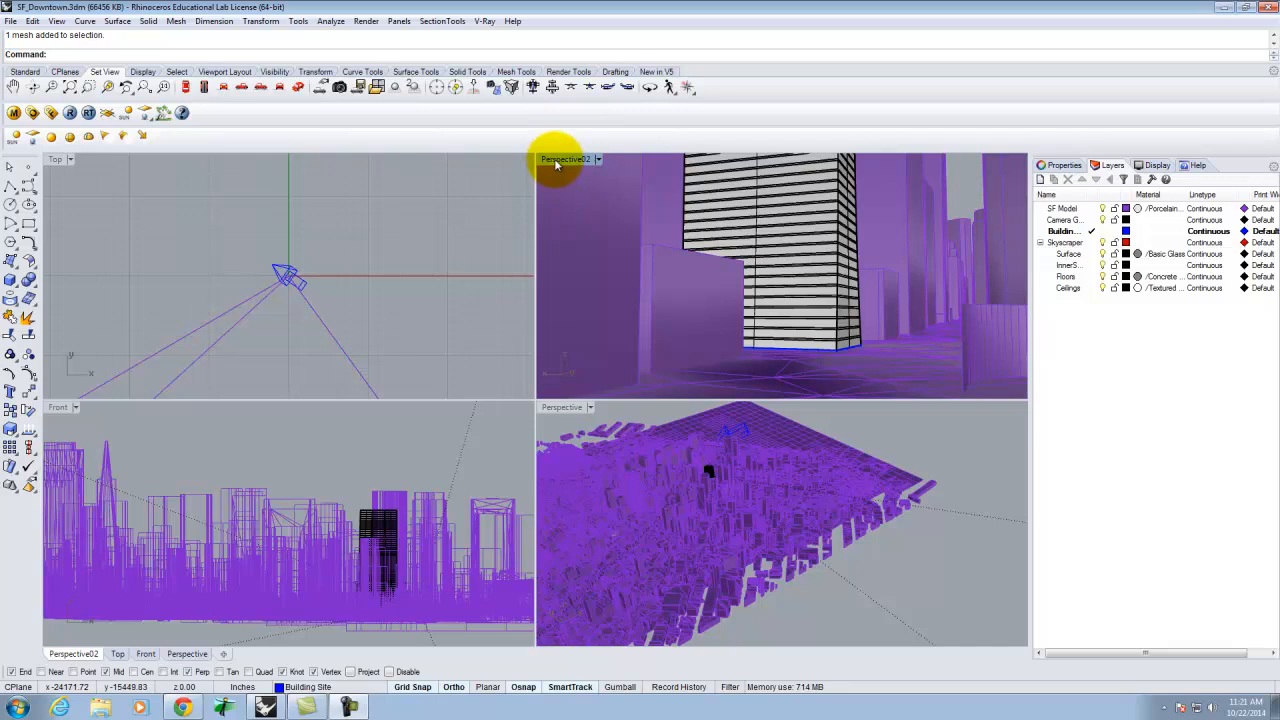
Change the Top viewport to a Perspective view.
{"action": "left_click", "coordinate": [70, 159]}
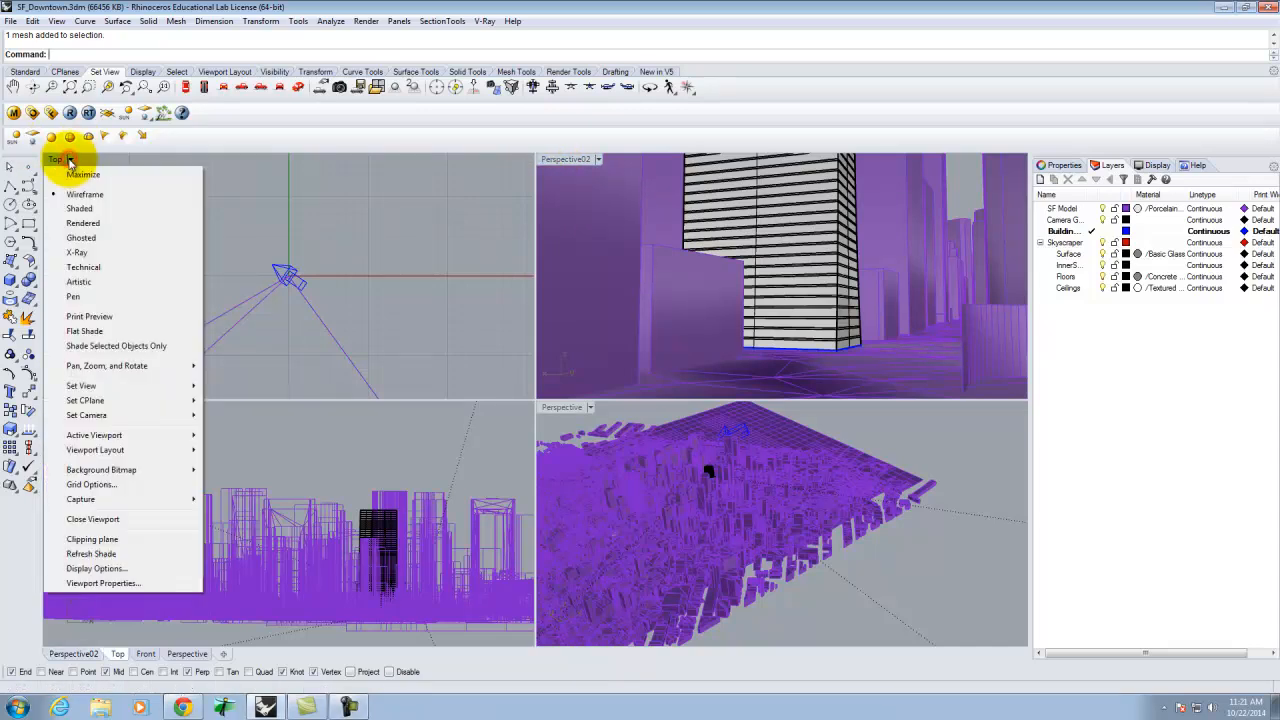
{"action": "mouse_move", "coordinate": [110, 421]}
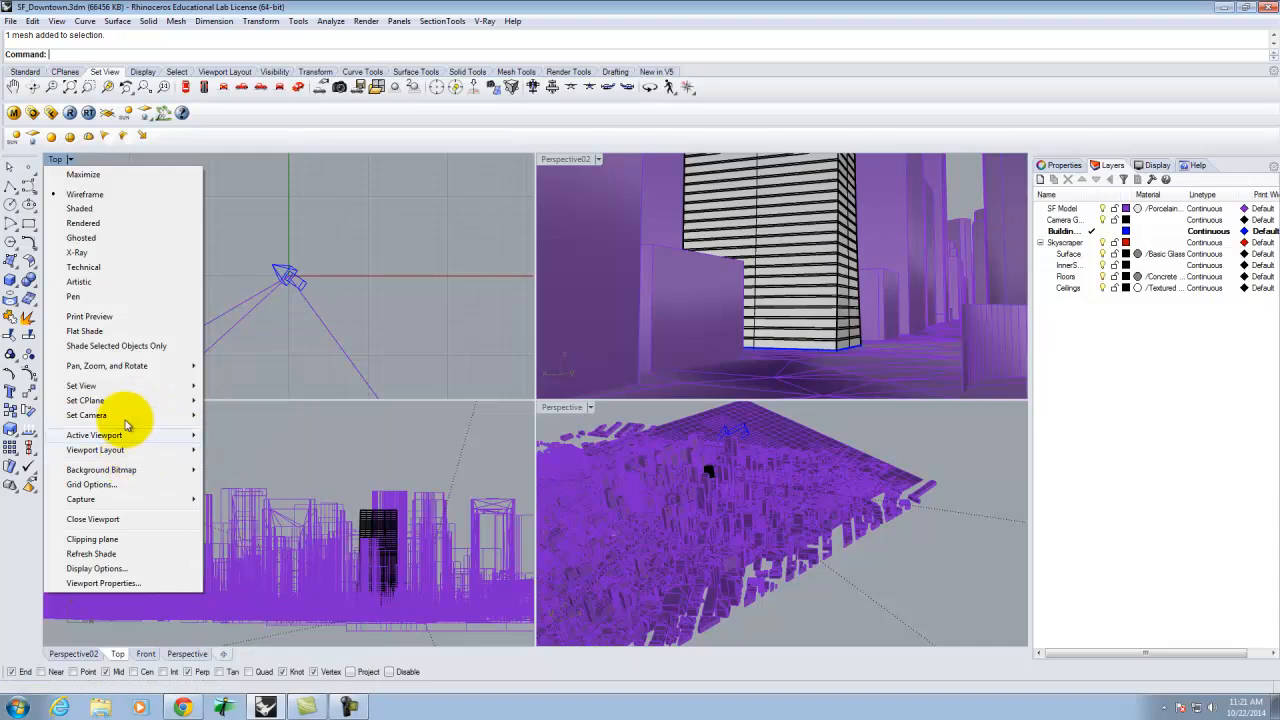
{"action": "mouse_move", "coordinate": [128, 385]}
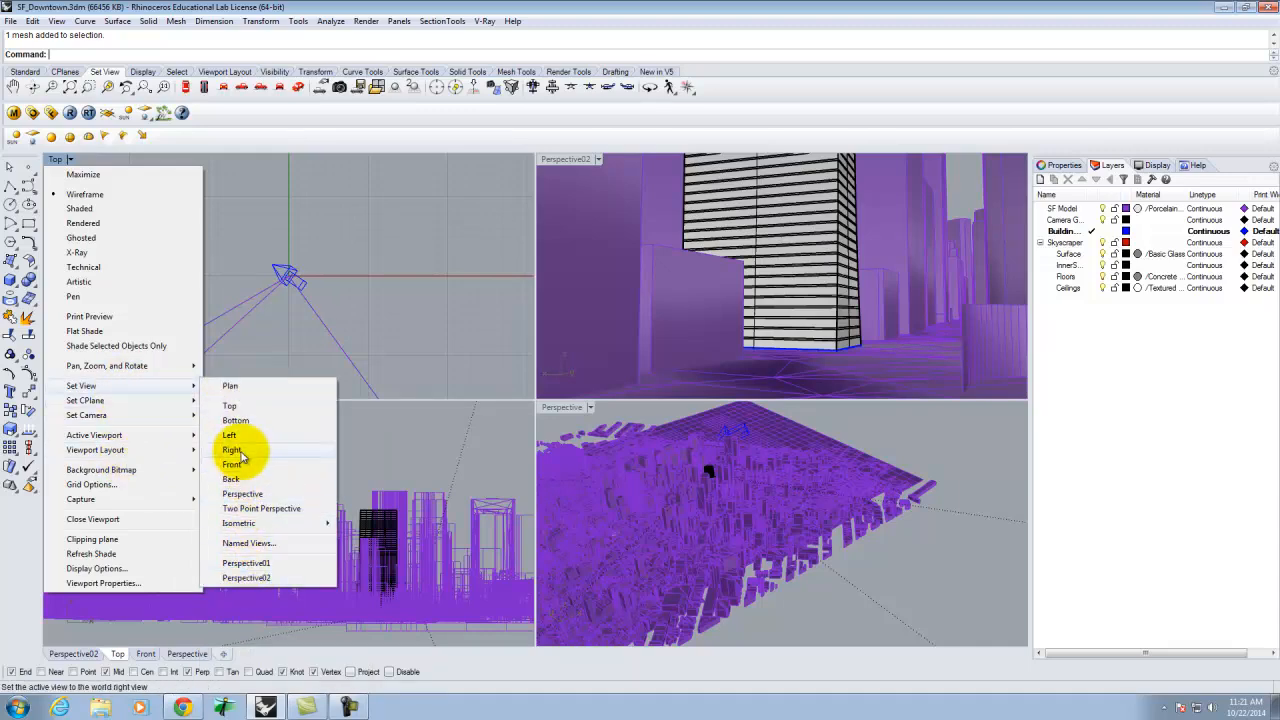
{"action": "left_click", "coordinate": [240, 493]}
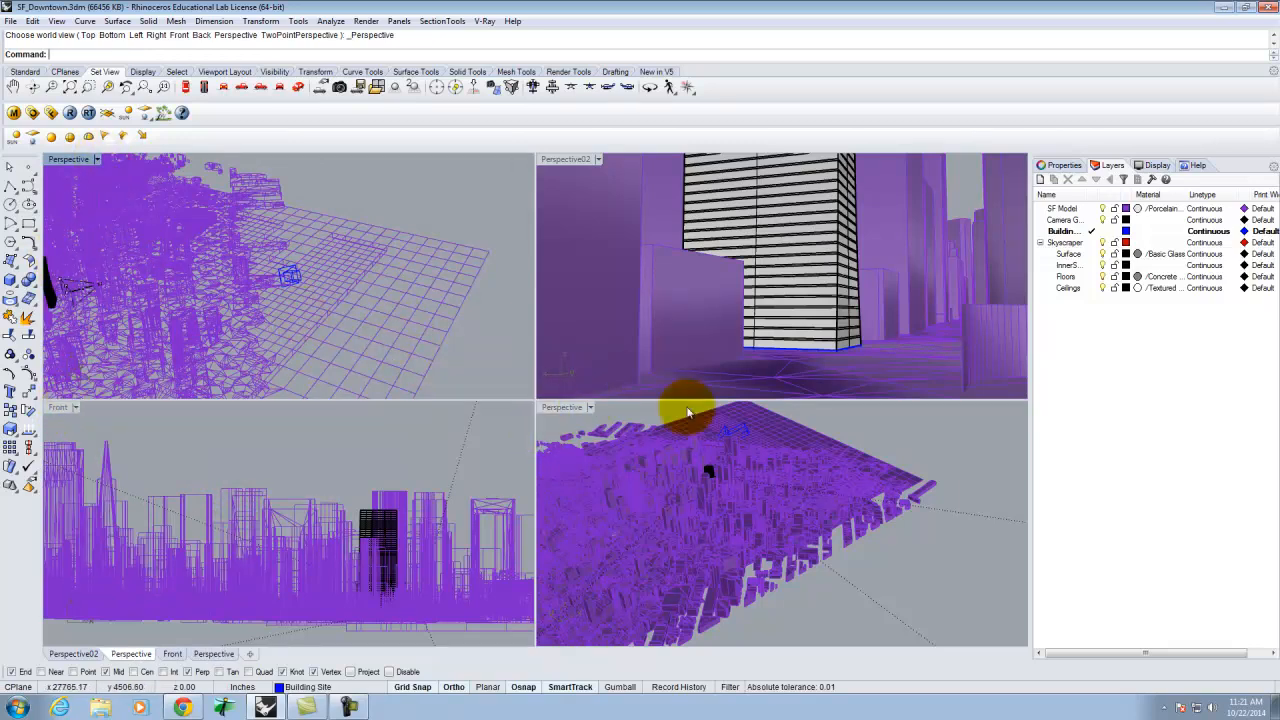
Restore the saved view Perspective01 in the original shaded Perspective viewport.
{"action": "left_click", "coordinate": [590, 408]}
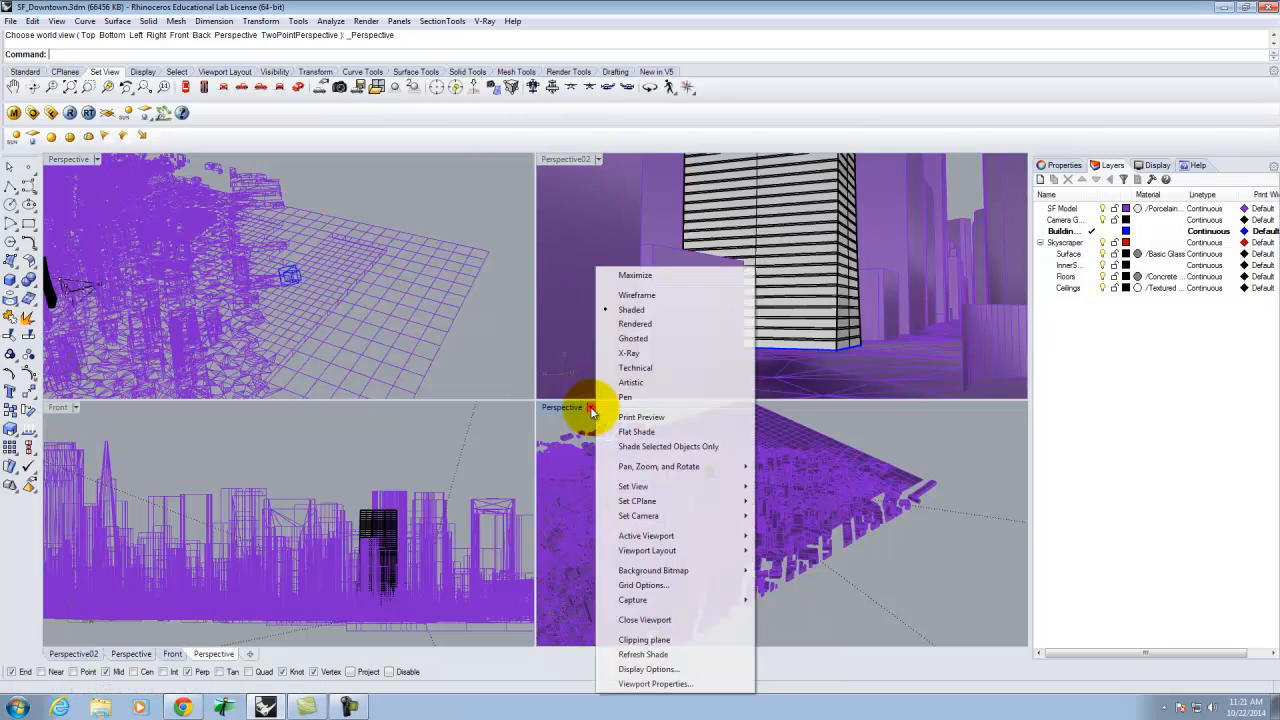
{"action": "mouse_move", "coordinate": [645, 488]}
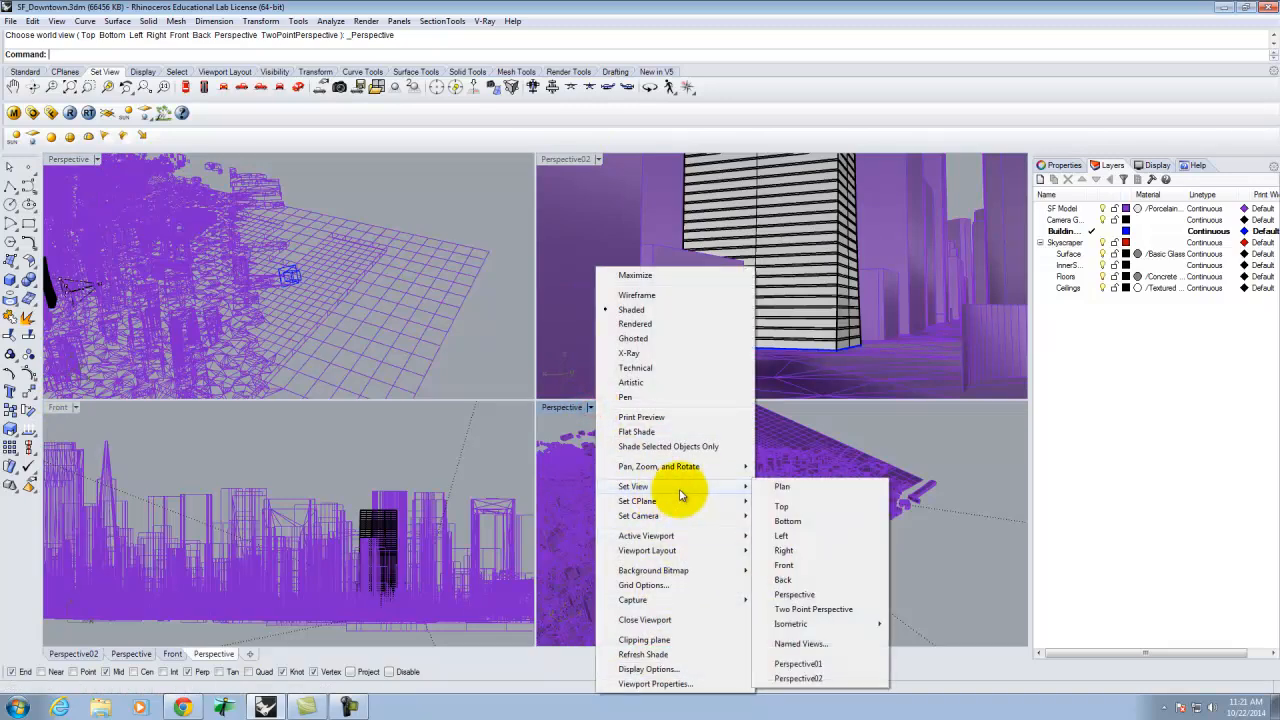
{"action": "left_click", "coordinate": [800, 664]}
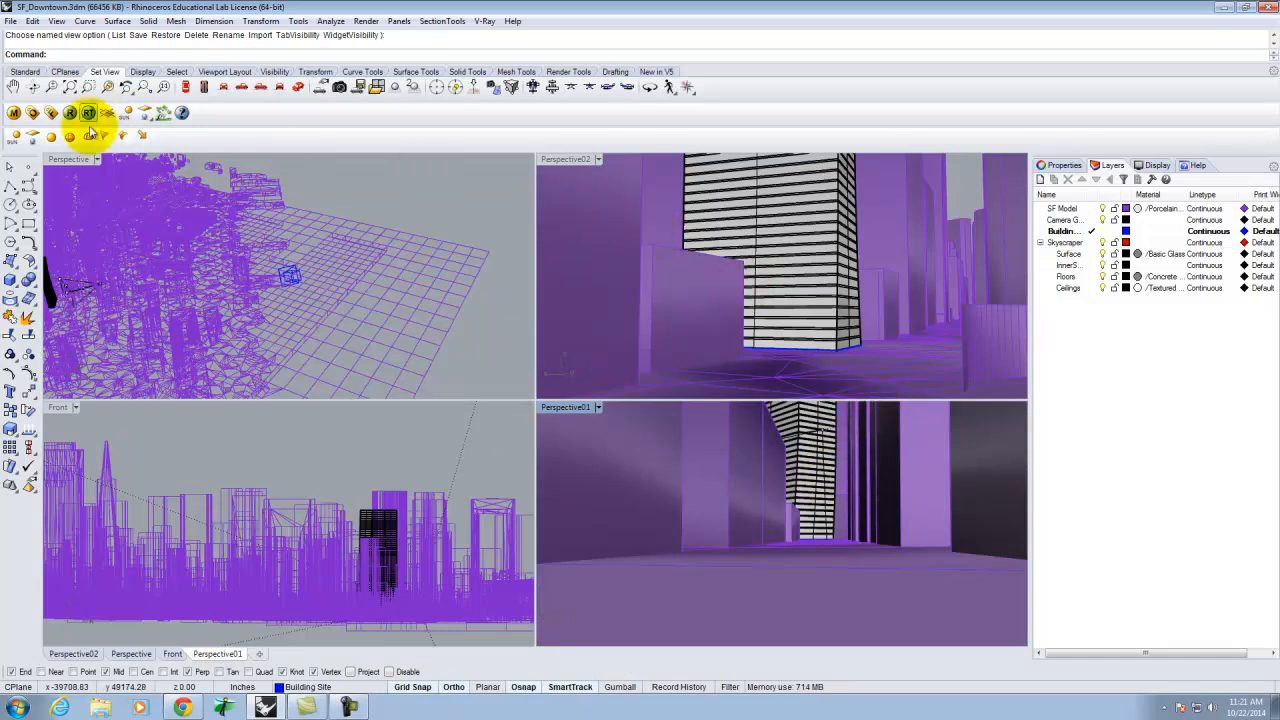
Set the remaining wireframe Perspective viewport's display mode to Shaded.
{"action": "left_click", "coordinate": [92, 159]}
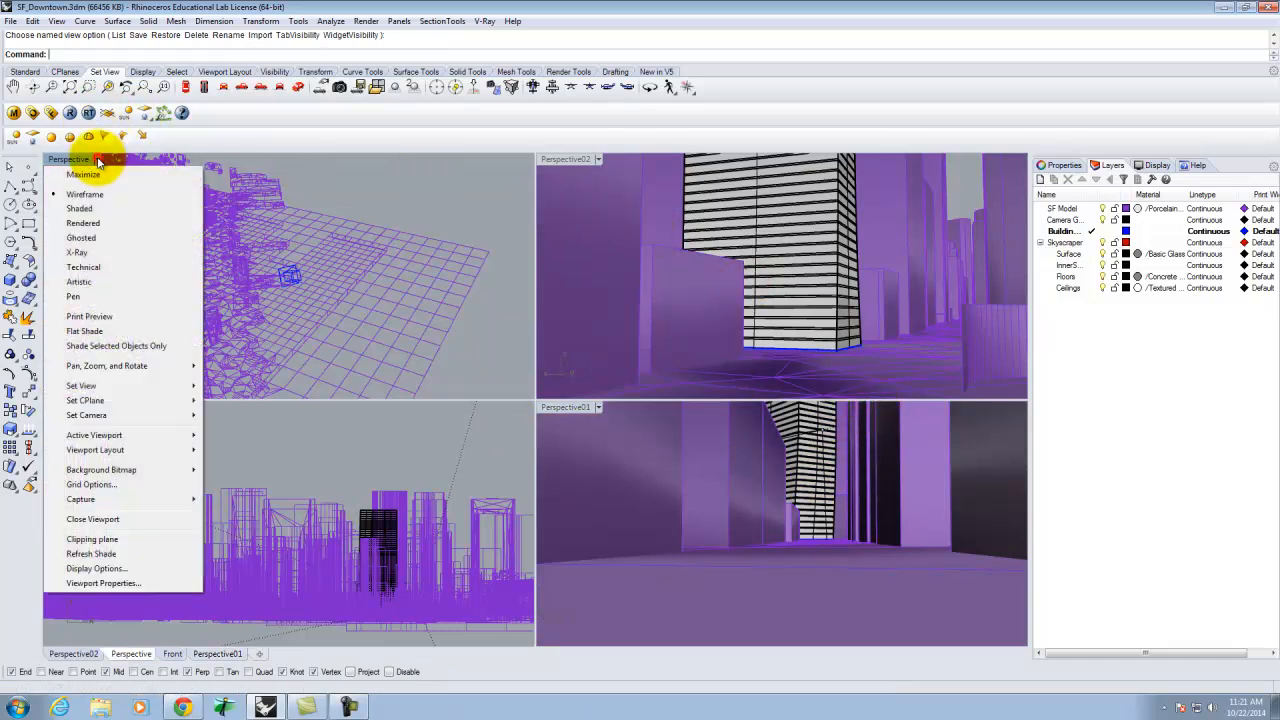
{"action": "left_click", "coordinate": [80, 208]}
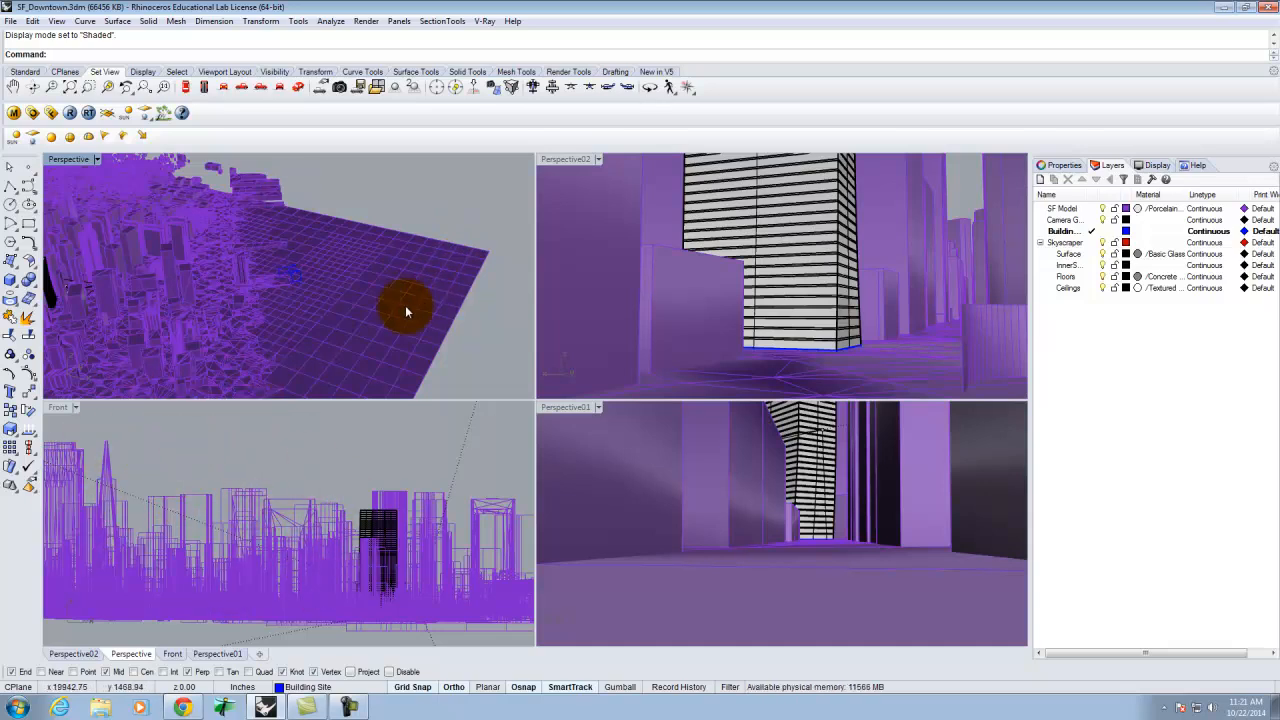
{"action": "scroll", "coordinate": [76, 280], "scroll_direction": "down", "scroll_amount": 2}
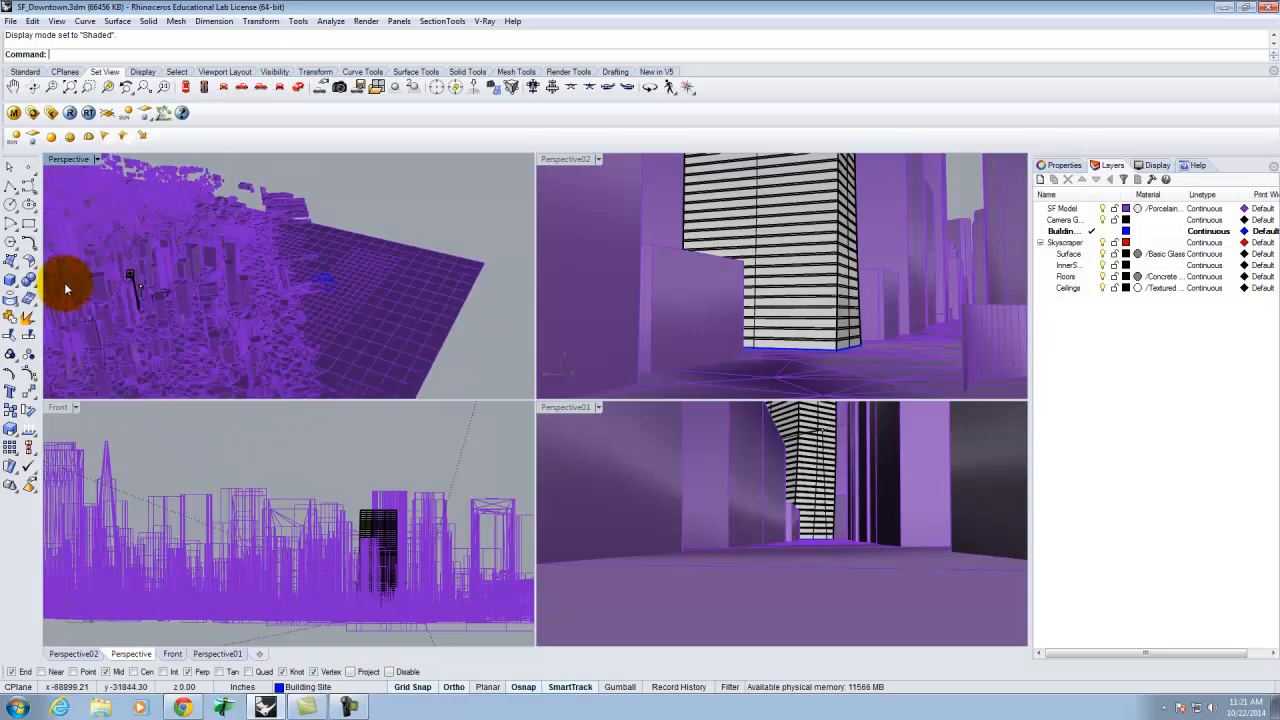
{"action": "key", "text": "ctrl+a"}
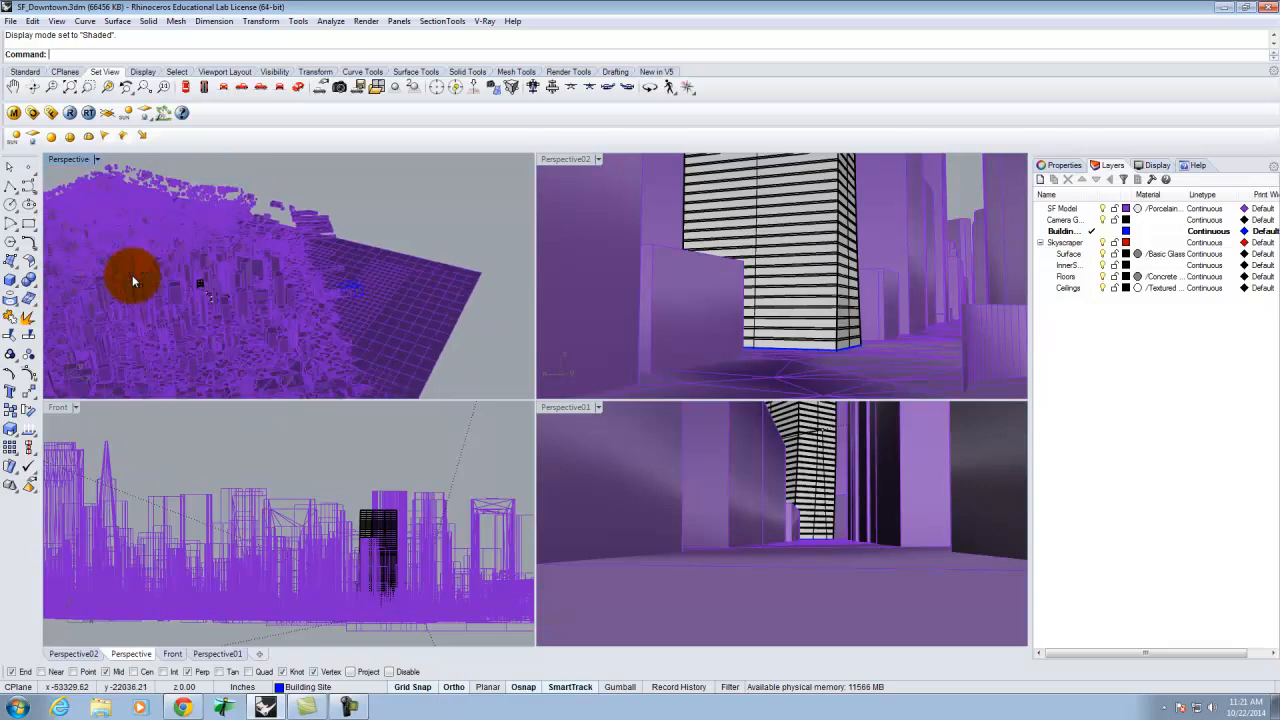
{"action": "left_click", "coordinate": [200, 288]}
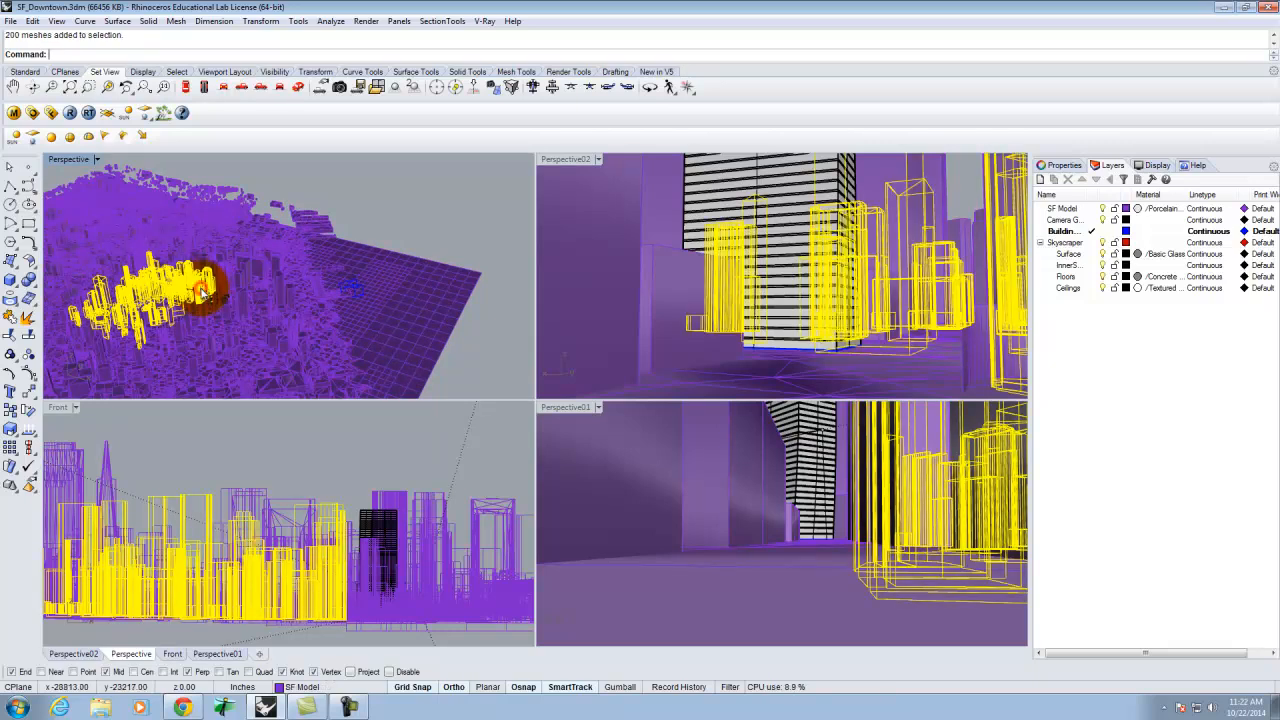
{"action": "left_click", "coordinate": [1070, 233]}
{"action": "right_click", "coordinate": [1070, 233]}
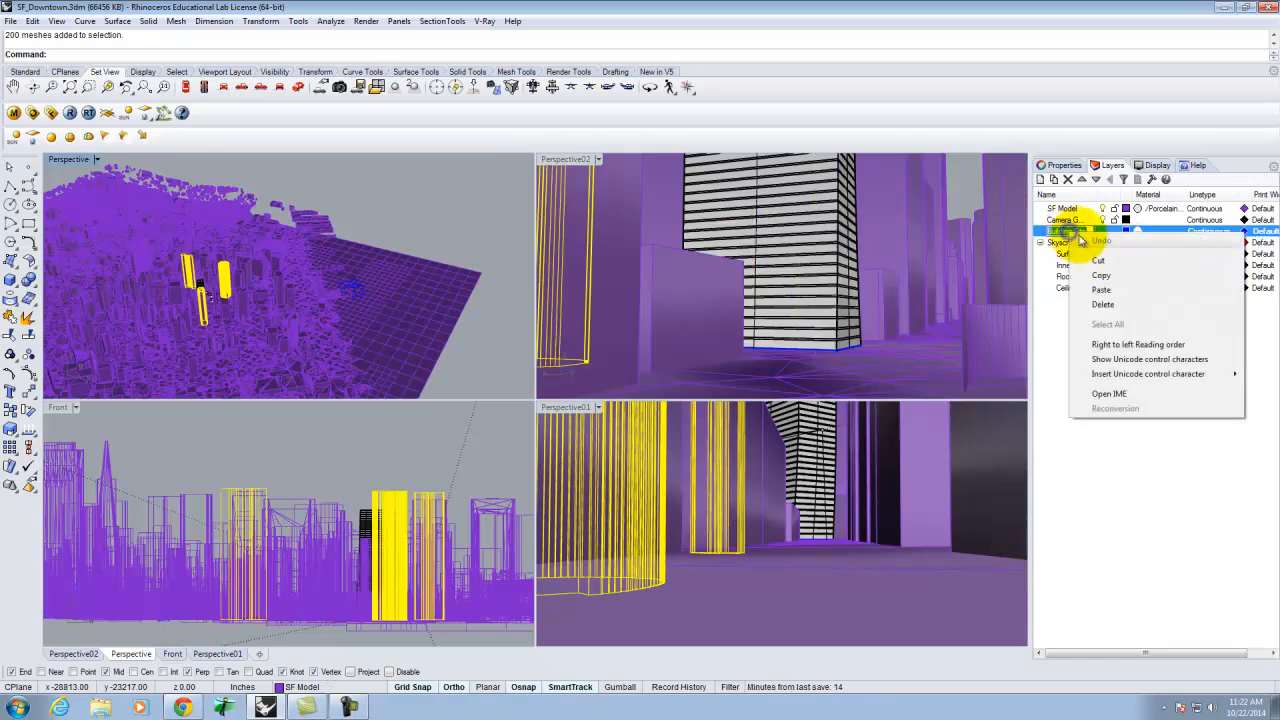
{"action": "left_click", "coordinate": [1134, 460]}
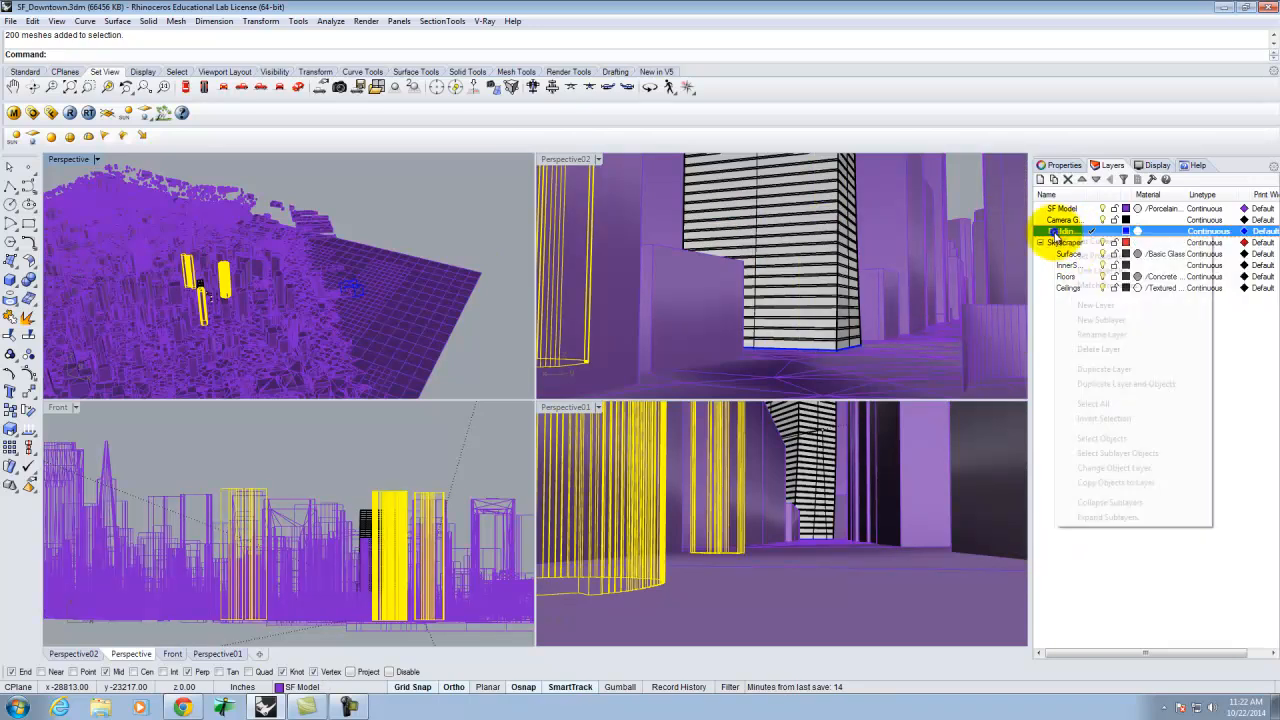
{"action": "right_click", "coordinate": [1057, 235]}
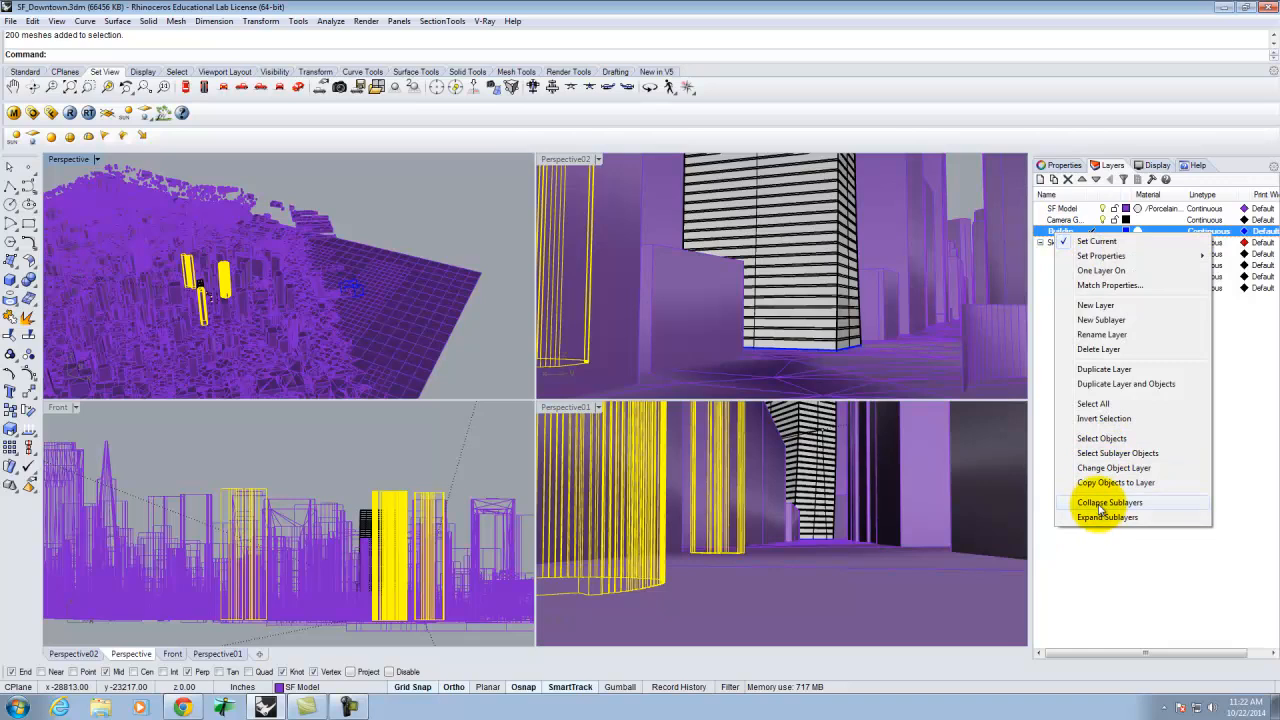
{"action": "left_click", "coordinate": [1095, 438]}
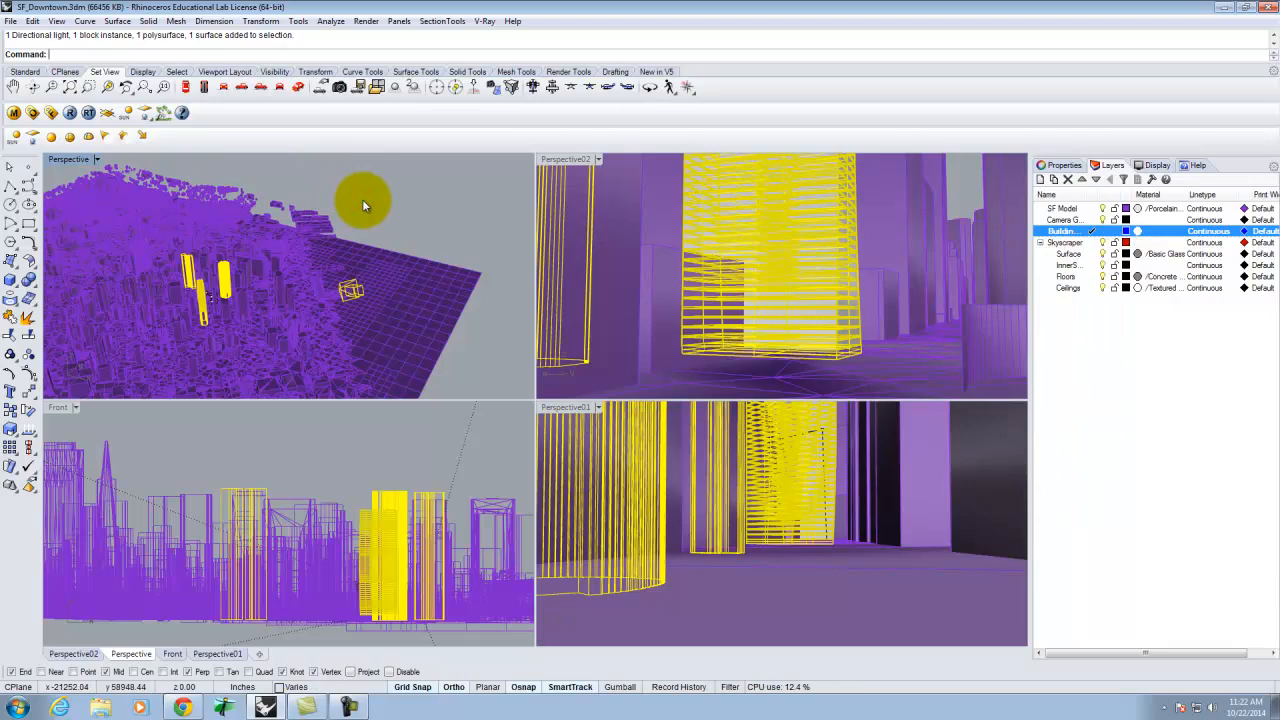
{"action": "key", "text": "Escape"}
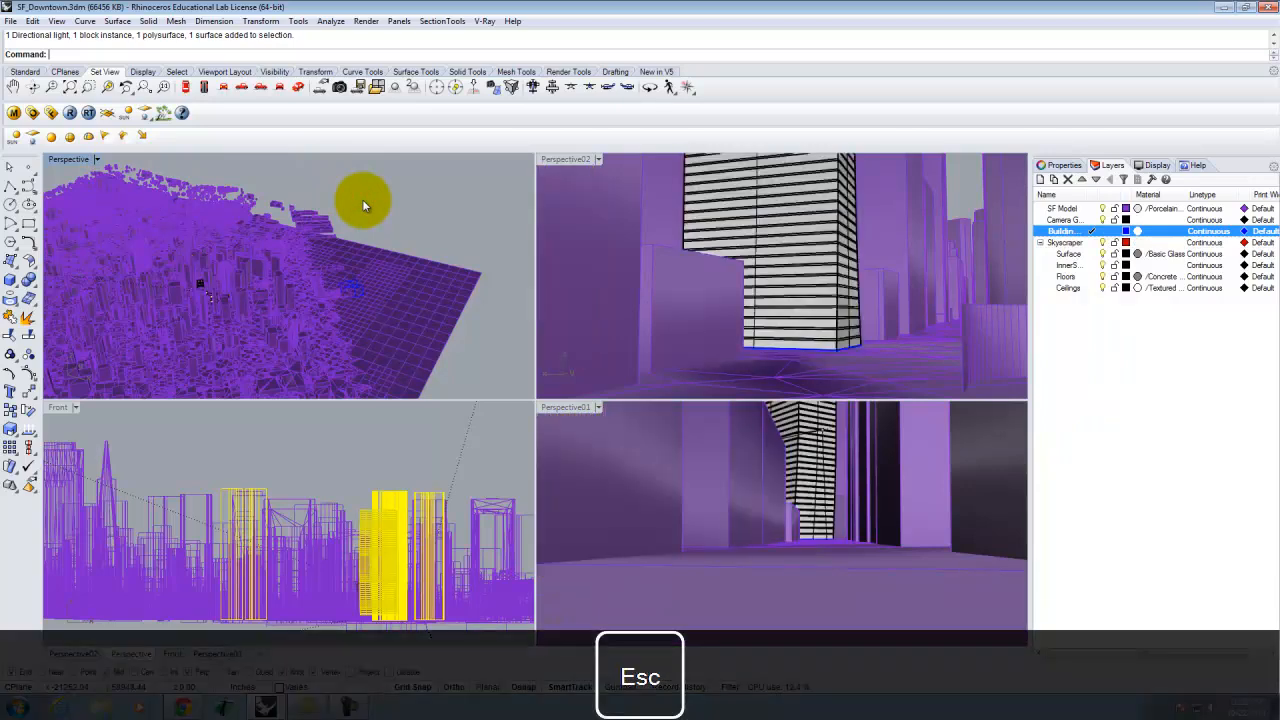
Select the skyscraper block, zoom the Perspective viewport to the selection, and deselect the block.
{"action": "left_click", "coordinate": [783, 263]}
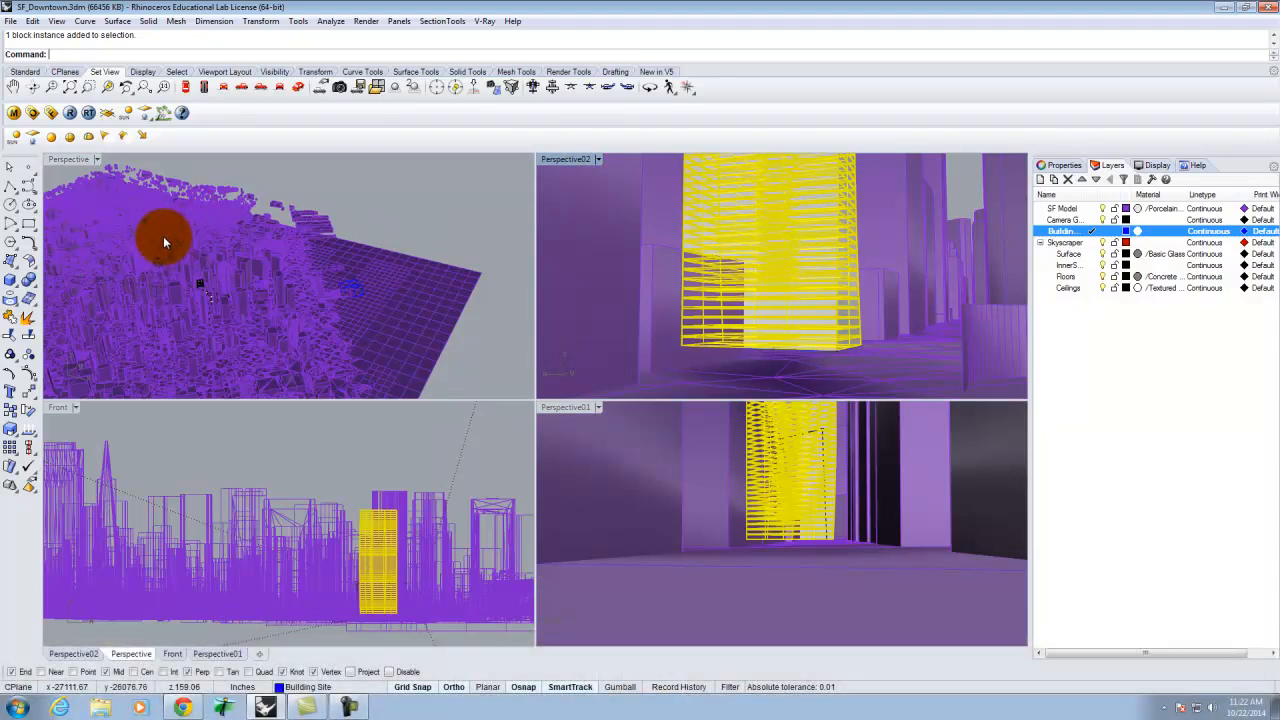
{"action": "left_click", "coordinate": [145, 197]}
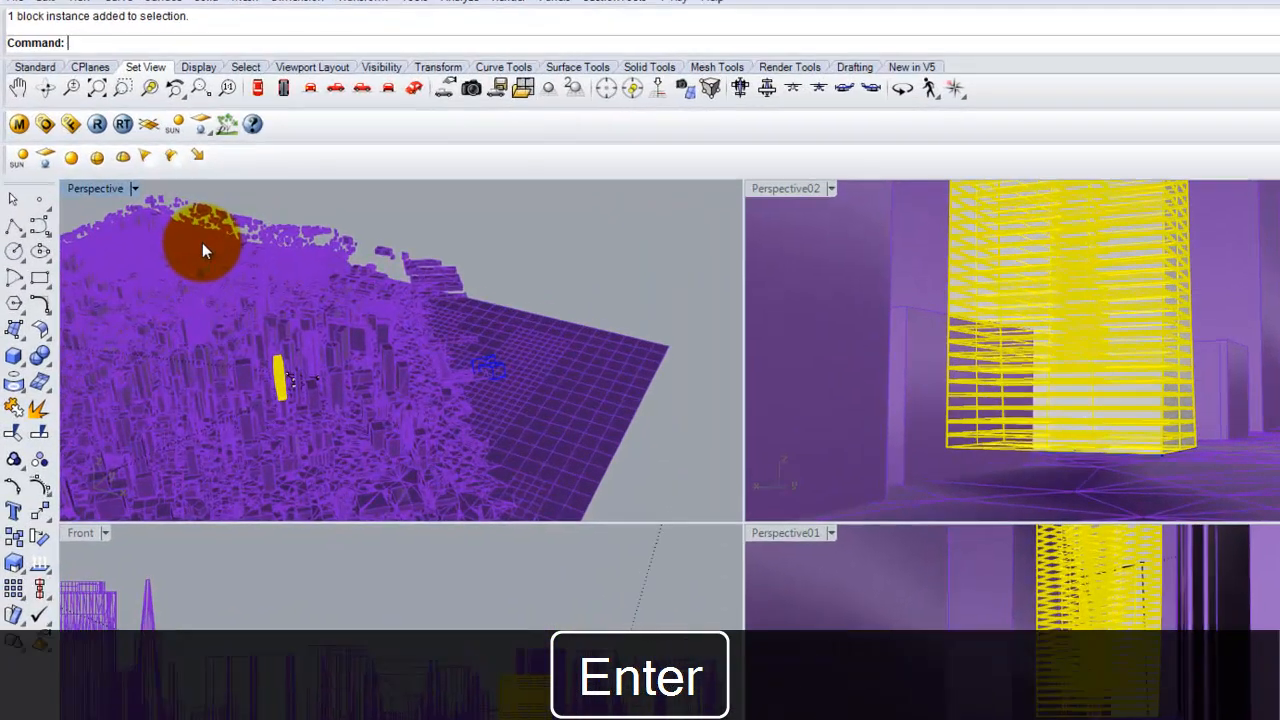
{"action": "type", "text": "z"}
{"action": "key", "text": "Return"}
{"action": "type", "text": "s"}
{"action": "key", "text": "Return"}
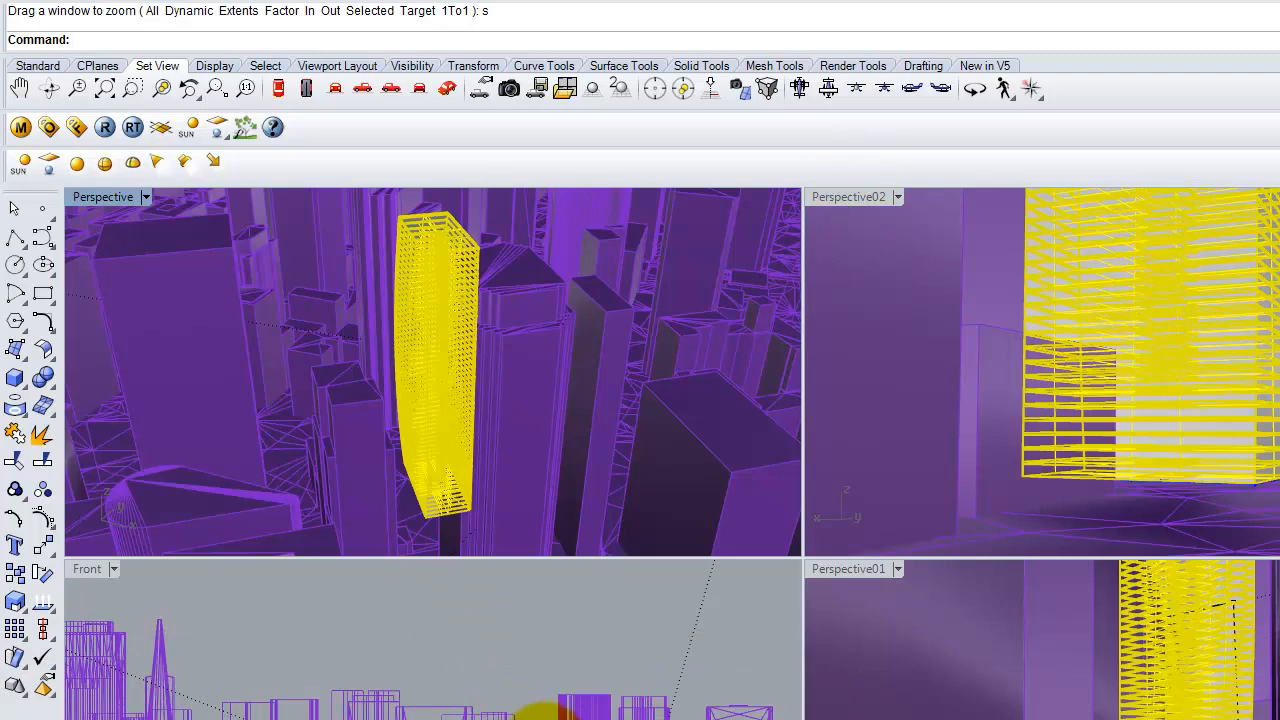
{"action": "left_click", "coordinate": [522, 628]}
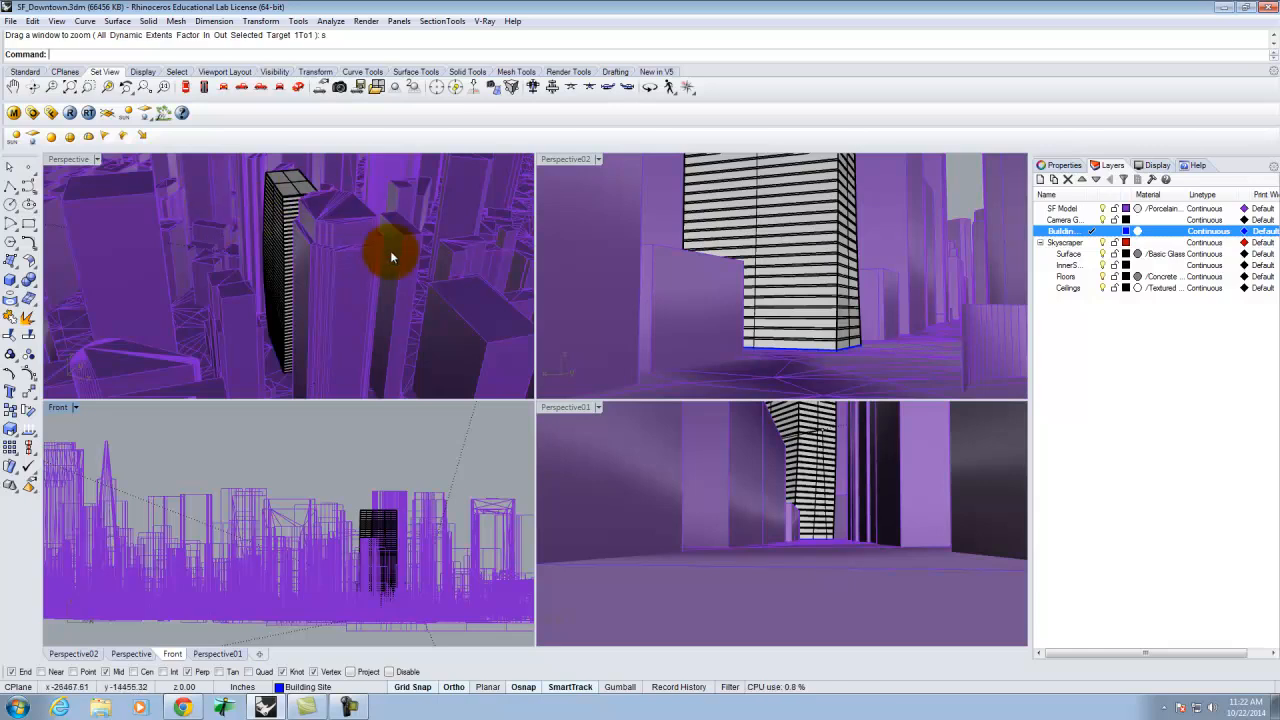
Adjust the Perspective02 camera so it frames the skyscraper's base and the surrounding street from slightly higher up.
{"action": "left_click", "coordinate": [576, 165]}
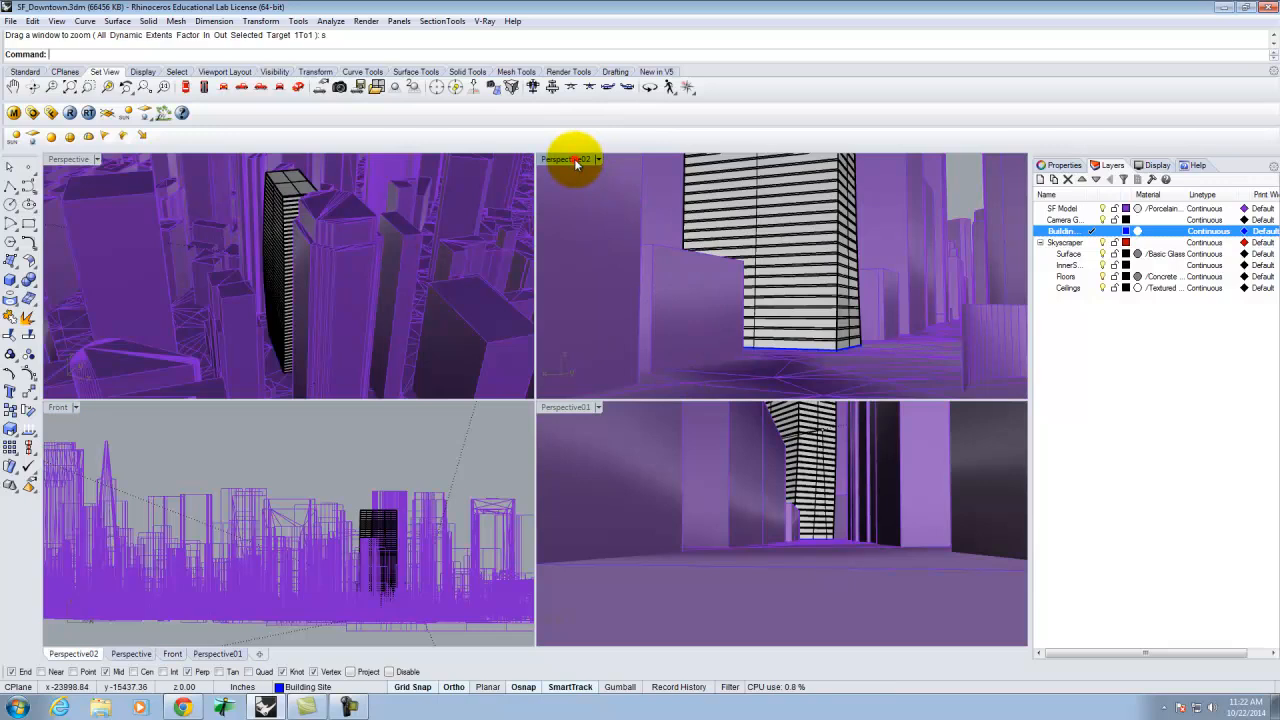
{"action": "right_click_drag", "start_coordinate": [880, 311], "coordinate": [855, 313]}
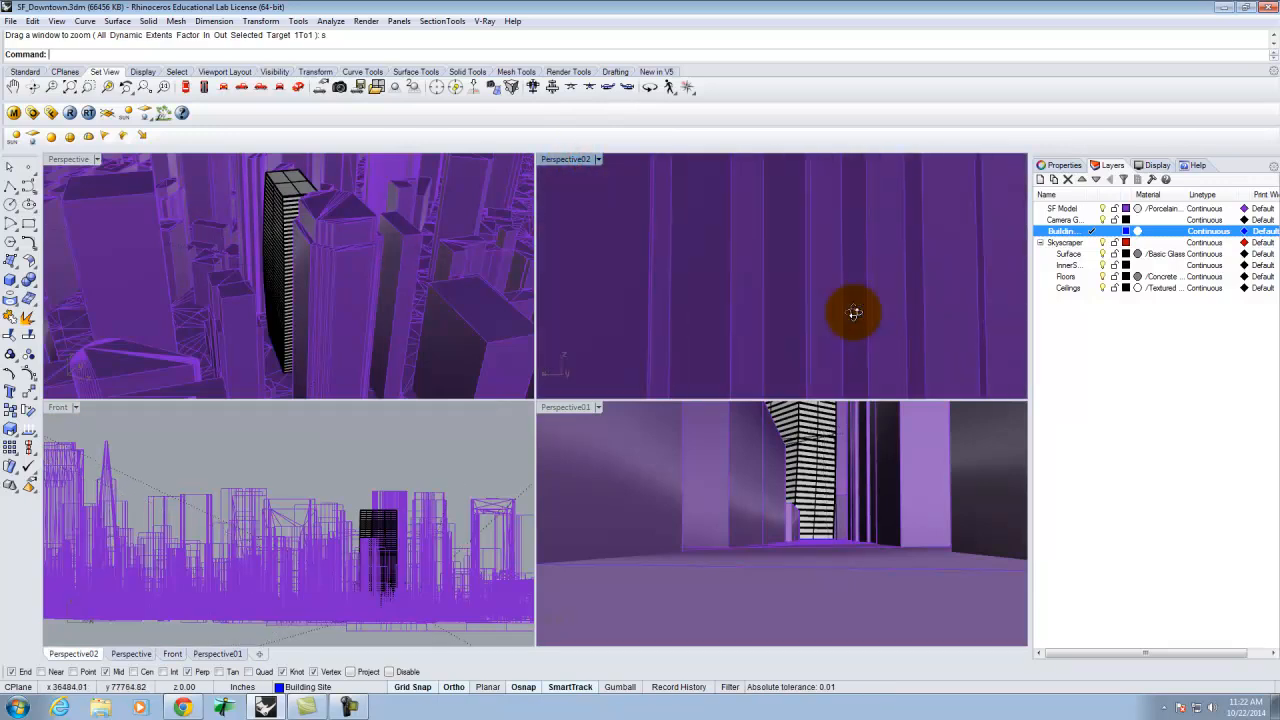
{"action": "right_click_drag", "start_coordinate": [854, 313], "coordinate": [891, 323]}
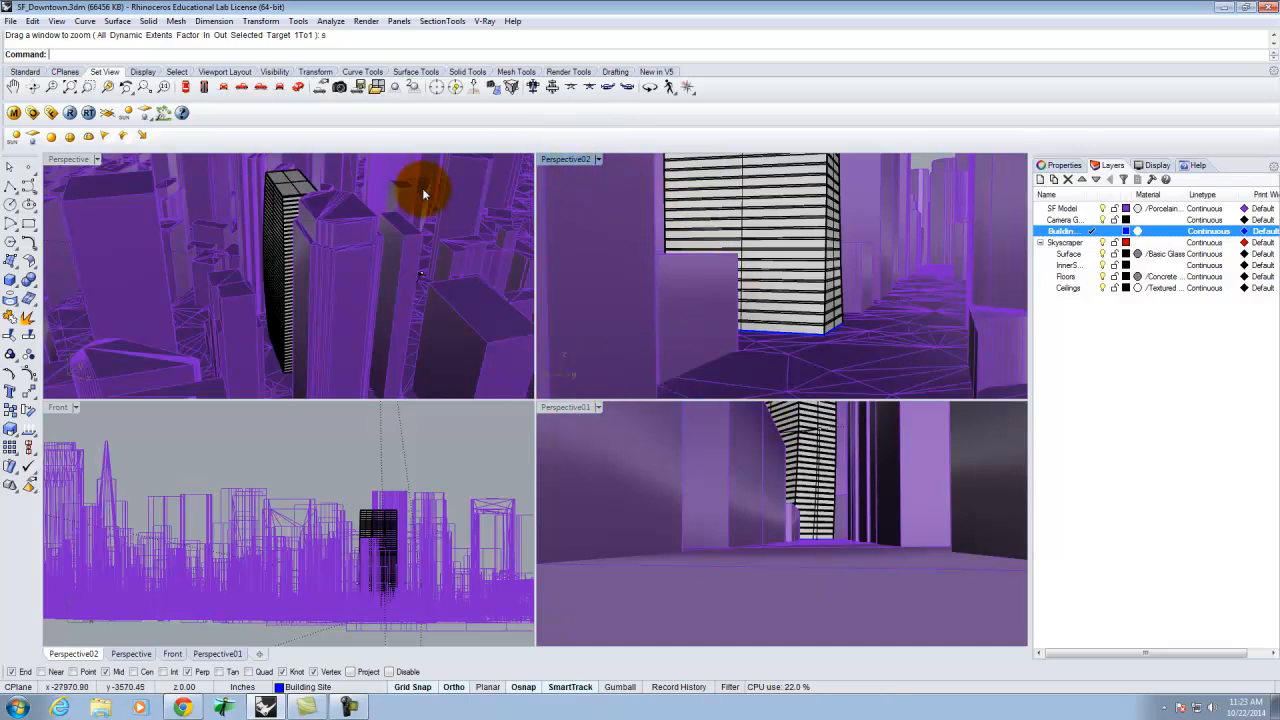
{"action": "left_click", "coordinate": [598, 160]}
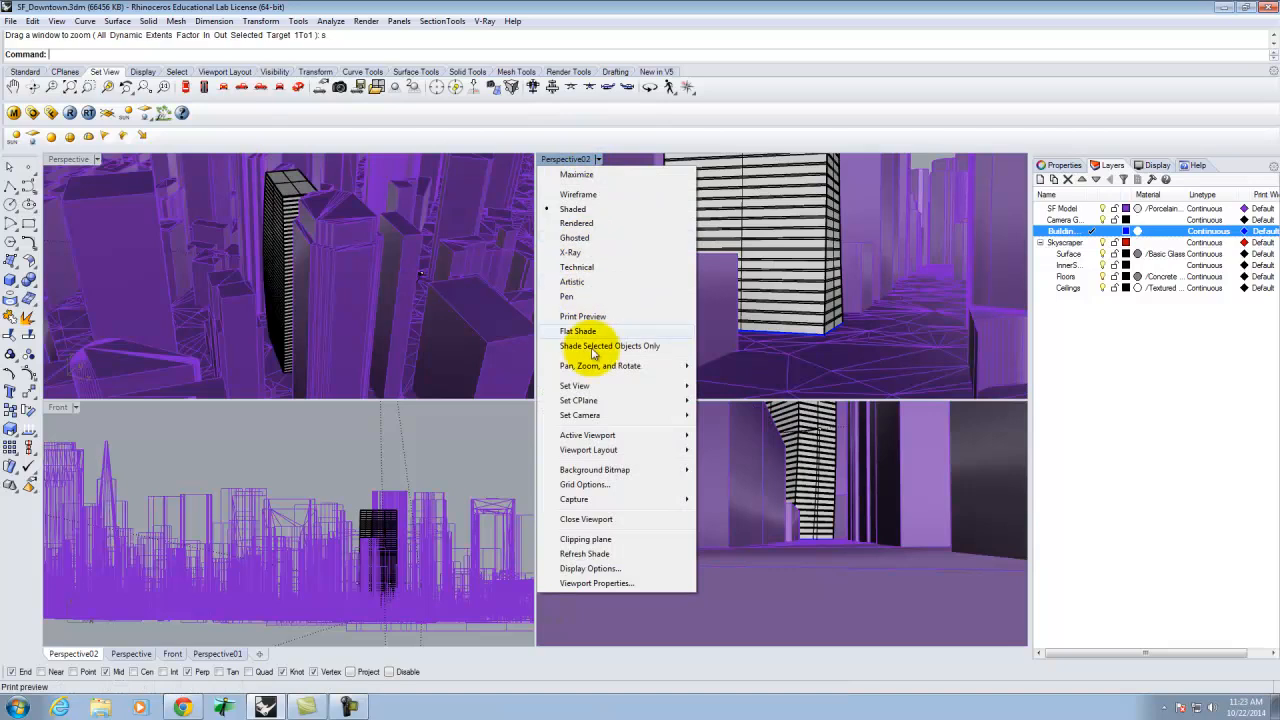
{"action": "mouse_move", "coordinate": [600, 416]}
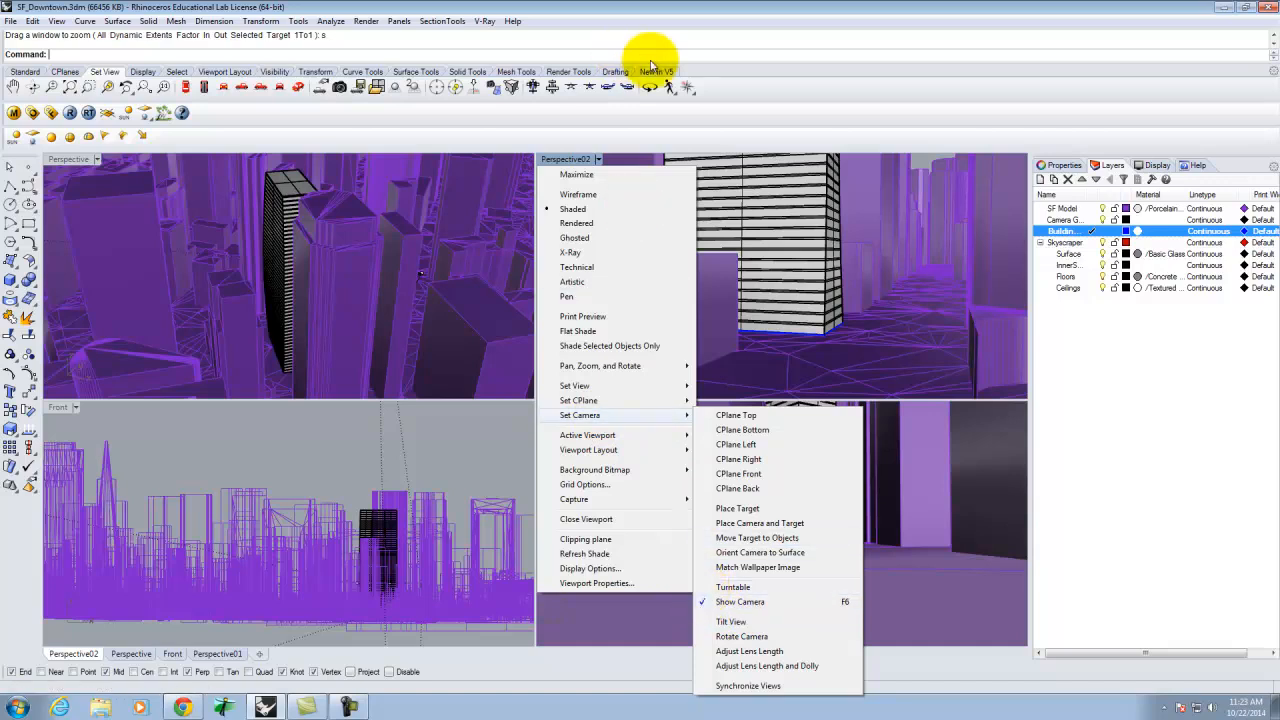
{"action": "left_click", "coordinate": [757, 10]}
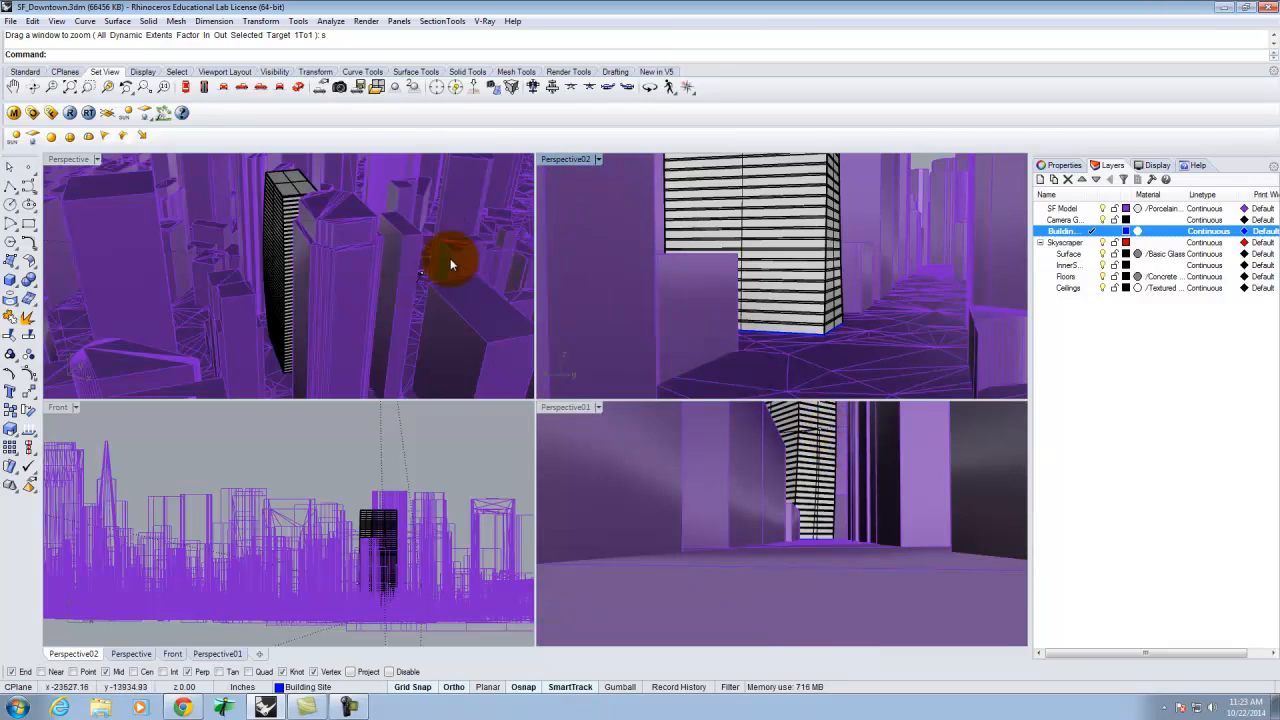
Hide the SF Model layer and widen the Perspective01 viewport to show the whole Perspective02 camera cone.
{"action": "left_click", "coordinate": [1103, 208]}
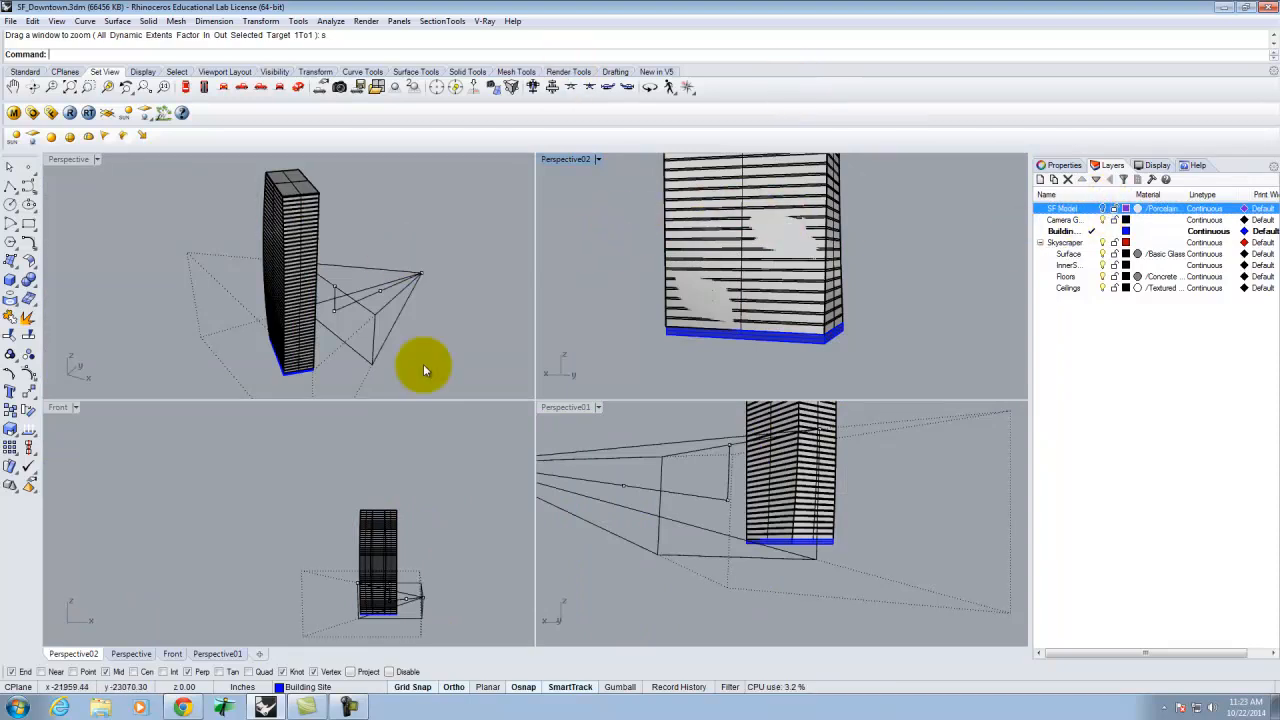
{"action": "left_click", "coordinate": [419, 275]}
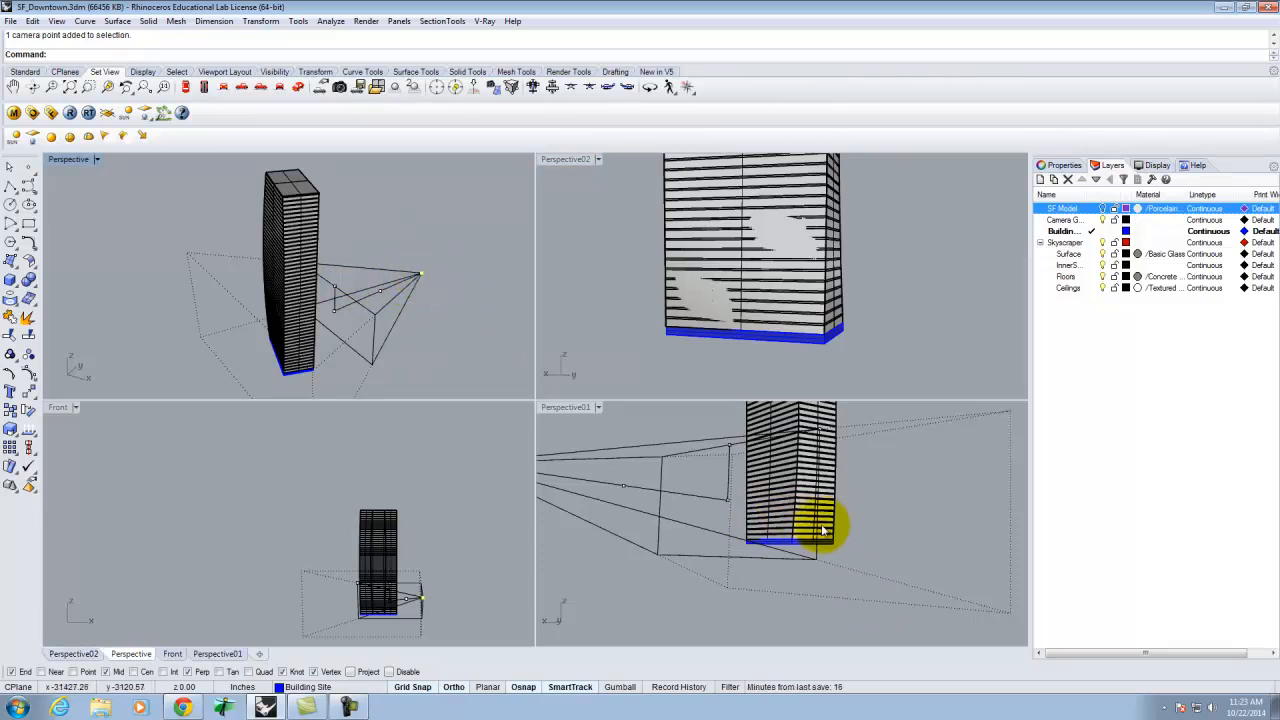
{"action": "left_click_drag", "start_coordinate": [727, 486], "coordinate": [307, 483]}
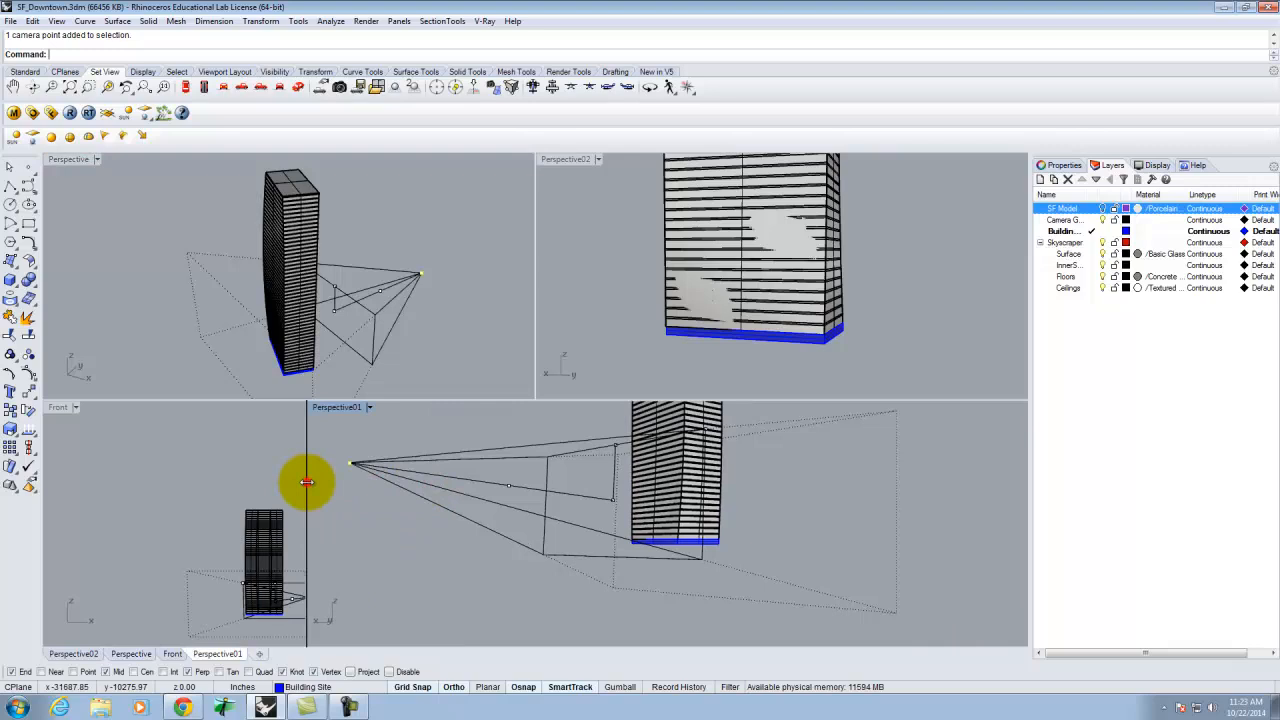
{"action": "left_click_drag", "start_coordinate": [307, 480], "coordinate": [324, 476]}
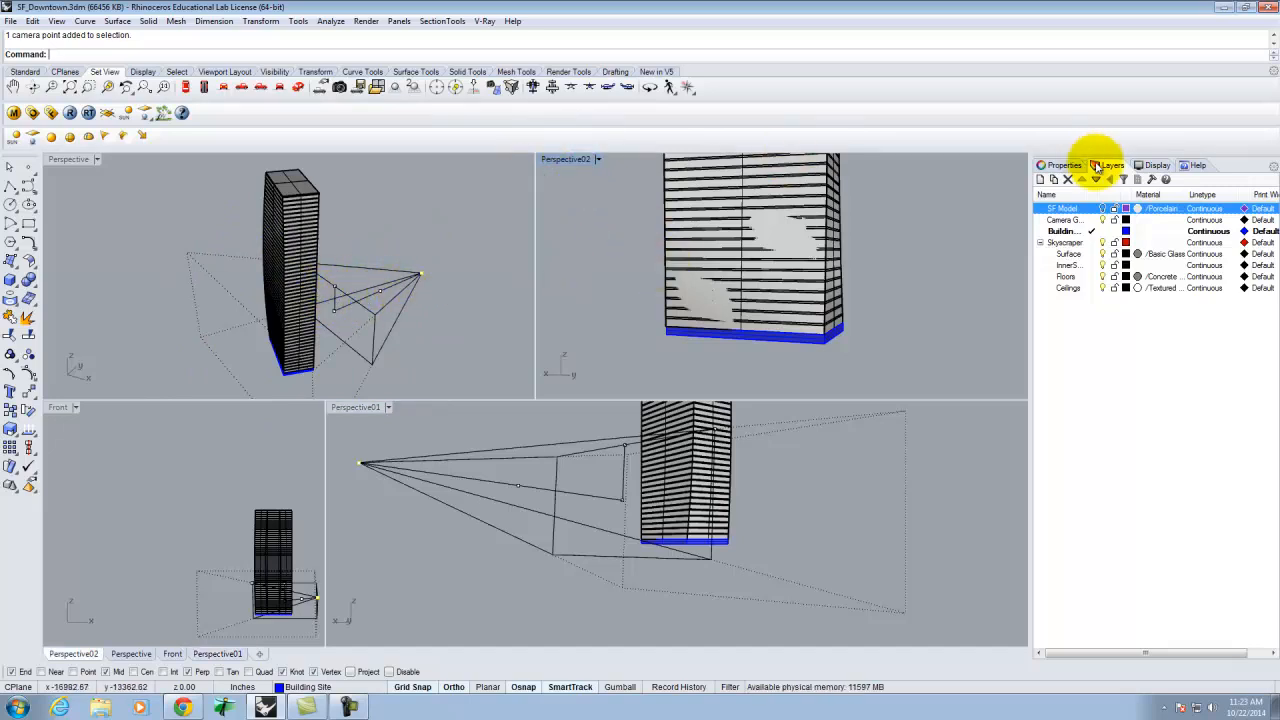
Deselect the camera point and set the Perspective02 viewport's camera lens length to 28.
{"action": "left_click", "coordinate": [1060, 165]}
{"action": "key", "text": "Escape"}
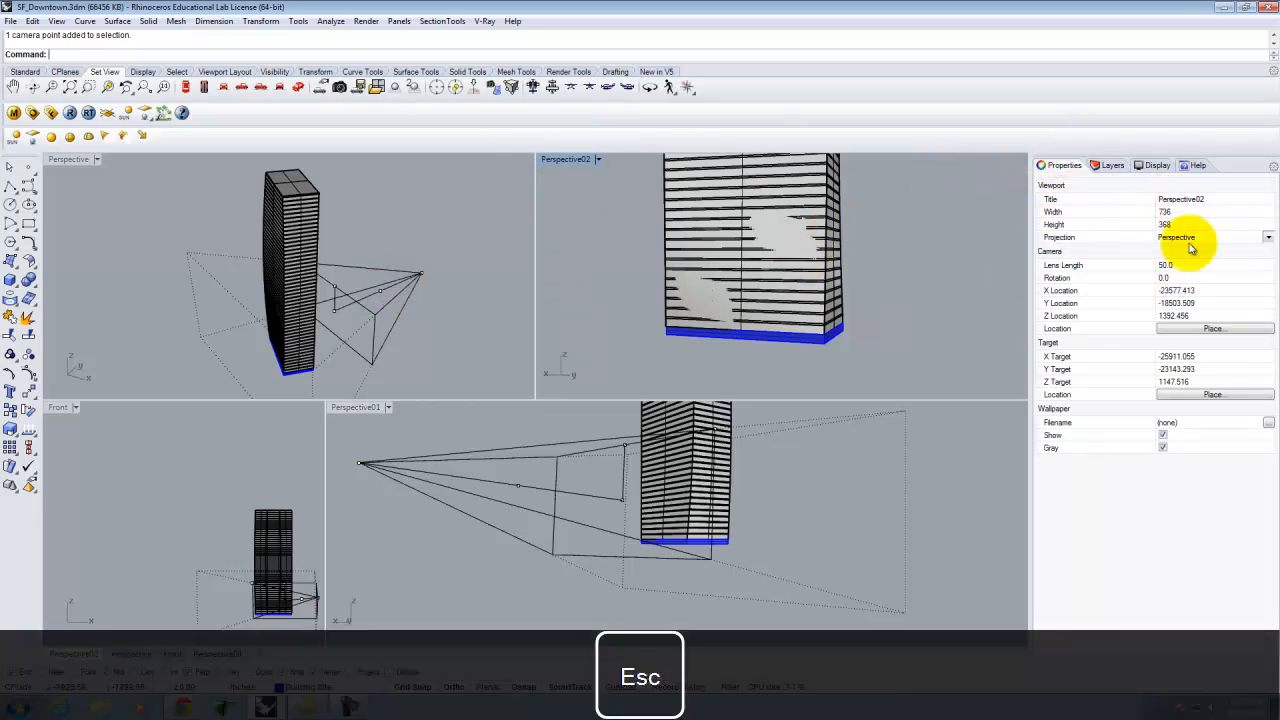
{"action": "left_click", "coordinate": [1168, 265]}
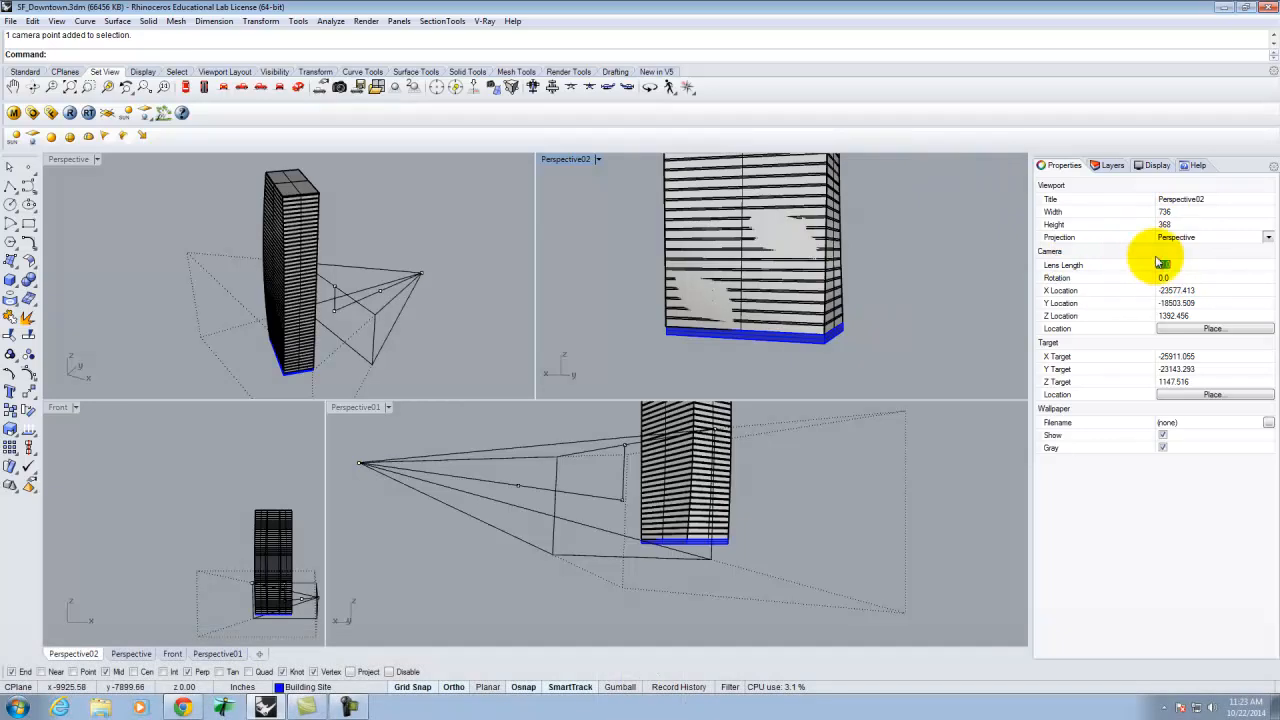
{"action": "type", "text": "28"}
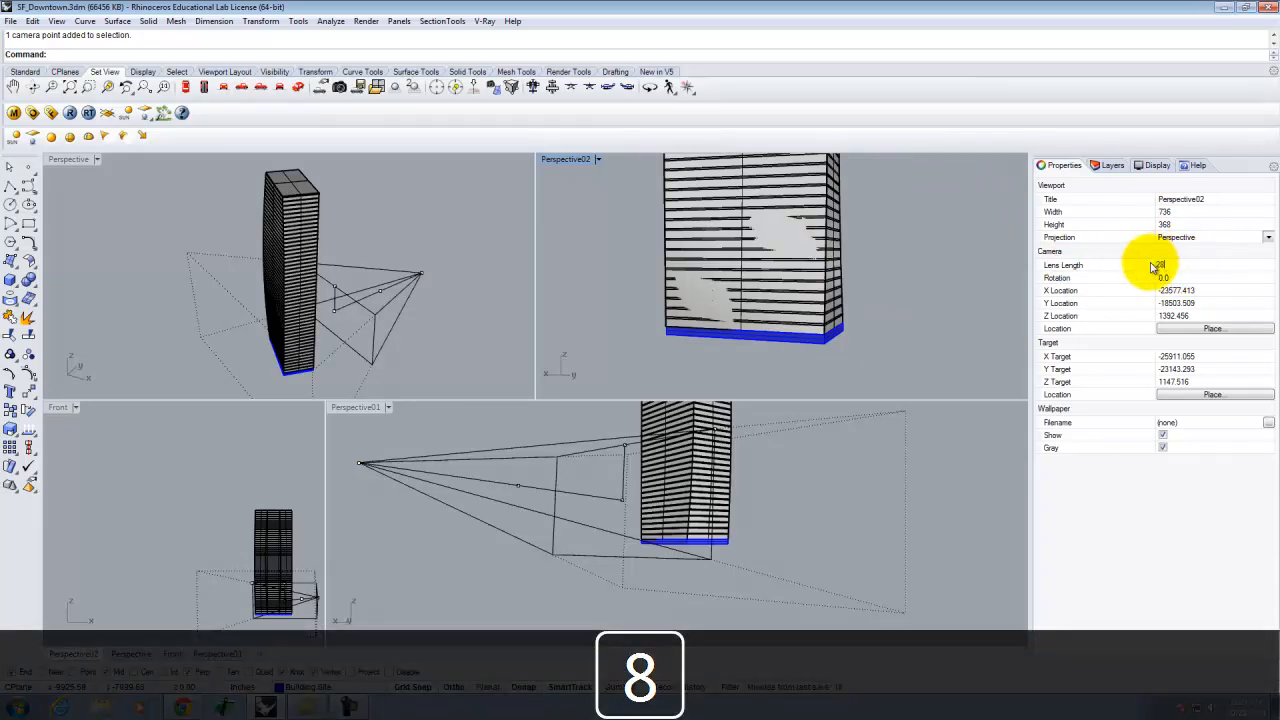
{"action": "key", "text": "Tab"}
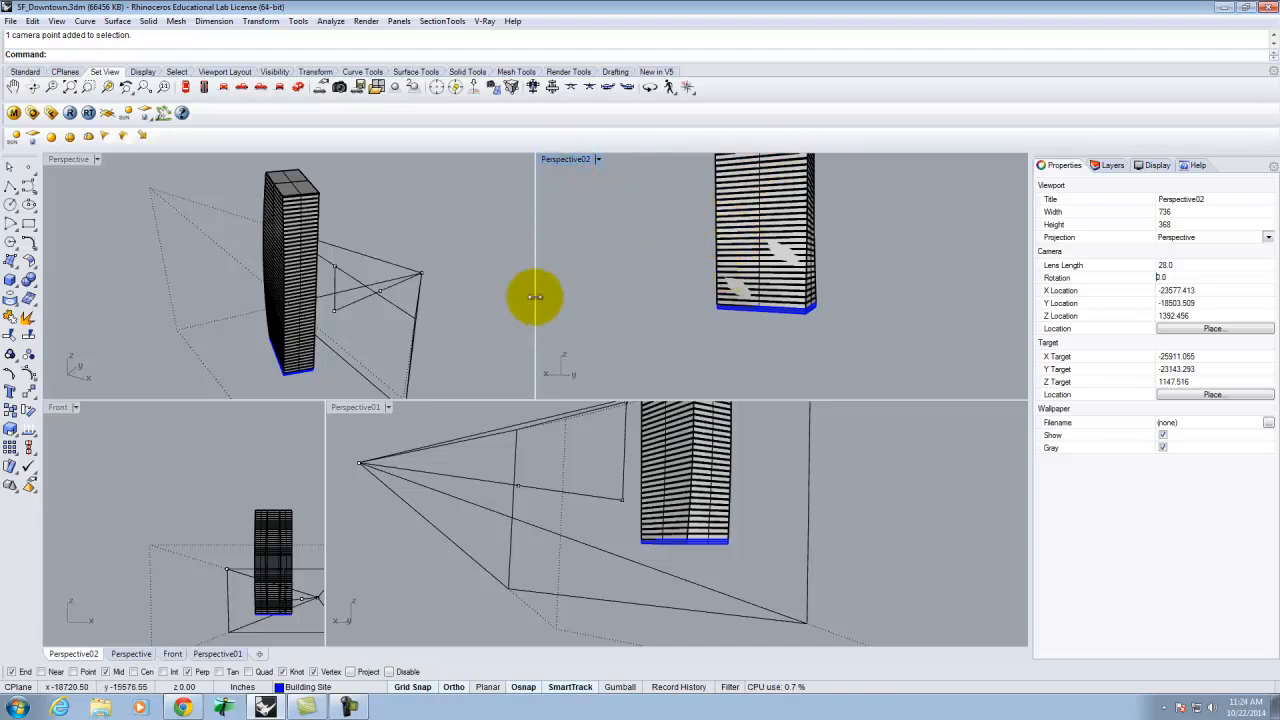
Move the Perspective02 camera target vertically up about 1700 inches and shift the camera location along X to about -25451.
{"action": "left_click", "coordinate": [336, 315]}
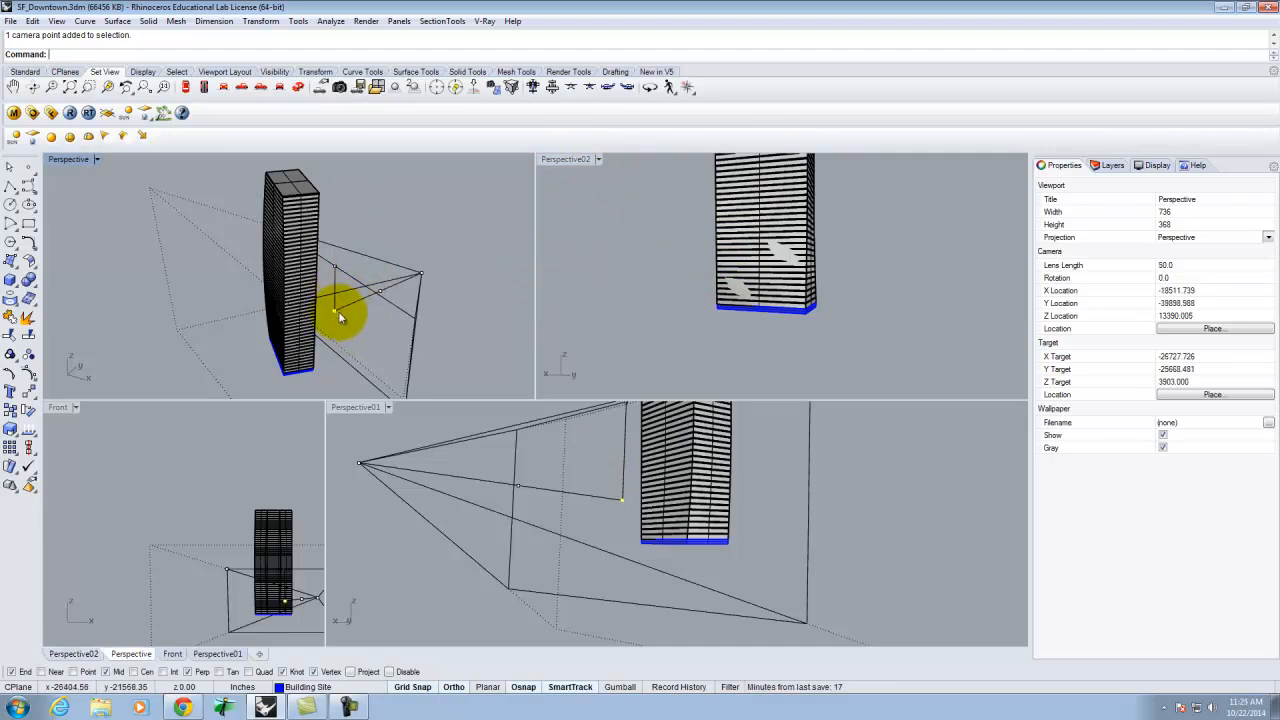
{"action": "type", "text": "M"}
{"action": "key", "text": "Return"}
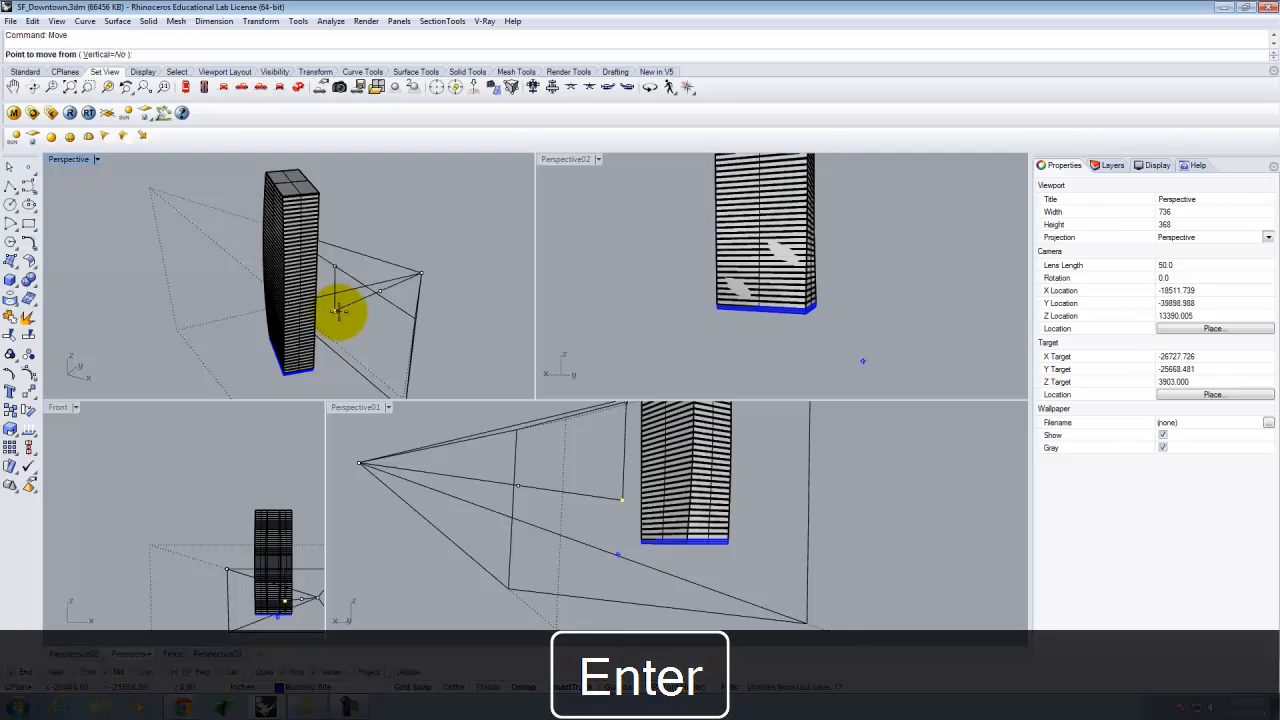
{"action": "type", "text": "v"}
{"action": "key", "text": "Return"}
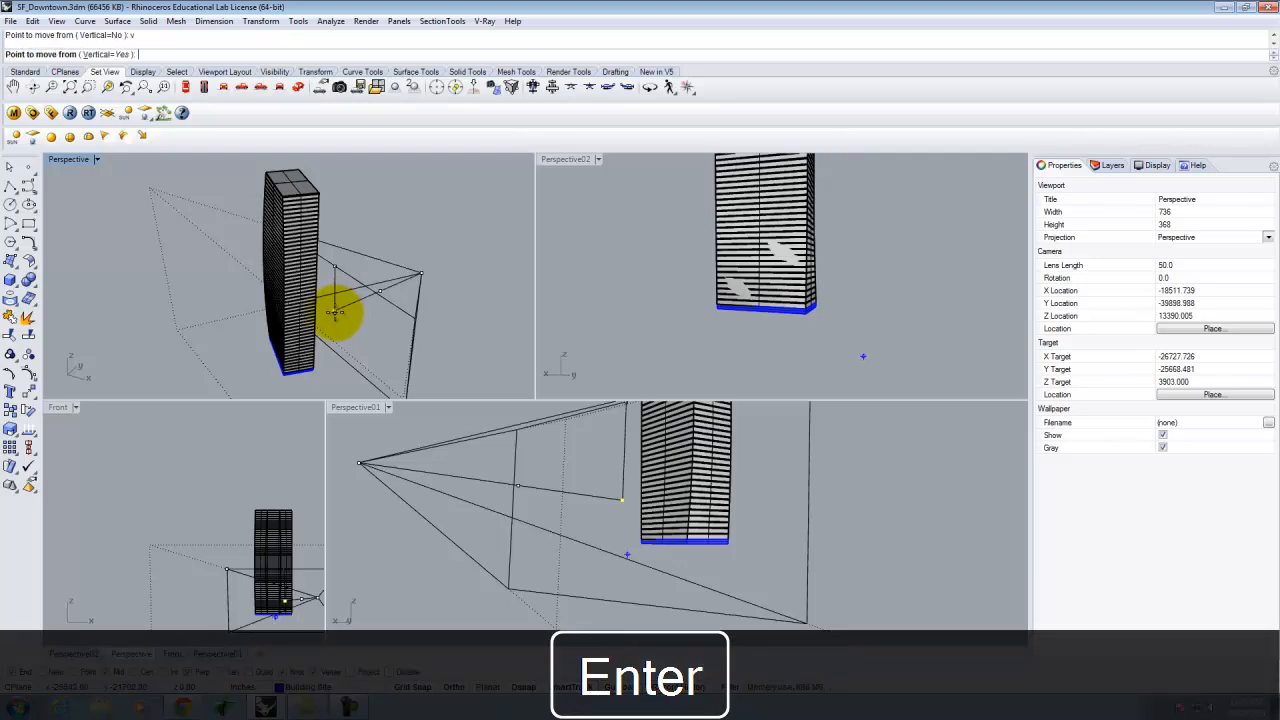
{"action": "left_click", "coordinate": [336, 308]}
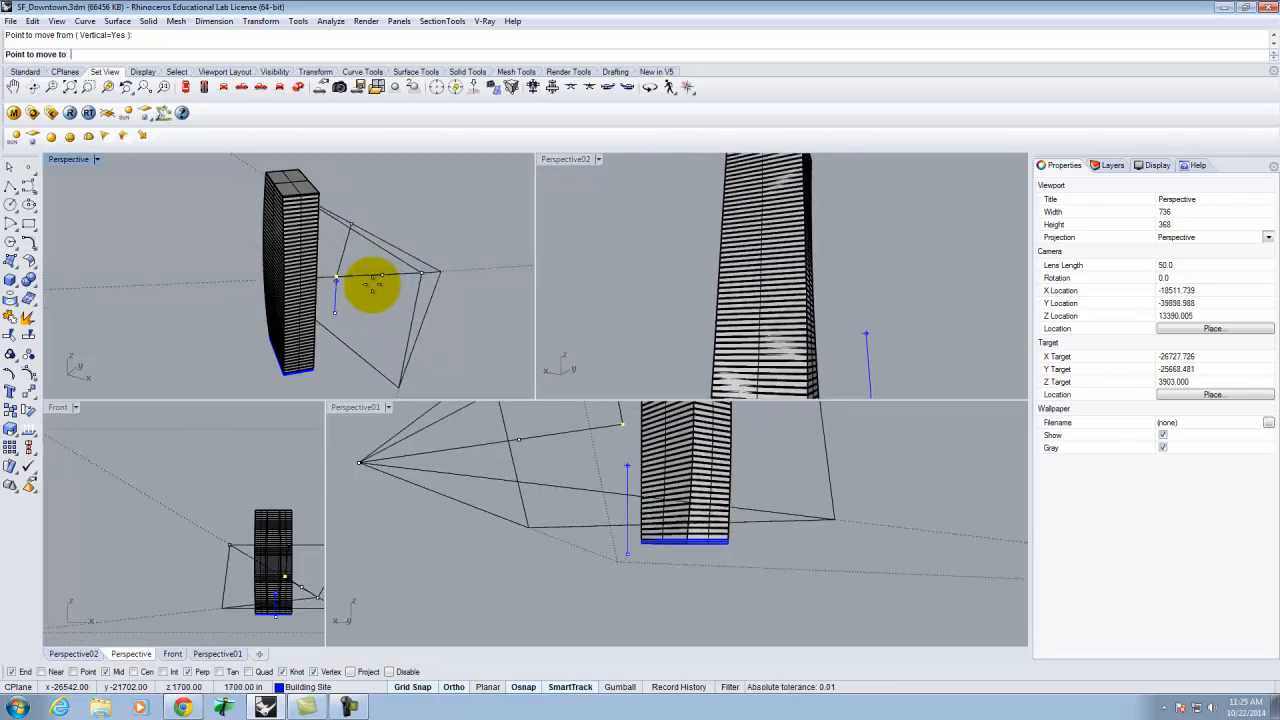
{"action": "left_click", "coordinate": [371, 285]}
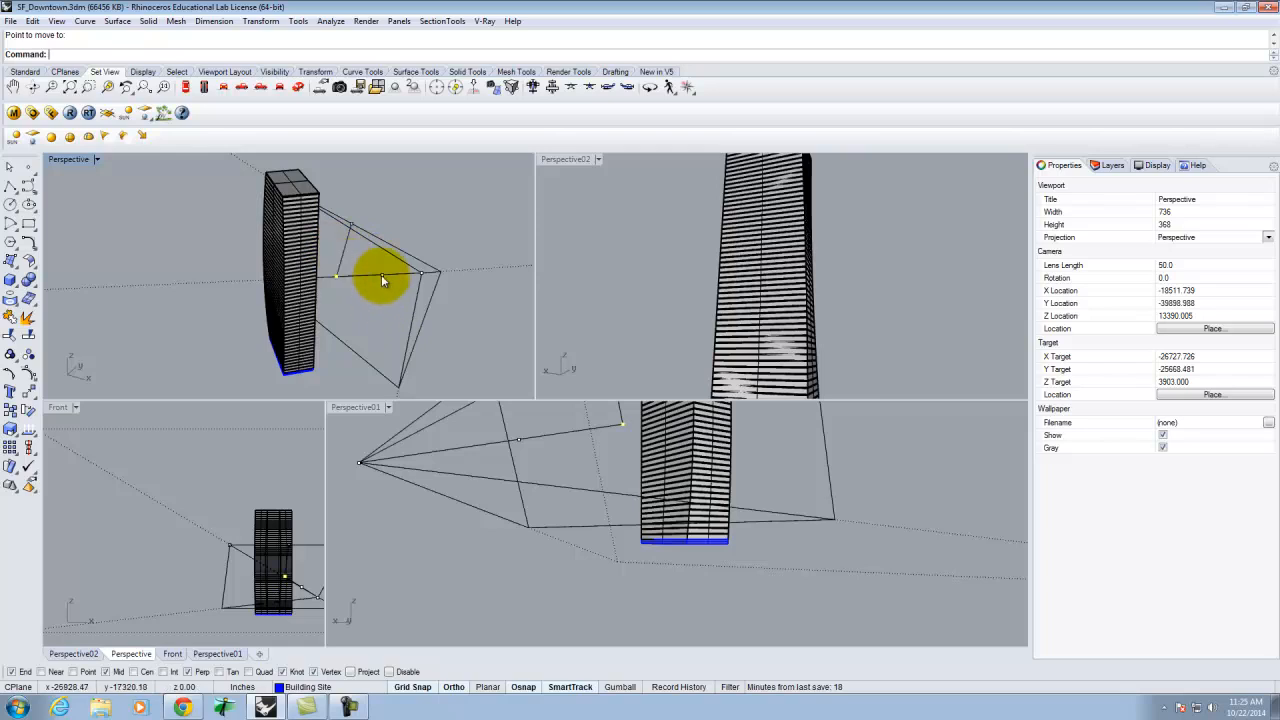
{"action": "left_click", "coordinate": [424, 283]}
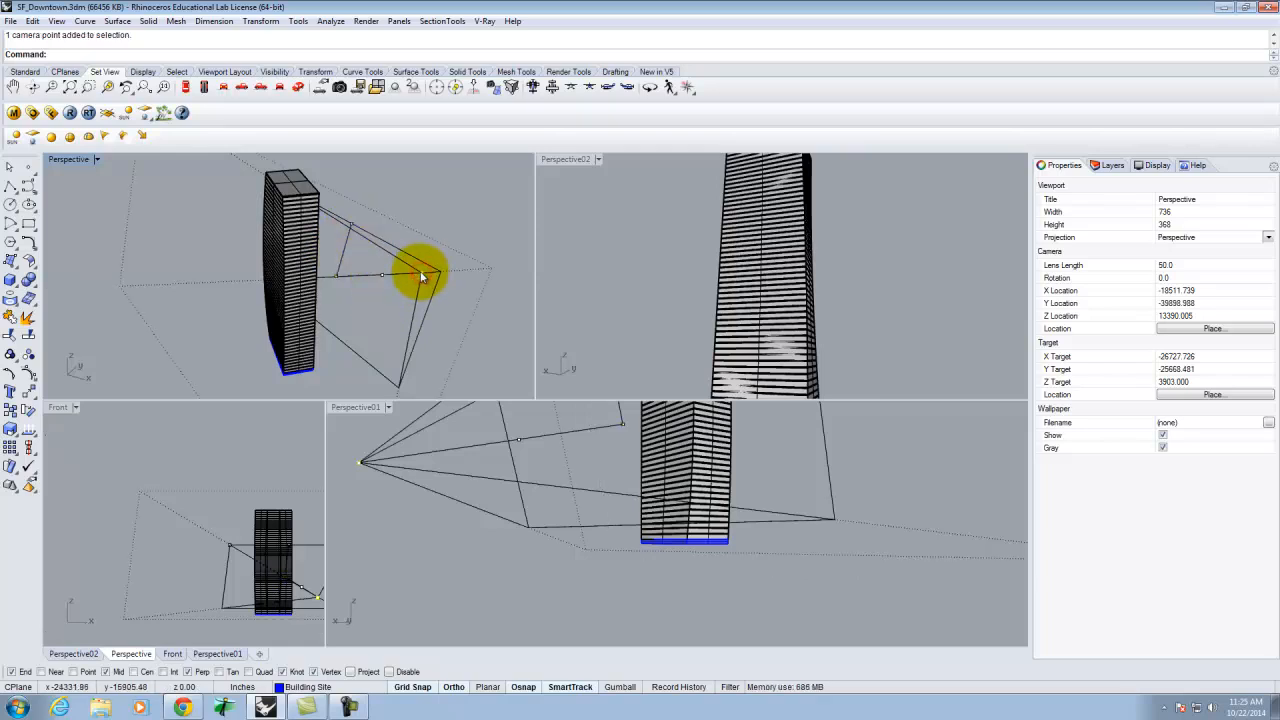
{"action": "left_click_drag", "start_coordinate": [423, 276], "coordinate": [381, 272]}
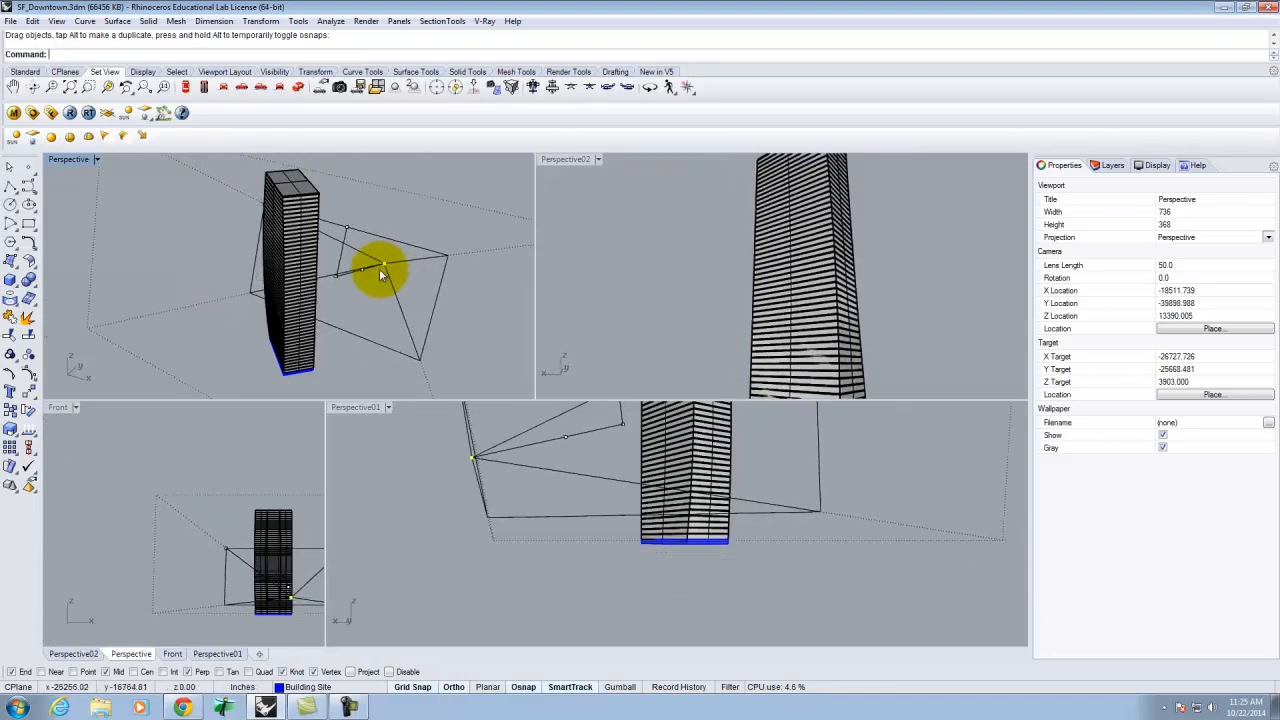
Undo the last change, hide the SF Model layer again, and deselect the camera point.
{"action": "key", "text": "ctrl+z"}
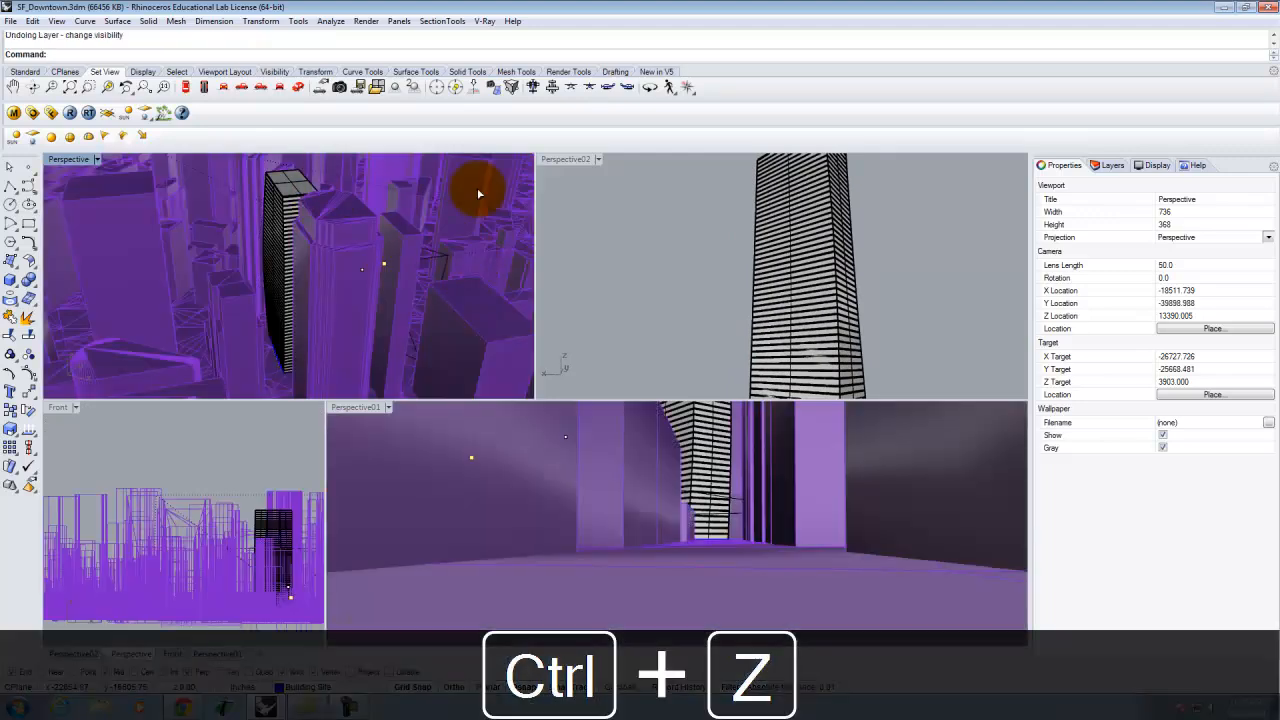
{"action": "left_click", "coordinate": [1102, 166]}
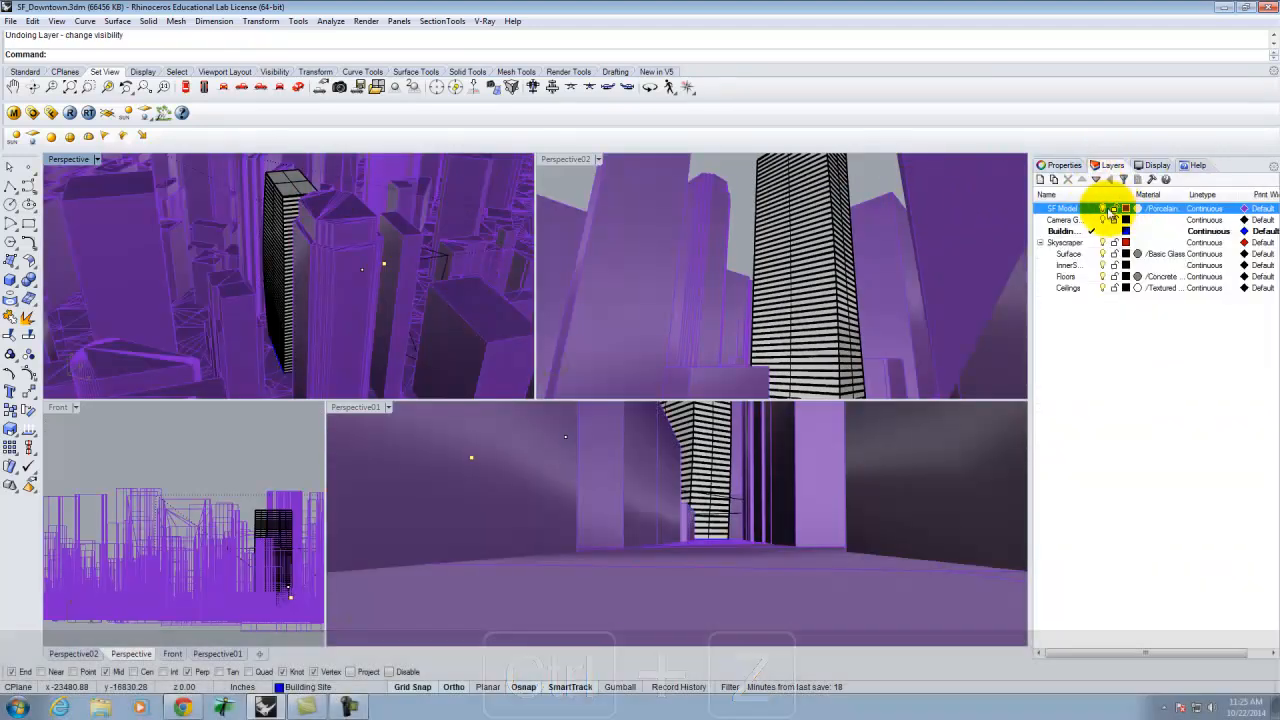
{"action": "left_click", "coordinate": [1106, 209]}
{"action": "left_click", "coordinate": [435, 225]}
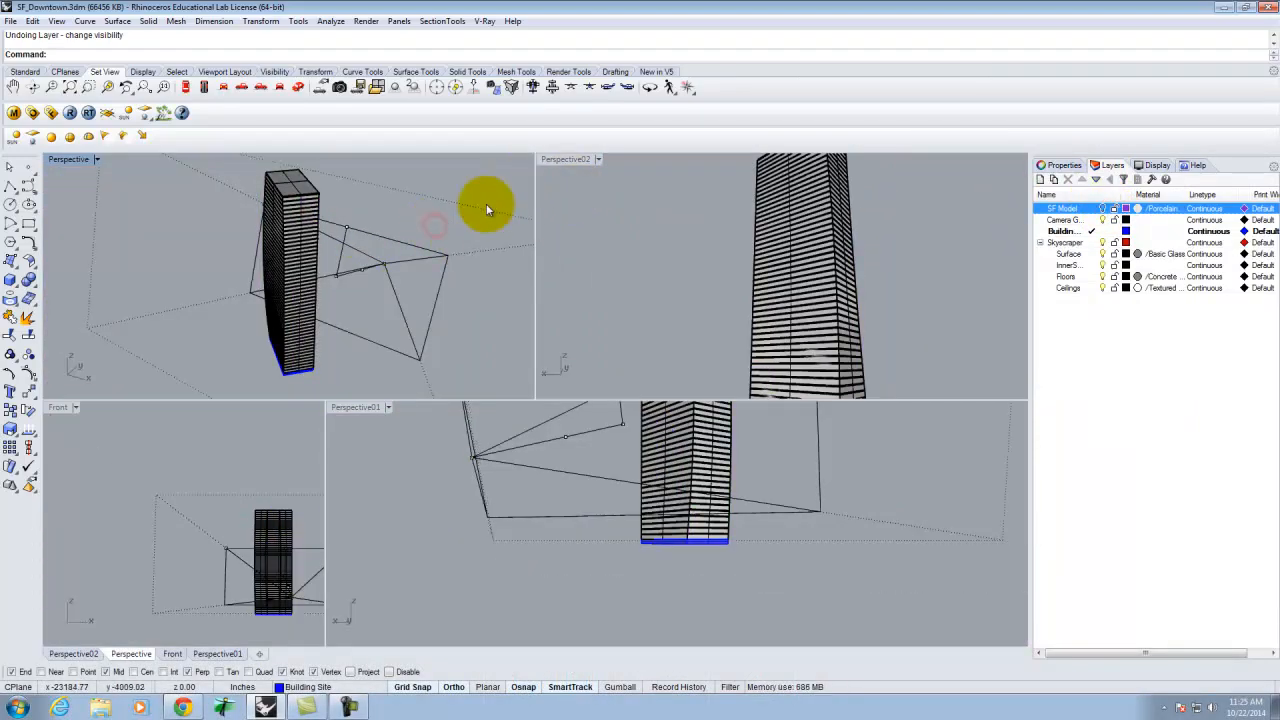
Try adjusting the Perspective02 camera's lens length by moving a corner point of its view cone in the Perspective viewport.
{"action": "right_click_drag", "start_coordinate": [468, 268], "coordinate": [318, 229]}
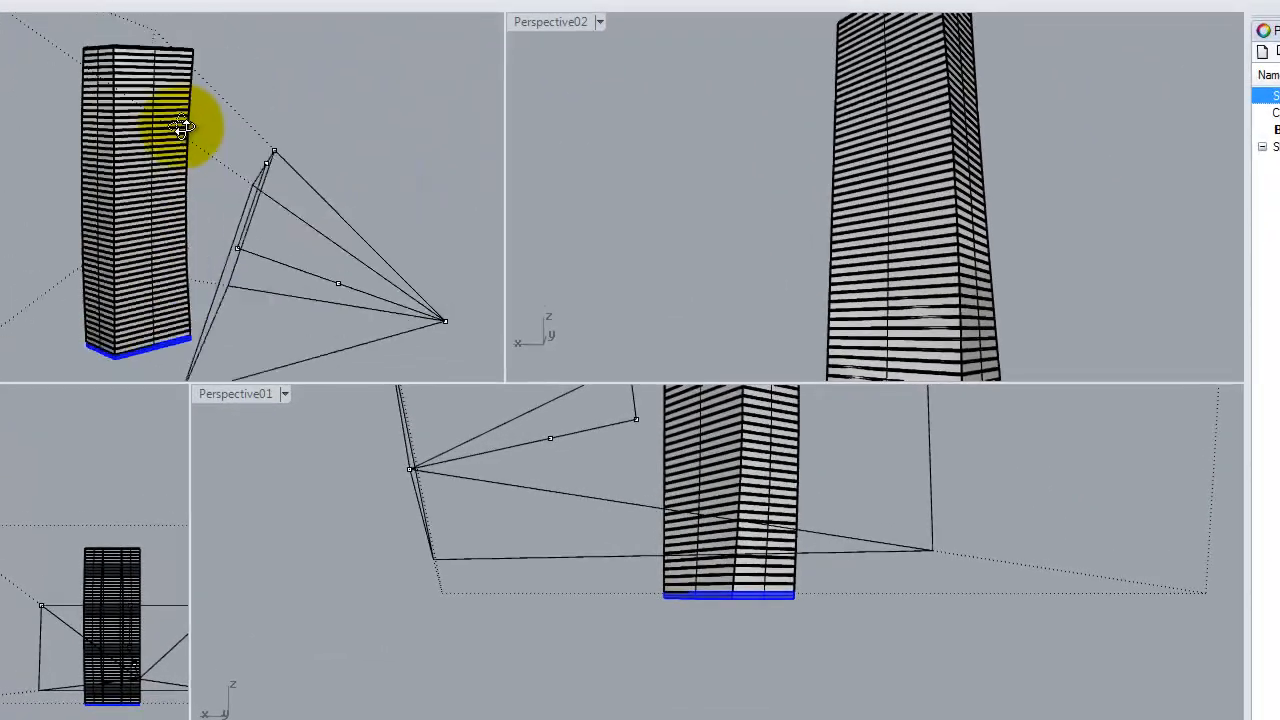
{"action": "right_click_drag", "start_coordinate": [181, 126], "coordinate": [94, 120]}
{"action": "mouse_move", "coordinate": [320, 155]}
{"action": "left_mouse_down"}
{"action": "mouse_move", "coordinate": [274, 194]}
{"action": "mouse_move", "coordinate": [366, 129]}
{"action": "mouse_move", "coordinate": [309, 163]}
{"action": "mouse_move", "coordinate": [237, 263]}
{"action": "mouse_move", "coordinate": [300, 163]}
{"action": "mouse_move", "coordinate": [380, 117]}
{"action": "mouse_move", "coordinate": [321, 168]}
{"action": "mouse_move", "coordinate": [371, 114]}
{"action": "mouse_move", "coordinate": [337, 134]}
{"action": "mouse_move", "coordinate": [318, 168]}
{"action": "mouse_move", "coordinate": [337, 136]}
{"action": "mouse_move", "coordinate": [323, 143]}
{"action": "mouse_move", "coordinate": [314, 162]}
{"action": "left_mouse_up"}
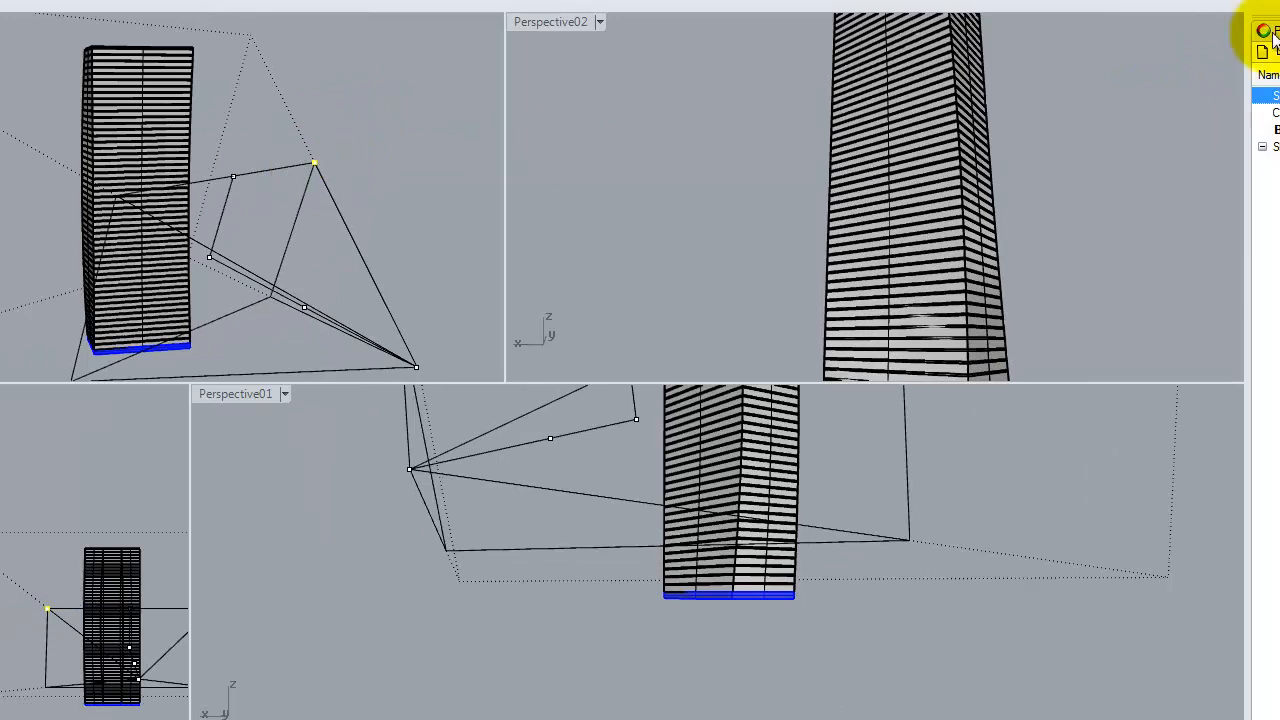
Reset the Perspective02 camera's lens length to 28 in the viewport properties after clearing the point selection.
{"action": "left_click", "coordinate": [1263, 30]}
{"action": "left_click", "coordinate": [930, 178]}
{"action": "key", "text": "Escape"}
{"action": "left_click", "coordinate": [597, 170]}
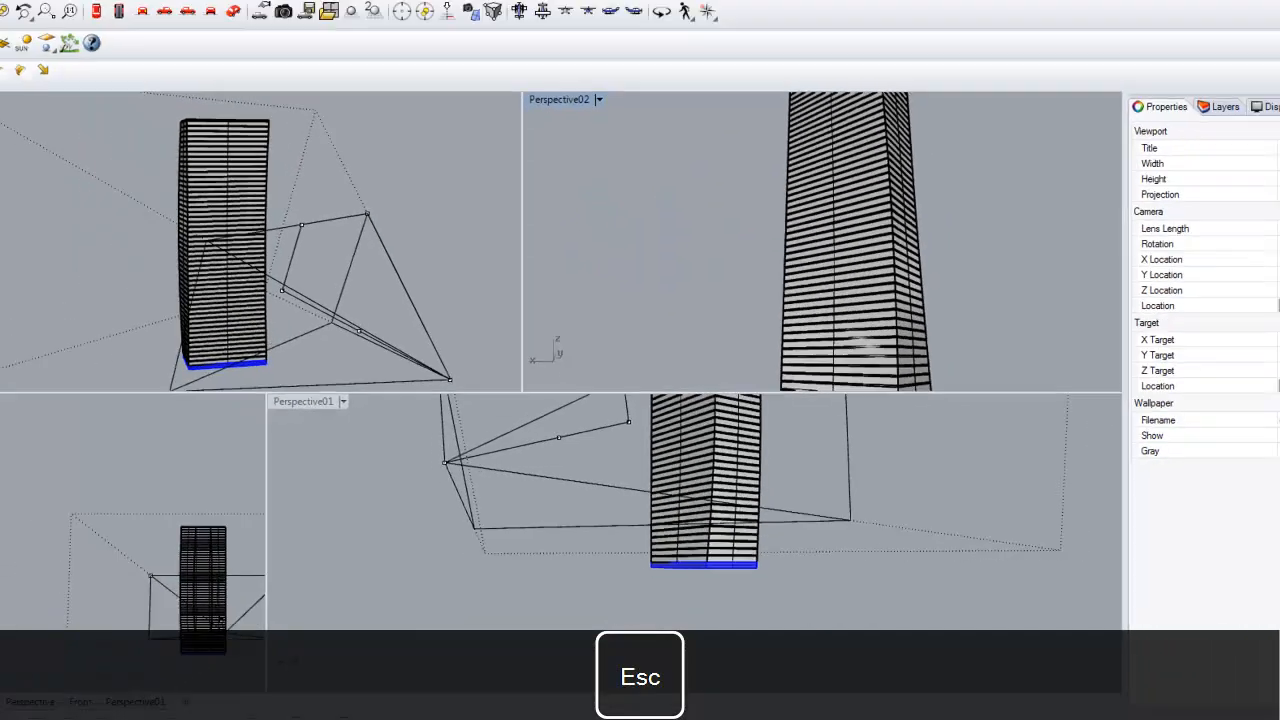
{"action": "left_click_drag", "start_coordinate": [1200, 266], "coordinate": [1166, 266]}
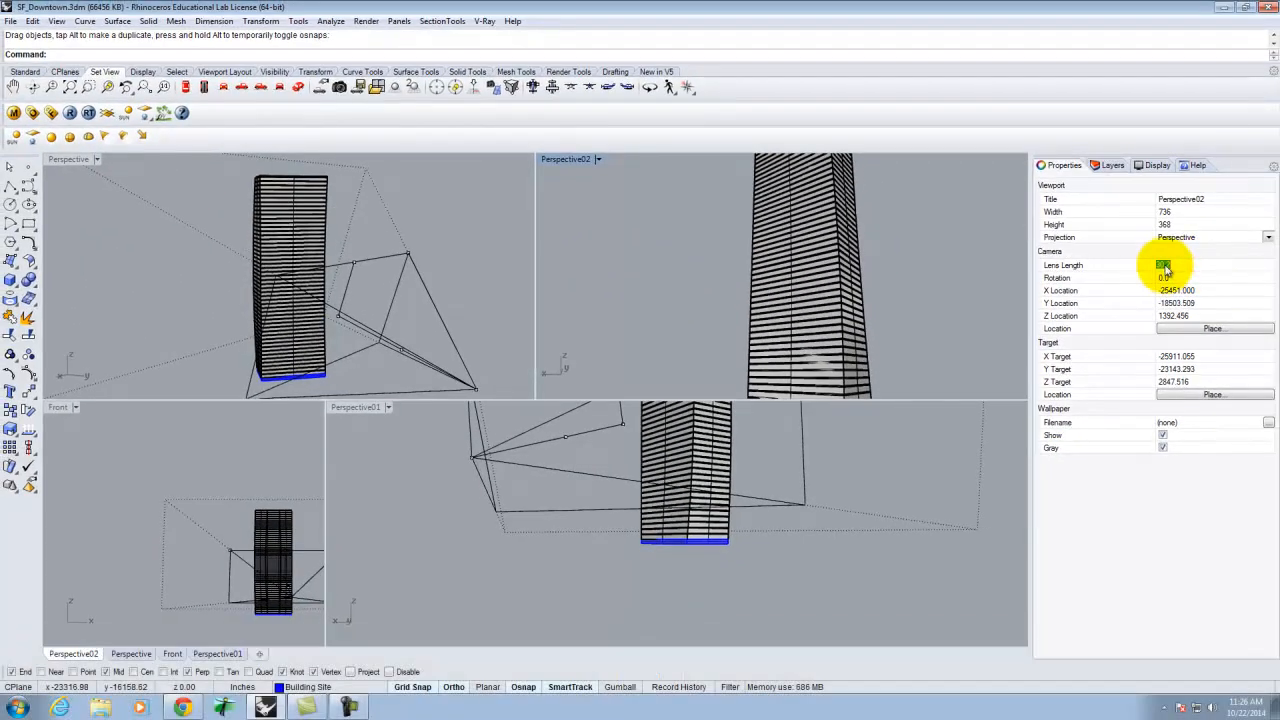
{"action": "type", "text": "28"}
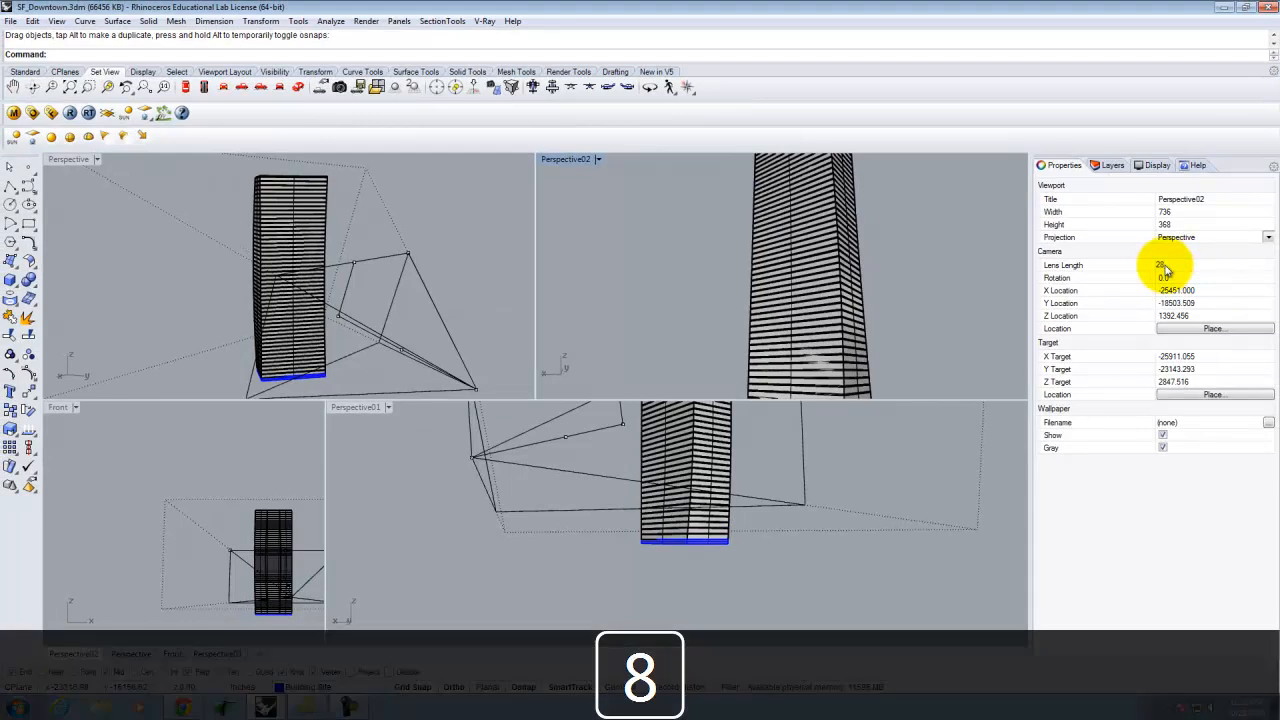
{"action": "key", "text": "Tab"}
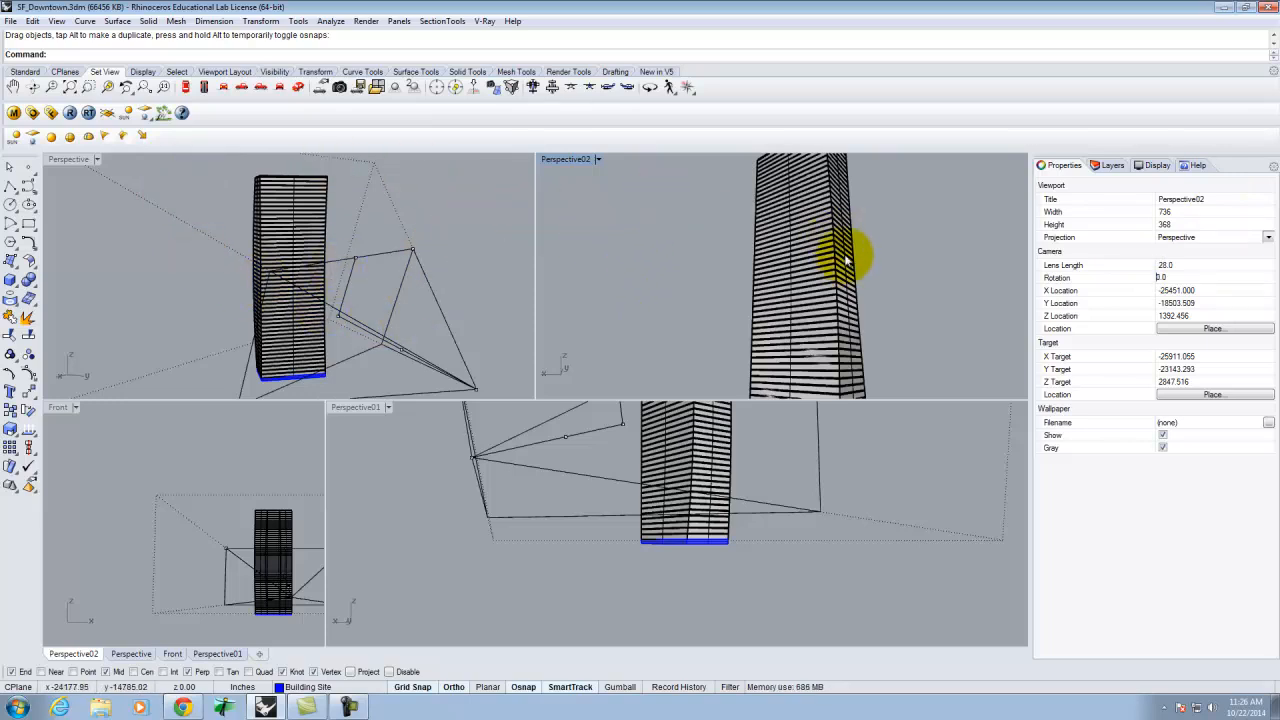
Save the current Perspective02 viewport settings as a named view called Render01.
{"action": "left_click", "coordinate": [599, 160]}
{"action": "mouse_move", "coordinate": [580, 390]}
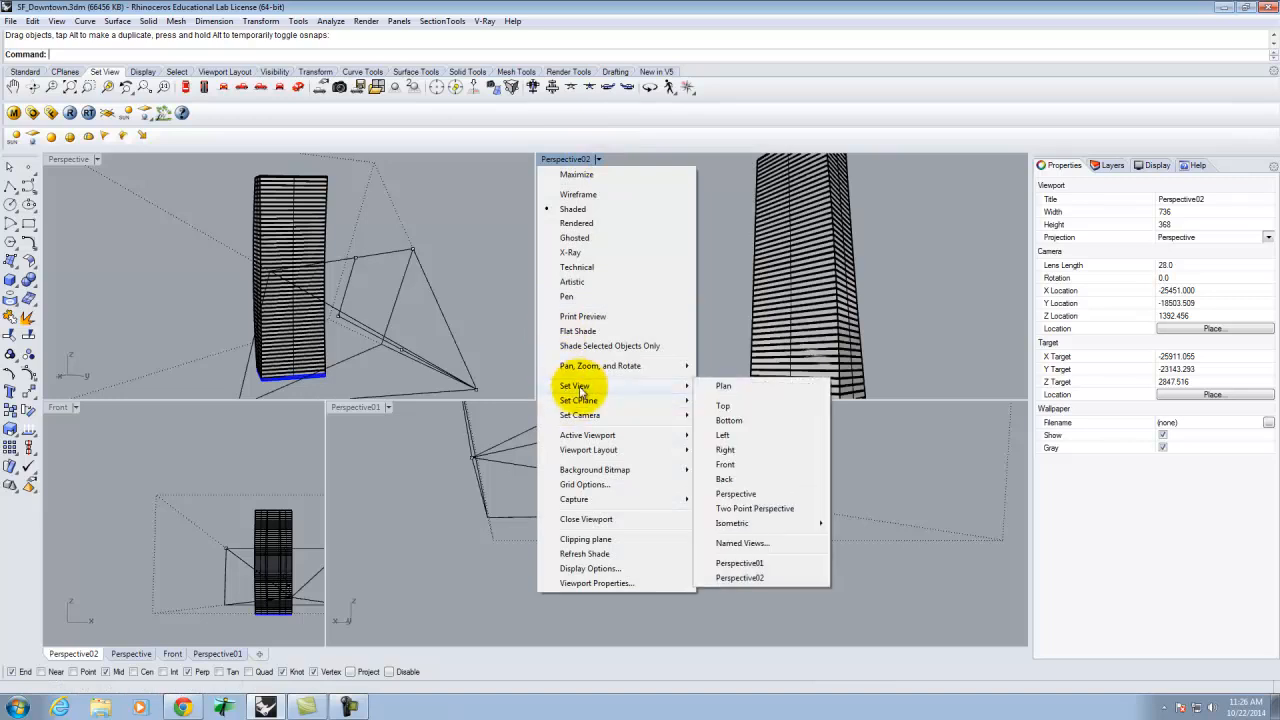
{"action": "left_click", "coordinate": [745, 543]}
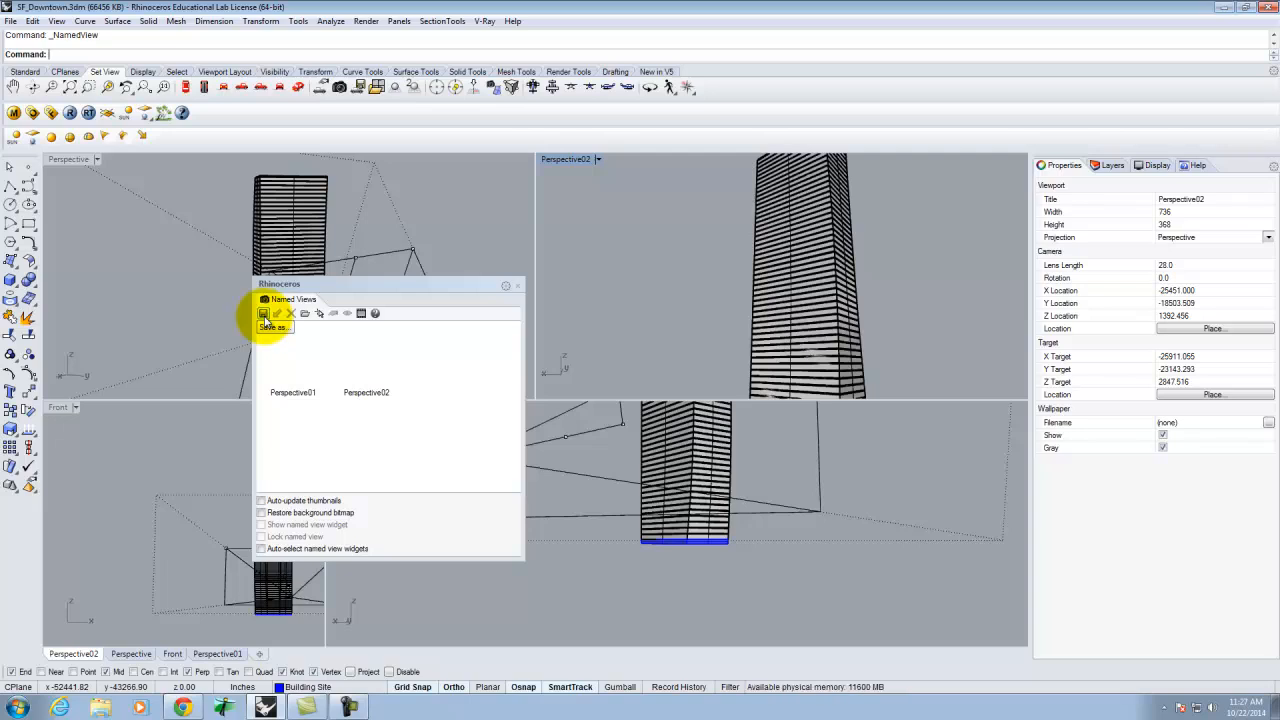
{"action": "left_click", "coordinate": [264, 313]}
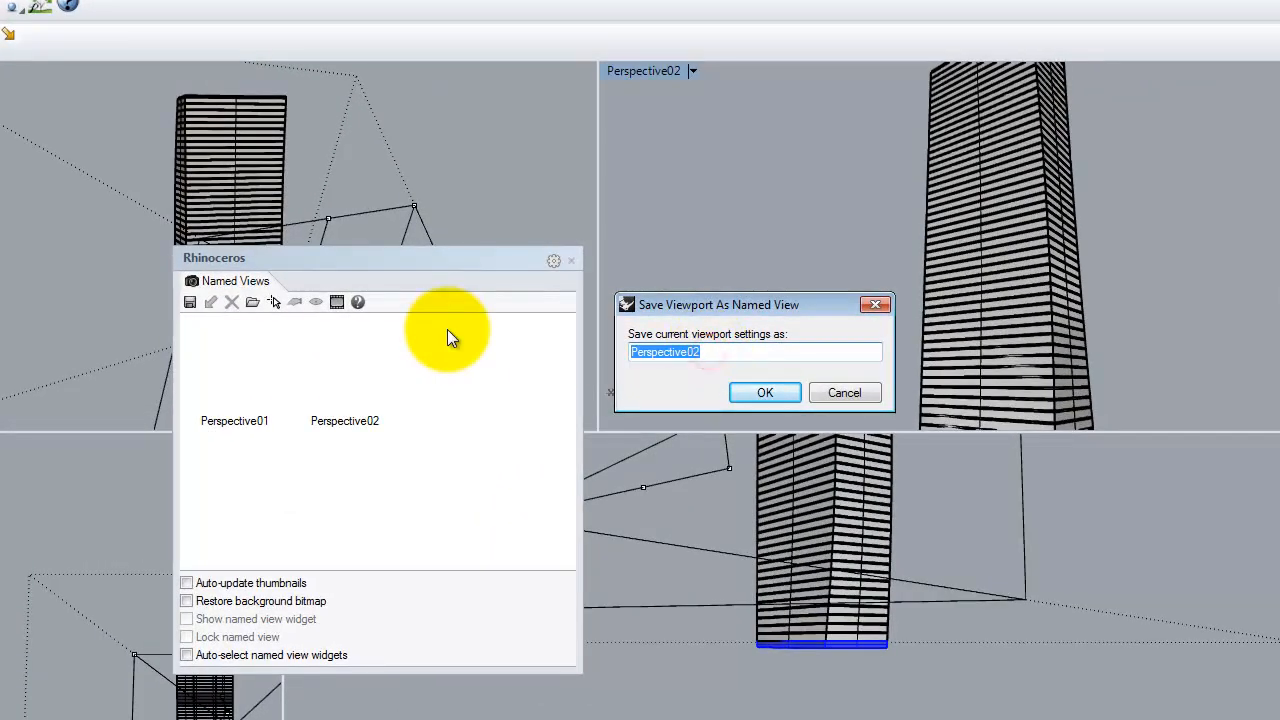
{"action": "type", "text": "Render01"}
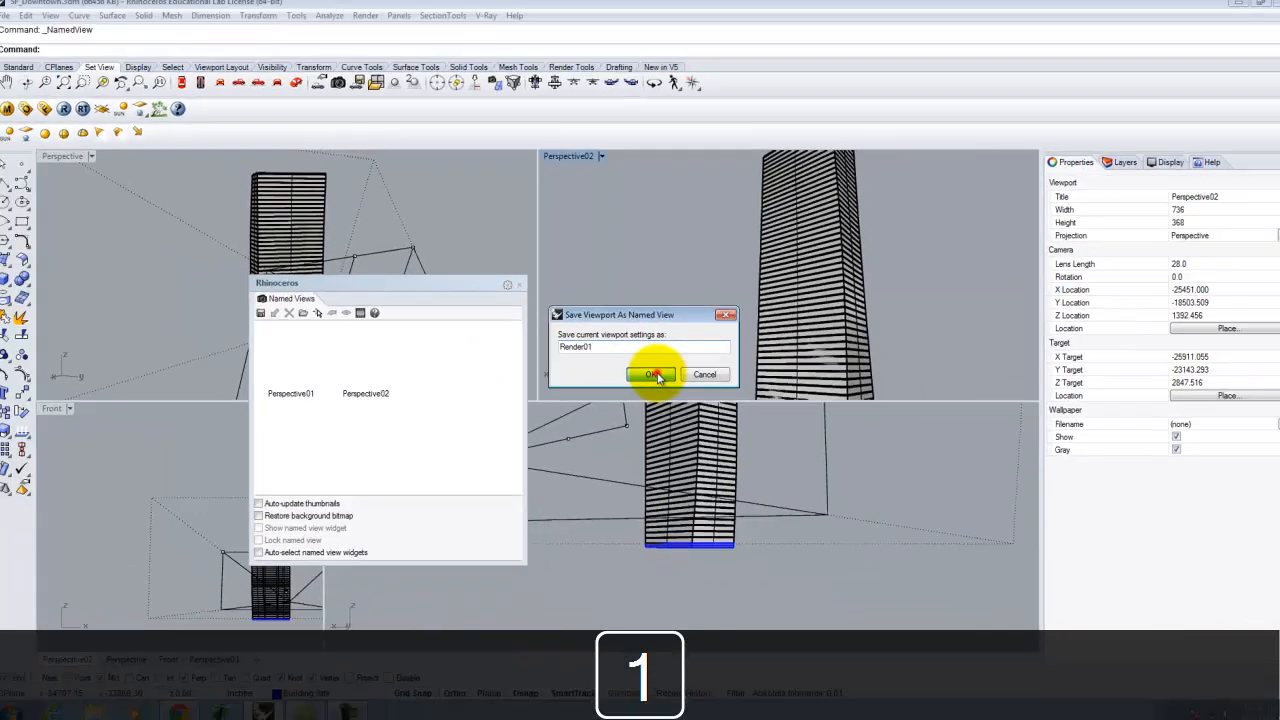
{"action": "left_click", "coordinate": [765, 392]}
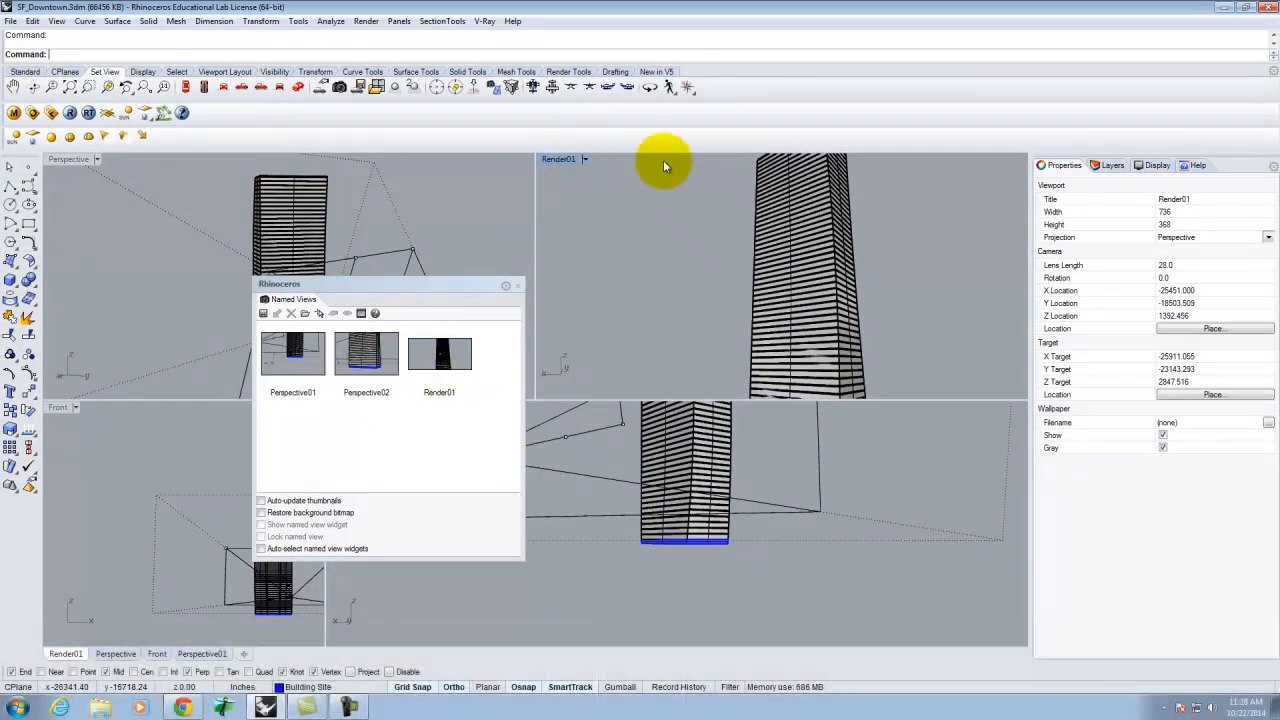
Turn the SF Model layer back on and close the Named Views window.
{"action": "left_click", "coordinate": [1113, 167]}
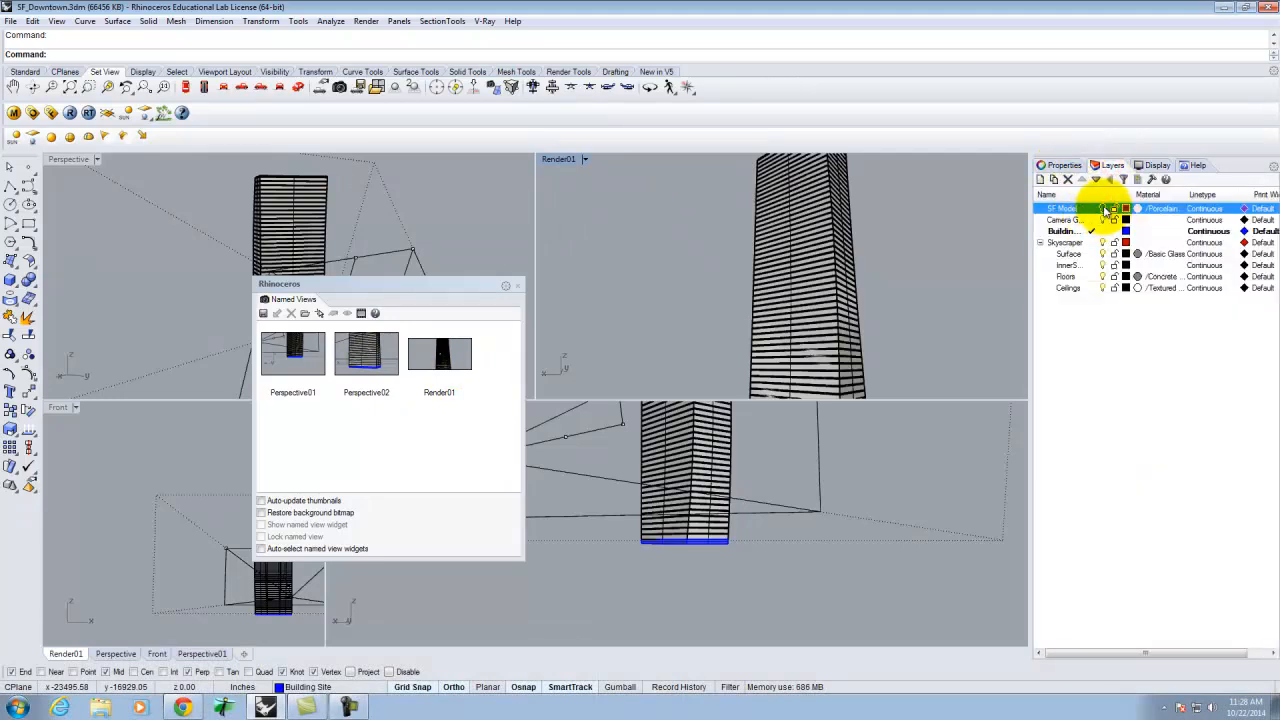
{"action": "left_click", "coordinate": [1103, 208]}
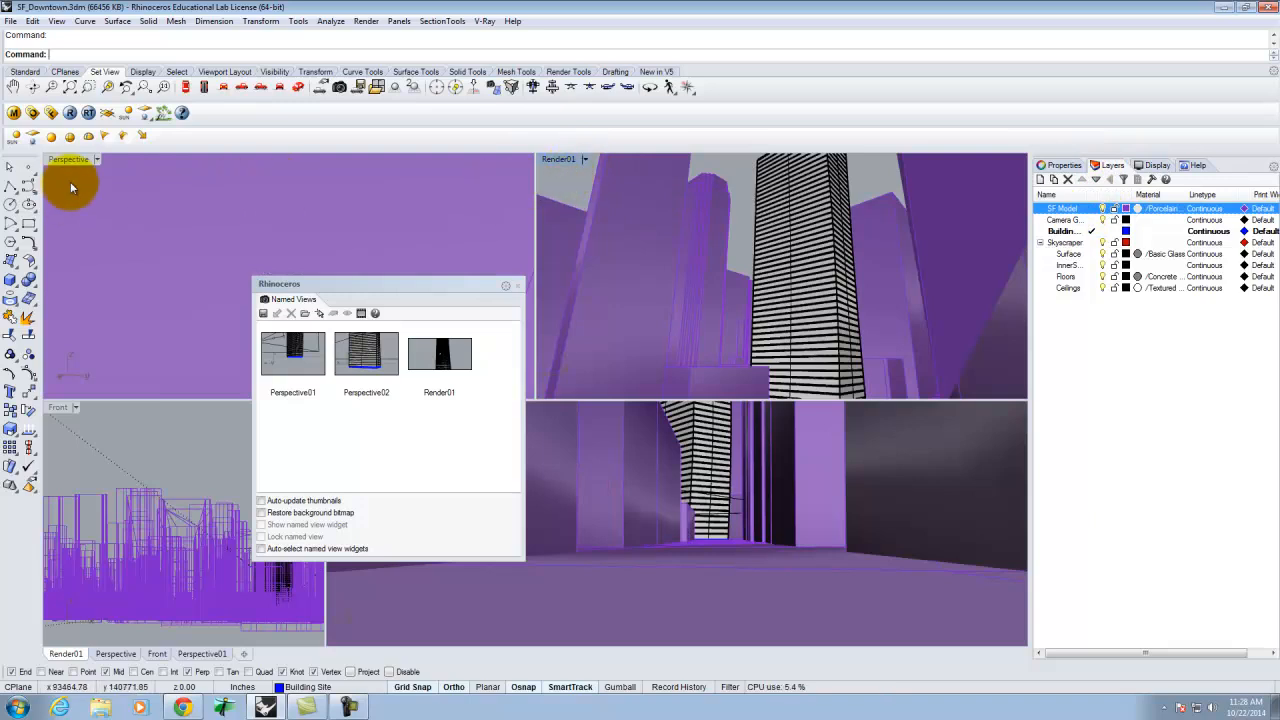
{"action": "left_click", "coordinate": [517, 286]}
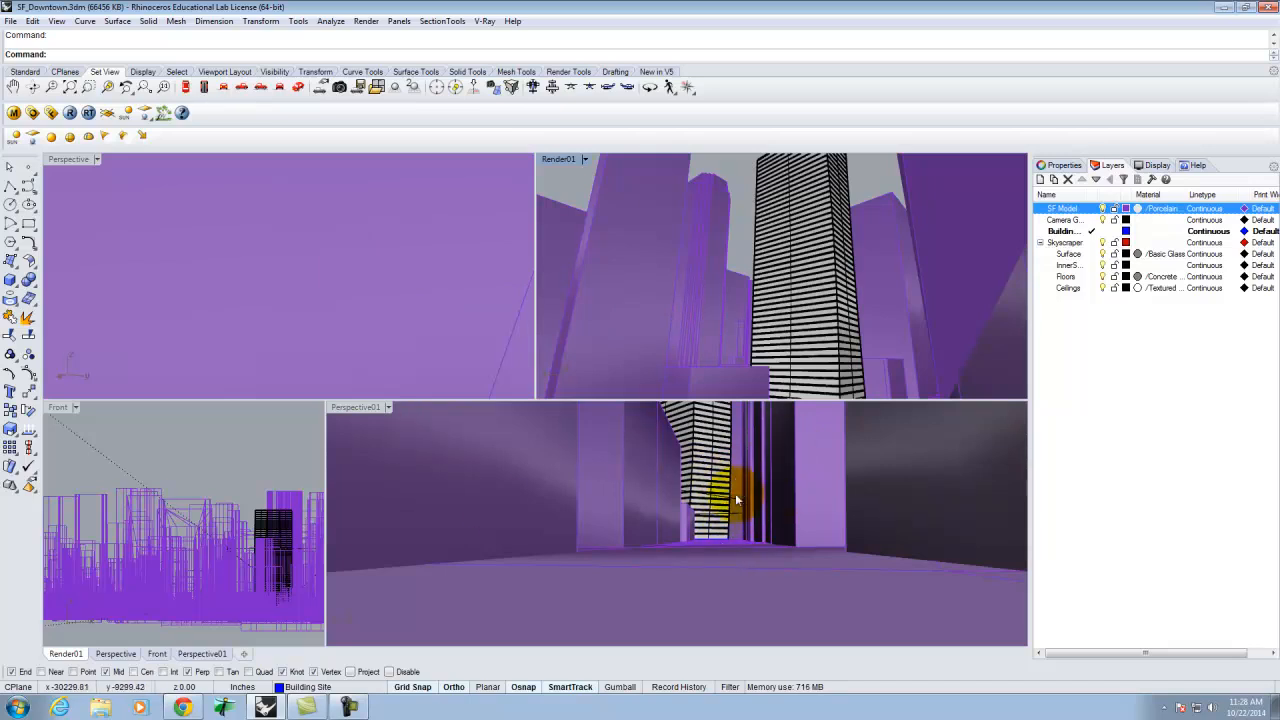
Hide the Render01 viewport's camera object and show the Perspective viewport's camera instead.
{"action": "left_click", "coordinate": [584, 159]}
{"action": "mouse_move", "coordinate": [590, 418]}
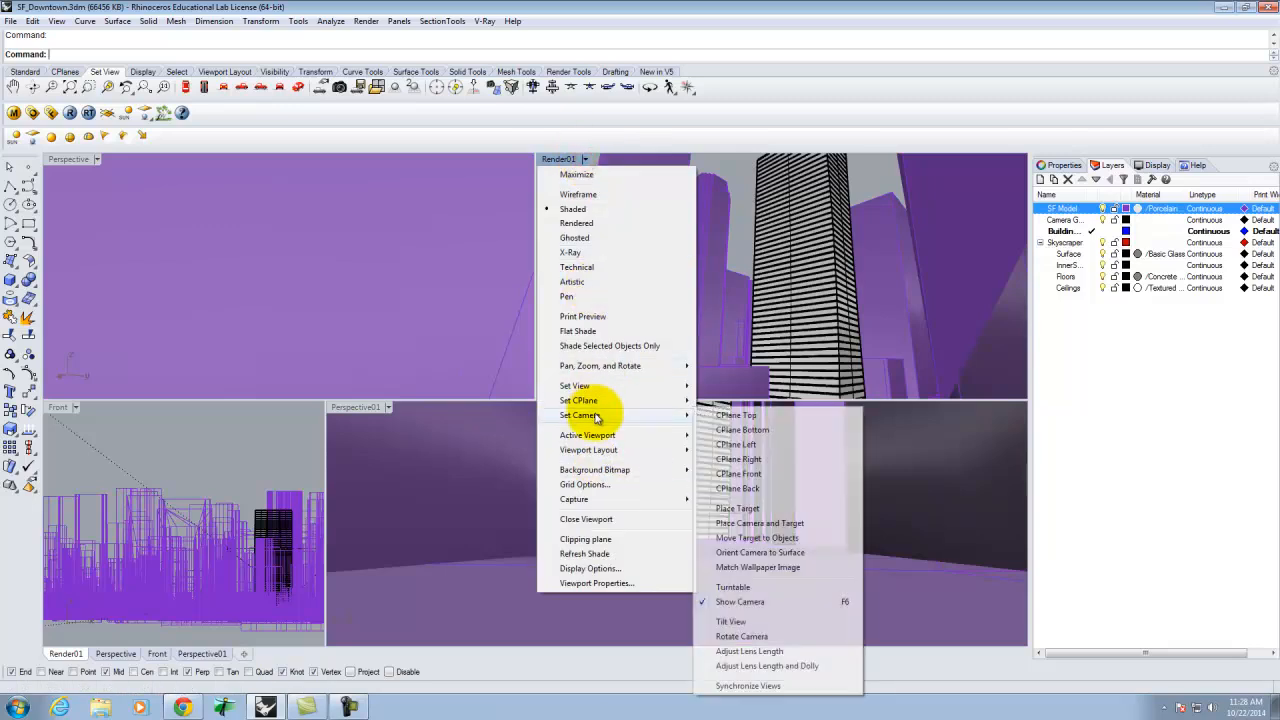
{"action": "left_click", "coordinate": [738, 603]}
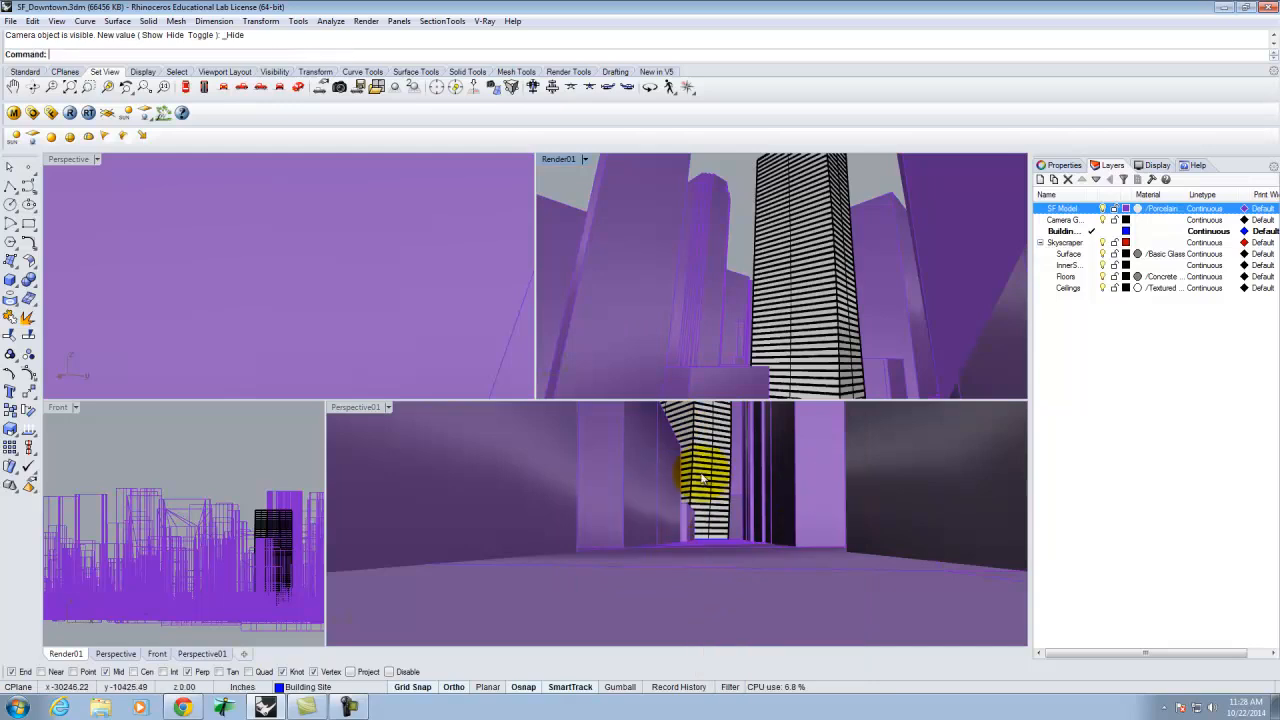
{"action": "left_click", "coordinate": [96, 161]}
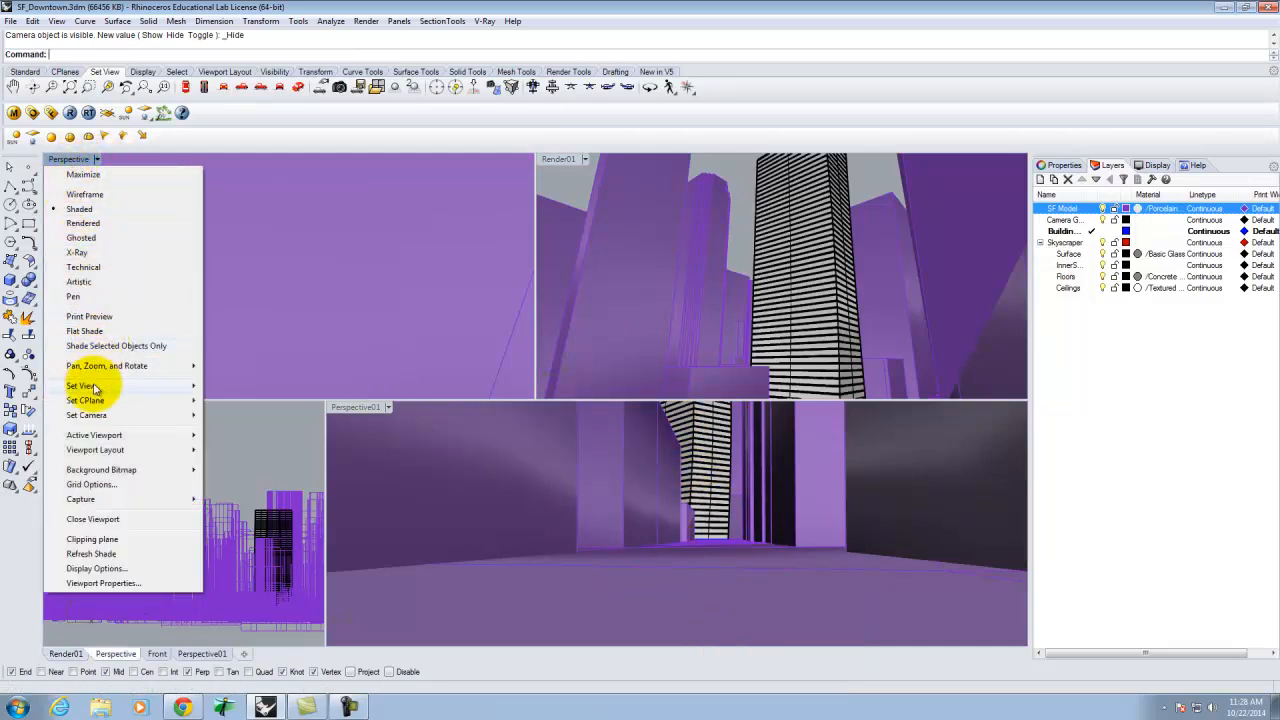
{"action": "mouse_move", "coordinate": [120, 415]}
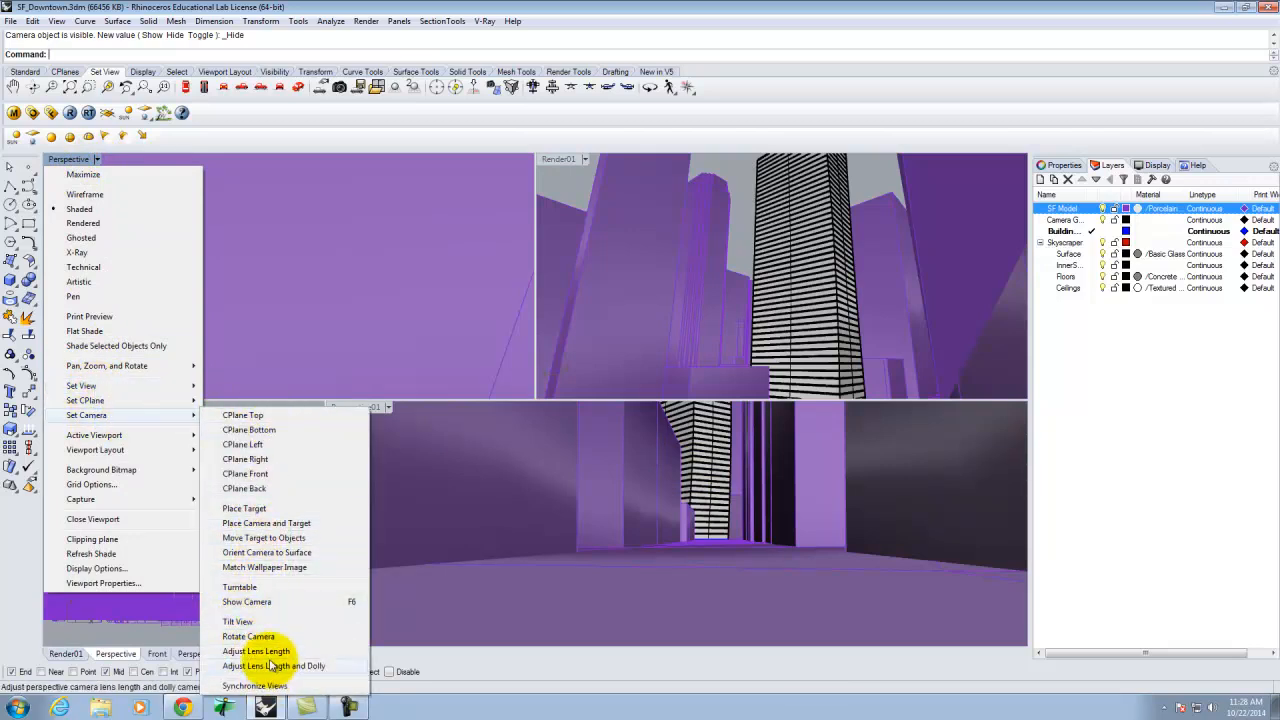
{"action": "left_click", "coordinate": [262, 602]}
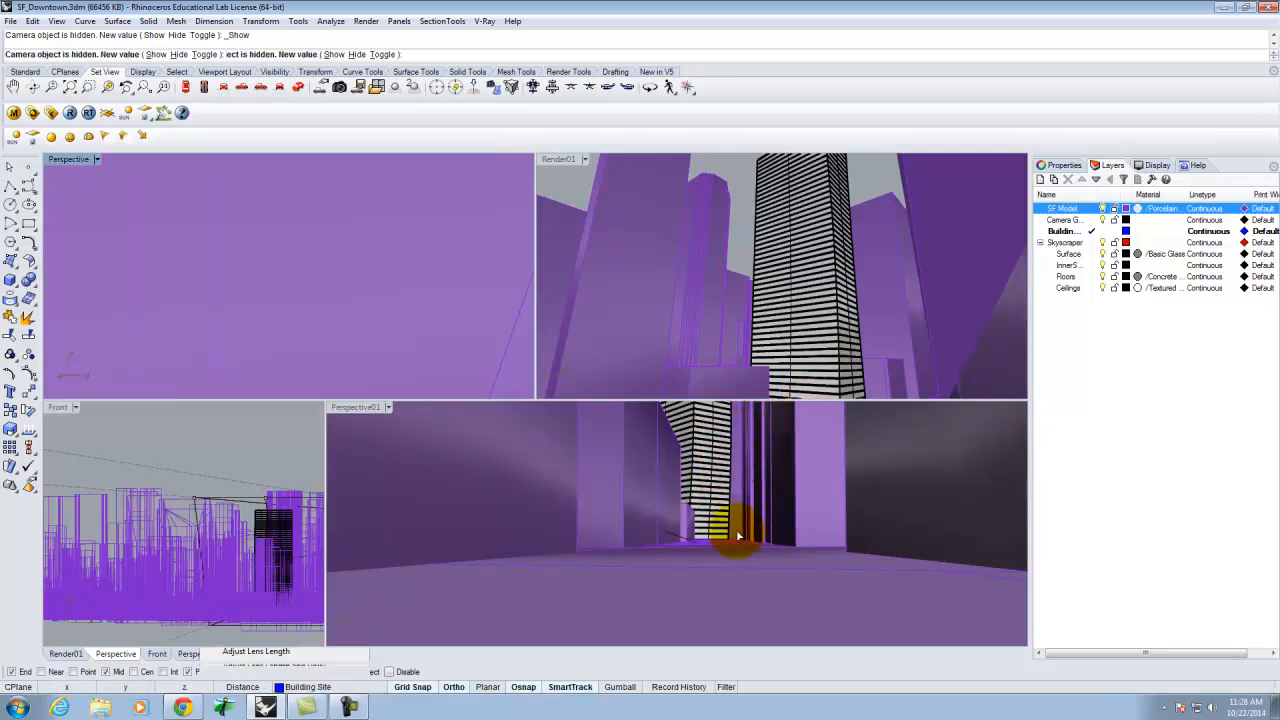
Examine the camera cone from above the city in the Perspective01 viewport, turning the SF Model layer off and on.
{"action": "right_click_drag", "start_coordinate": [691, 535], "coordinate": [704, 562]}
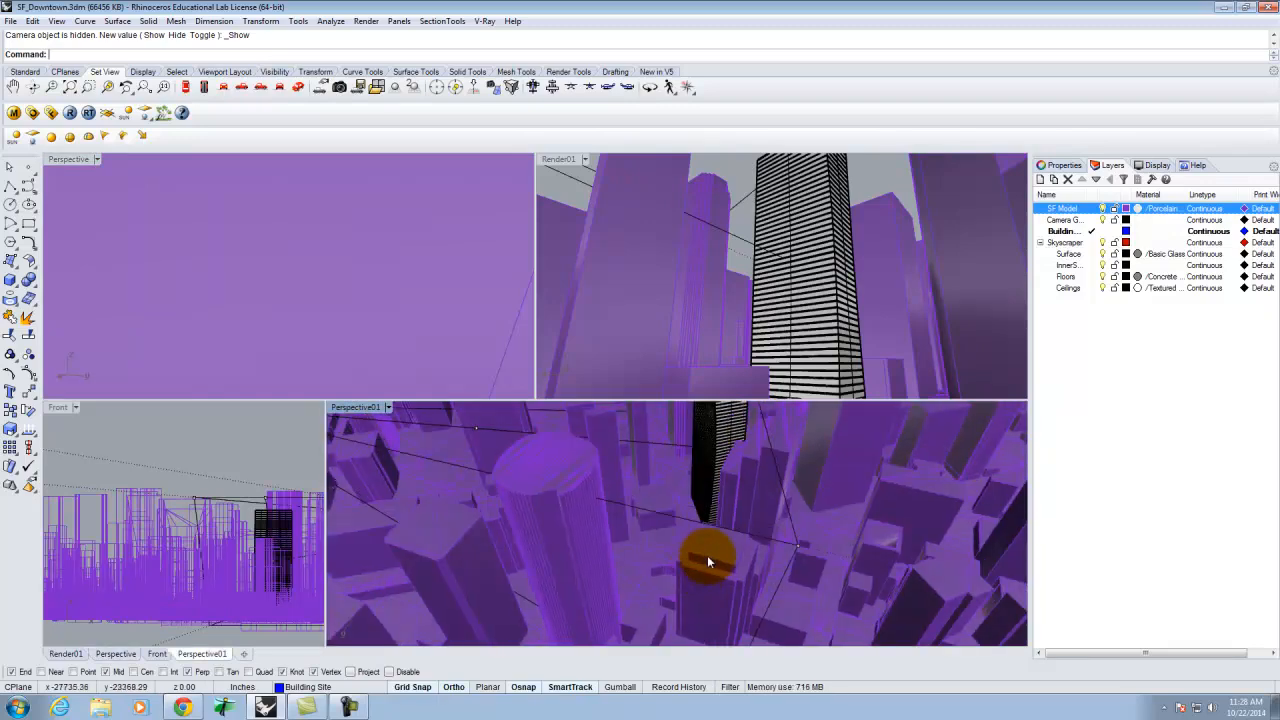
{"action": "scroll", "coordinate": [706, 563], "scroll_direction": "down", "scroll_amount": 8}
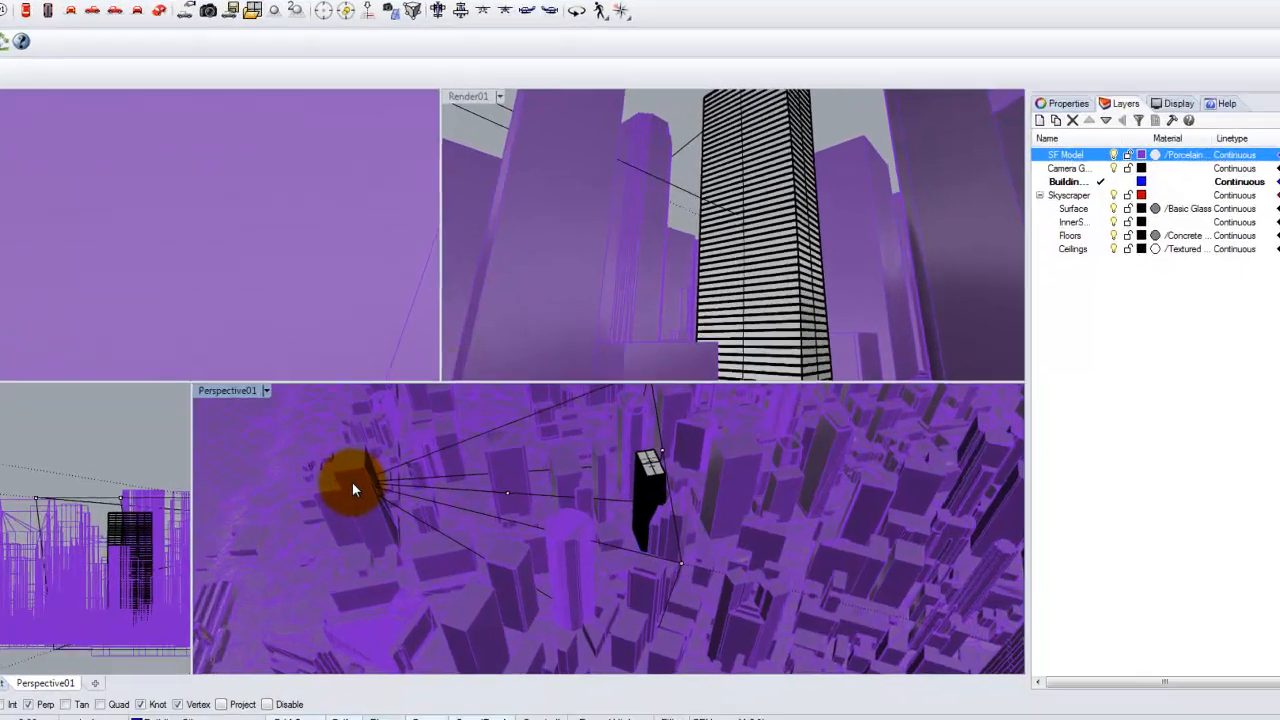
{"action": "left_click_drag", "start_coordinate": [462, 490], "coordinate": [738, 550]}
{"action": "right_click_drag", "start_coordinate": [585, 575], "coordinate": [534, 560]}
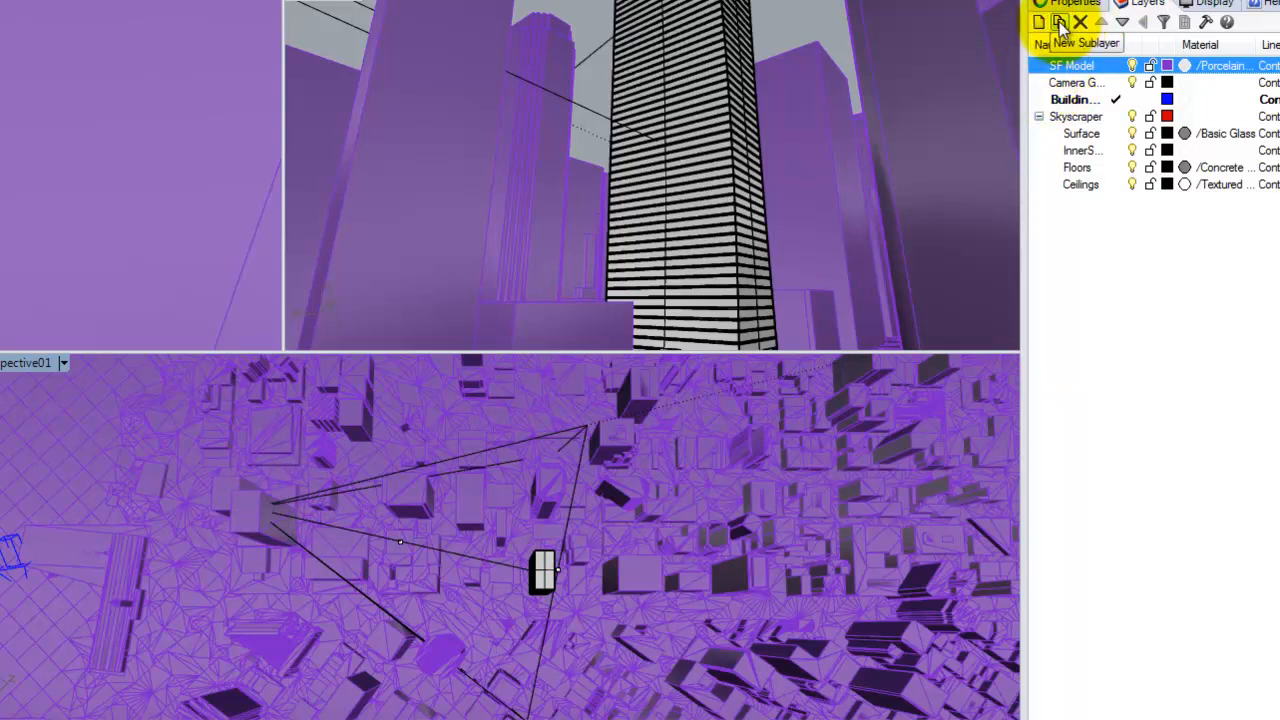
{"action": "left_click", "coordinate": [1132, 65]}
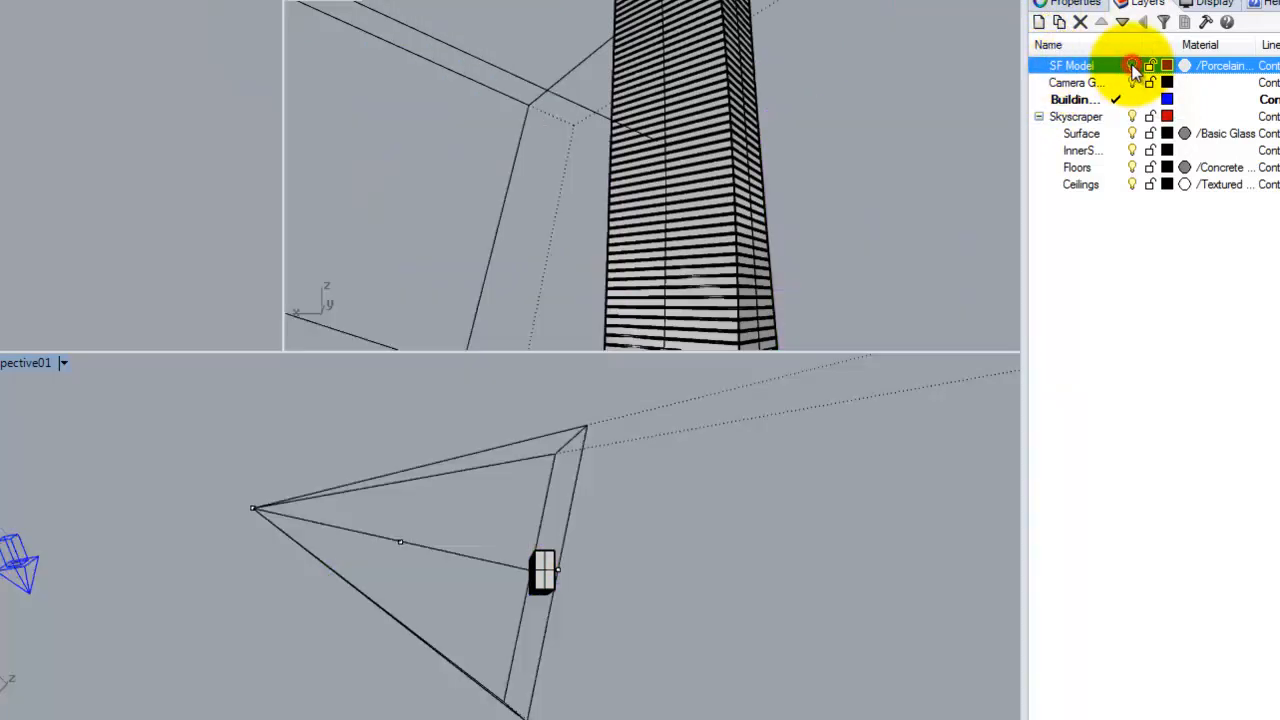
{"action": "left_click", "coordinate": [1132, 65]}
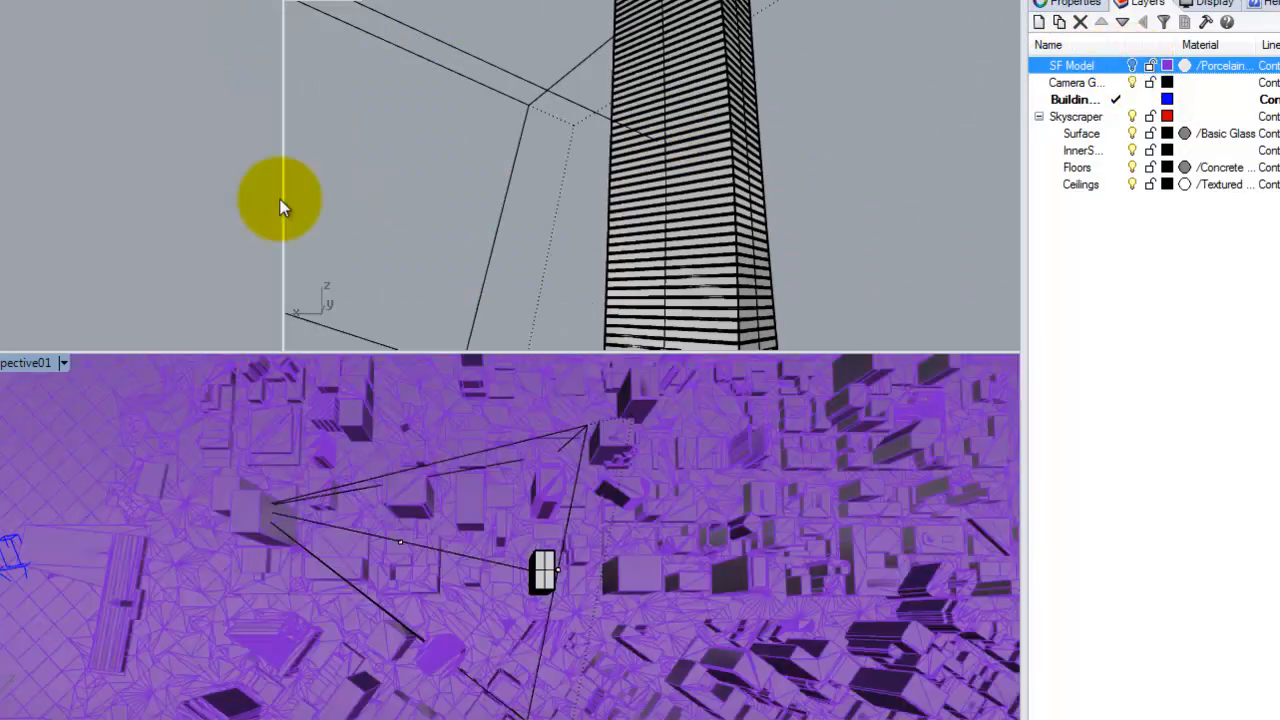
Try Ghosted display in the Perspective01 viewport and switch it to Wireframe to expose the camera's location point inside the buildings.
{"action": "left_click", "coordinate": [64, 362]}
{"action": "left_click", "coordinate": [112, 263]}
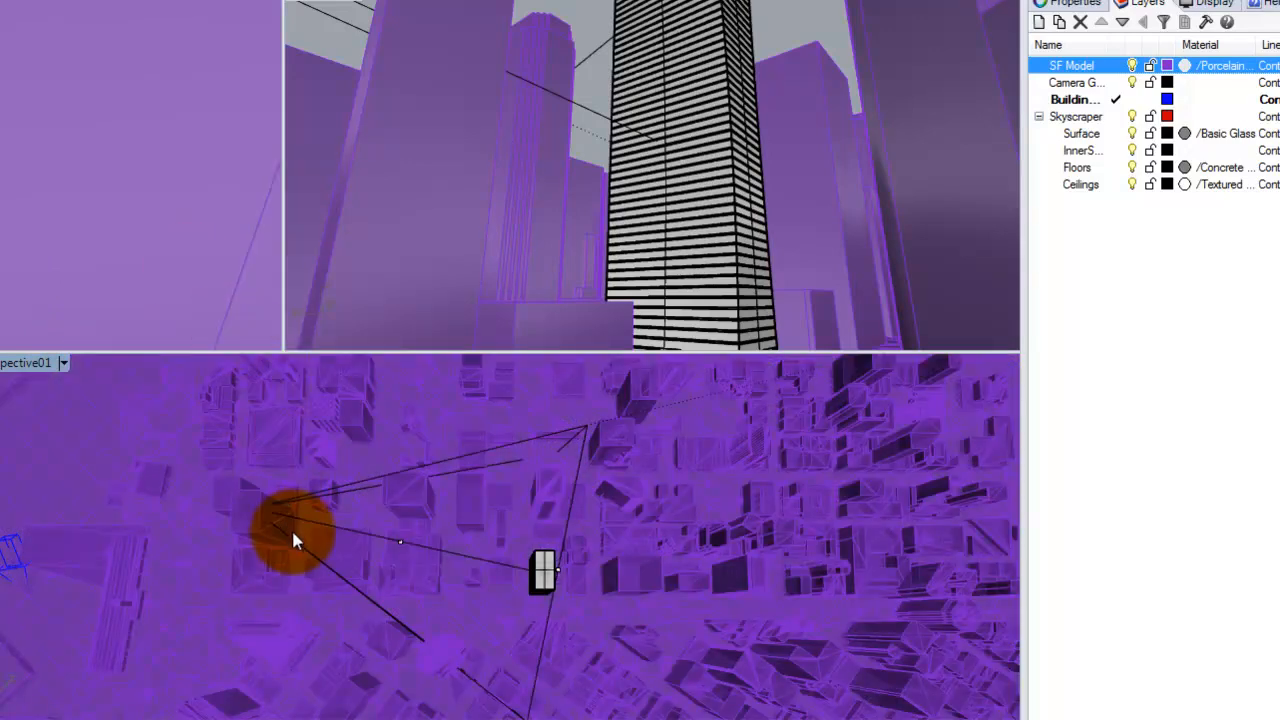
{"action": "left_click", "coordinate": [64, 362]}
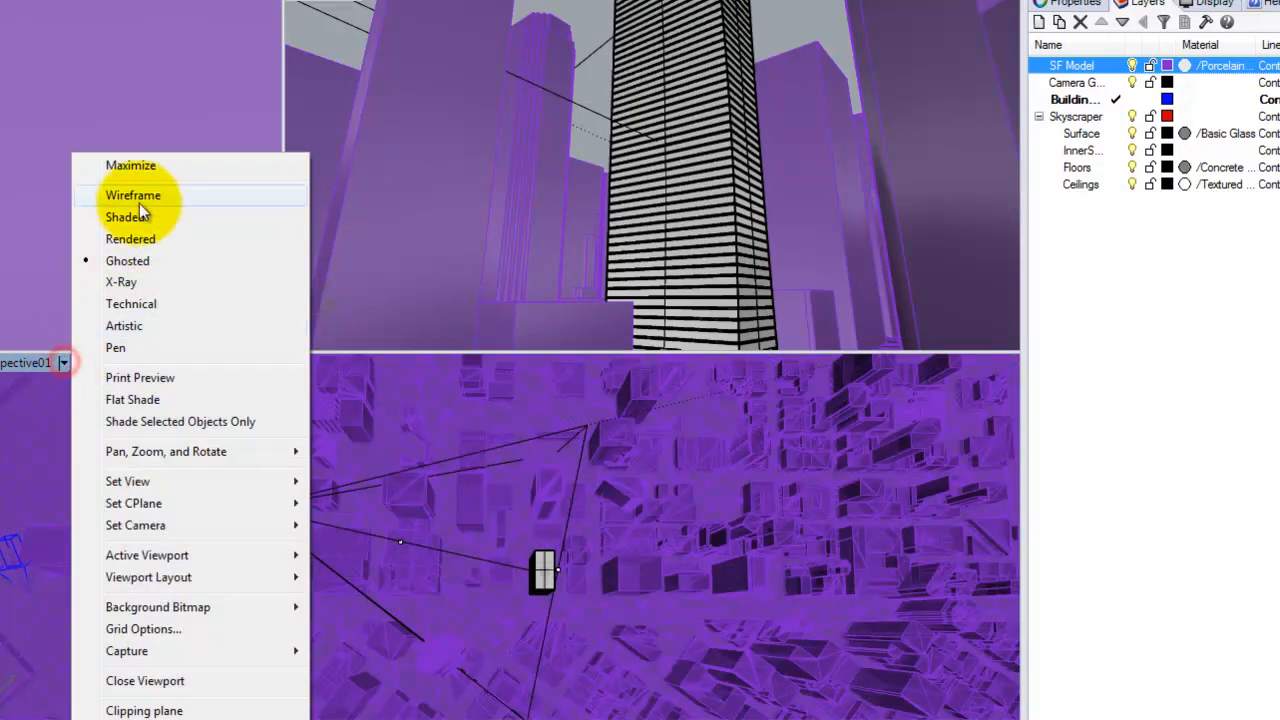
{"action": "left_click", "coordinate": [137, 199]}
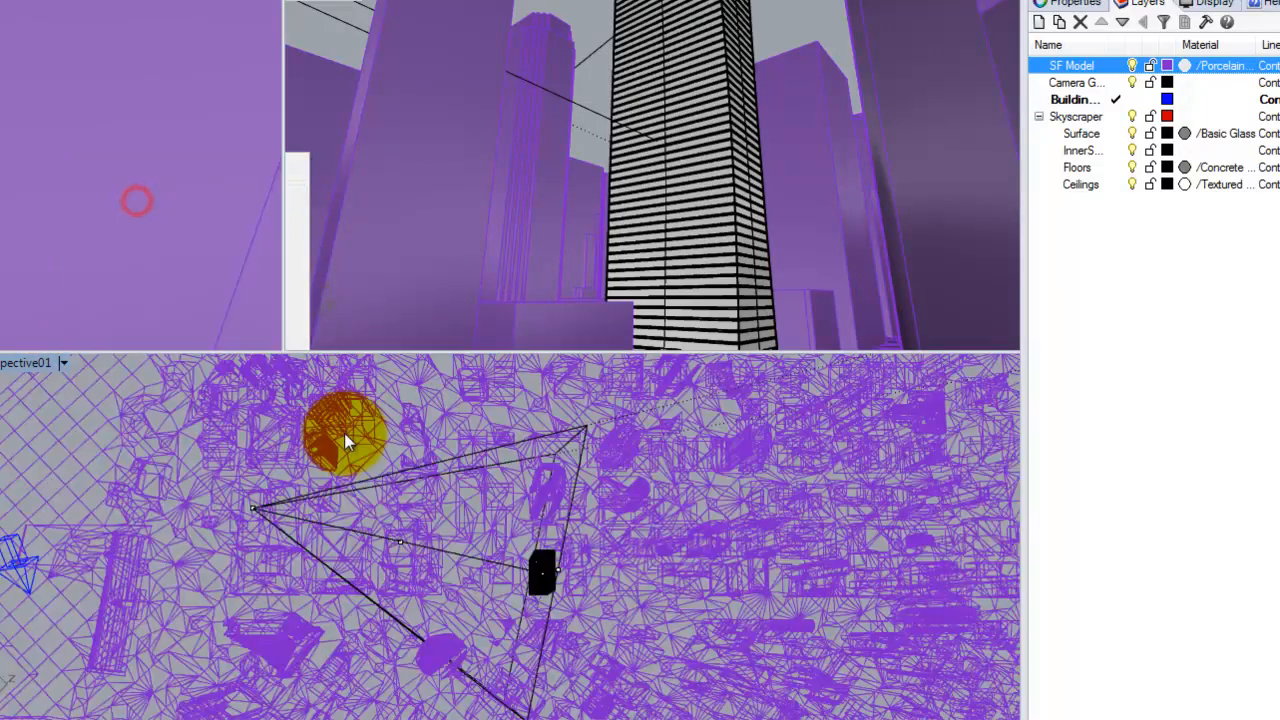
Move the Perspective camera's location point out of the building, closer to the skyscraper, and return the Perspective01 viewport to Shaded display.
{"action": "left_click", "coordinate": [253, 513]}
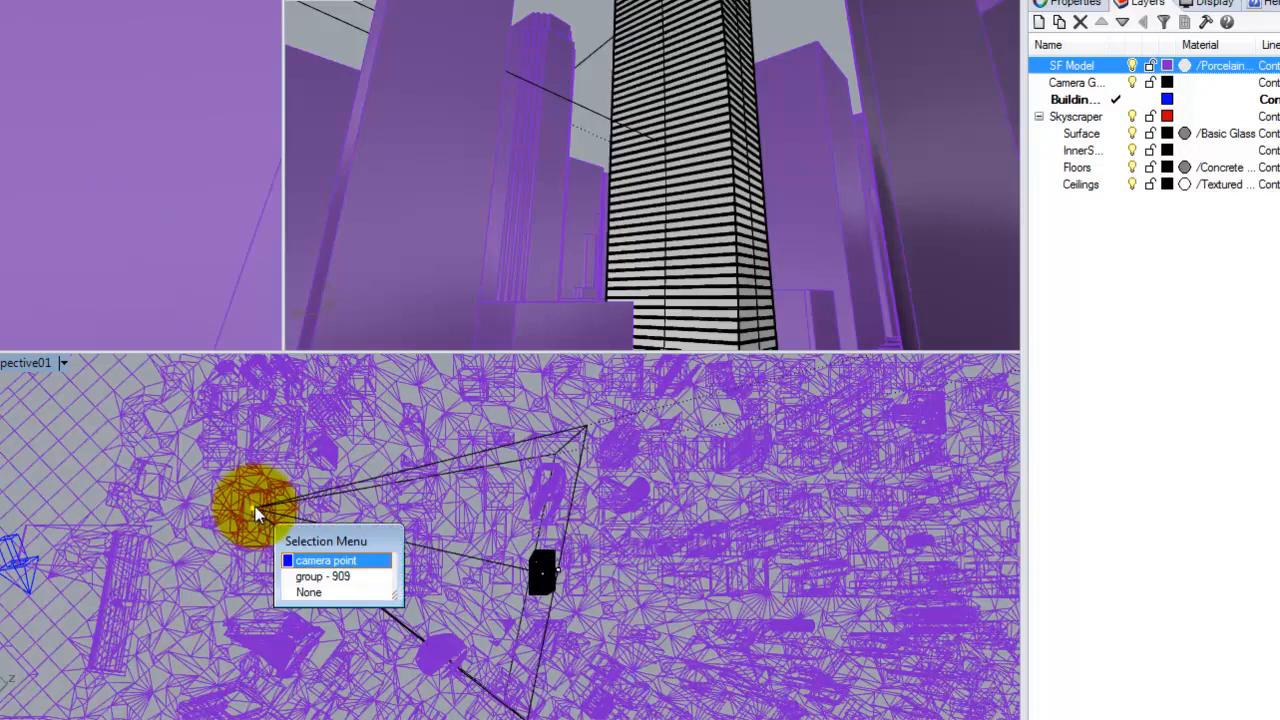
{"action": "left_click", "coordinate": [330, 562]}
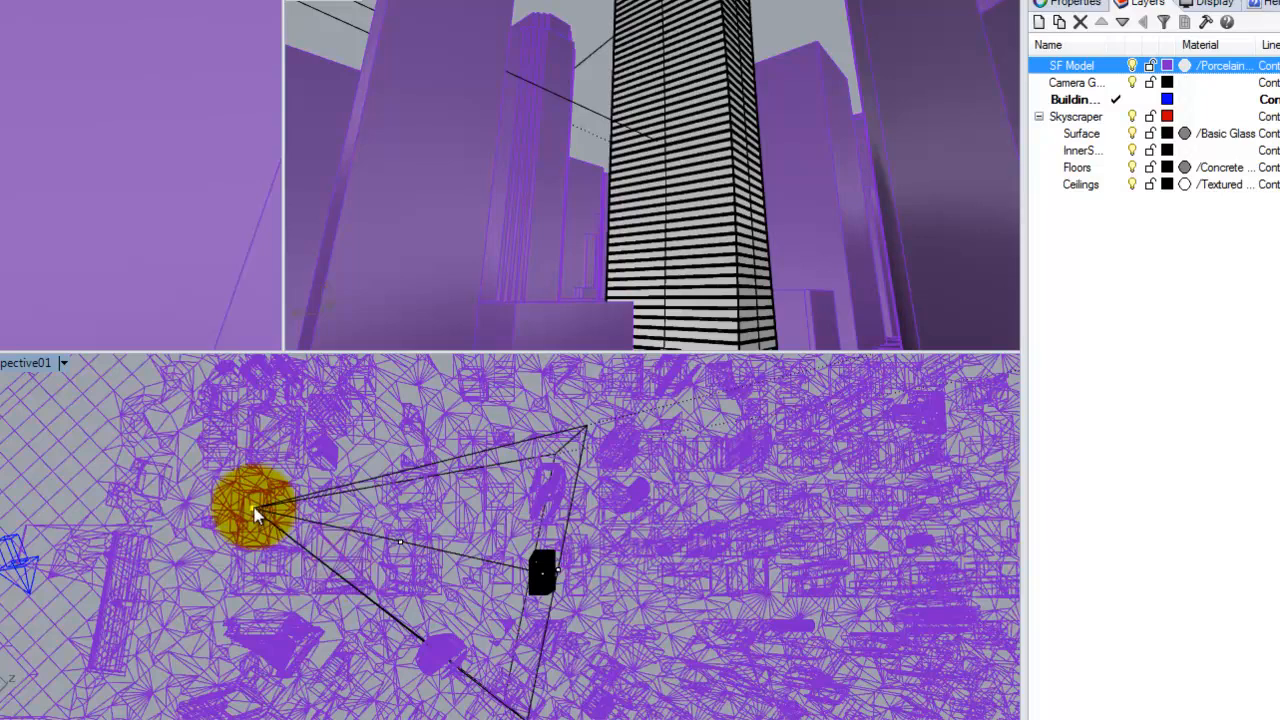
{"action": "left_click_drag", "start_coordinate": [253, 513], "coordinate": [441, 400]}
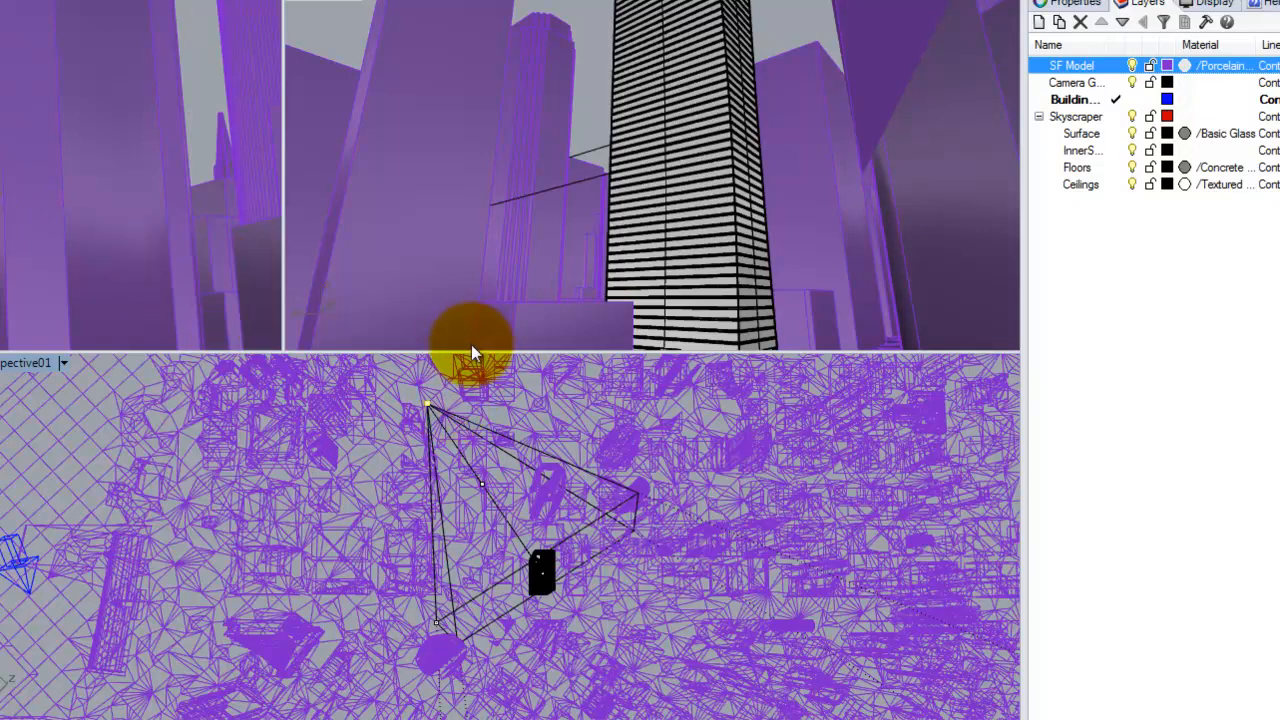
{"action": "left_click", "coordinate": [61, 361]}
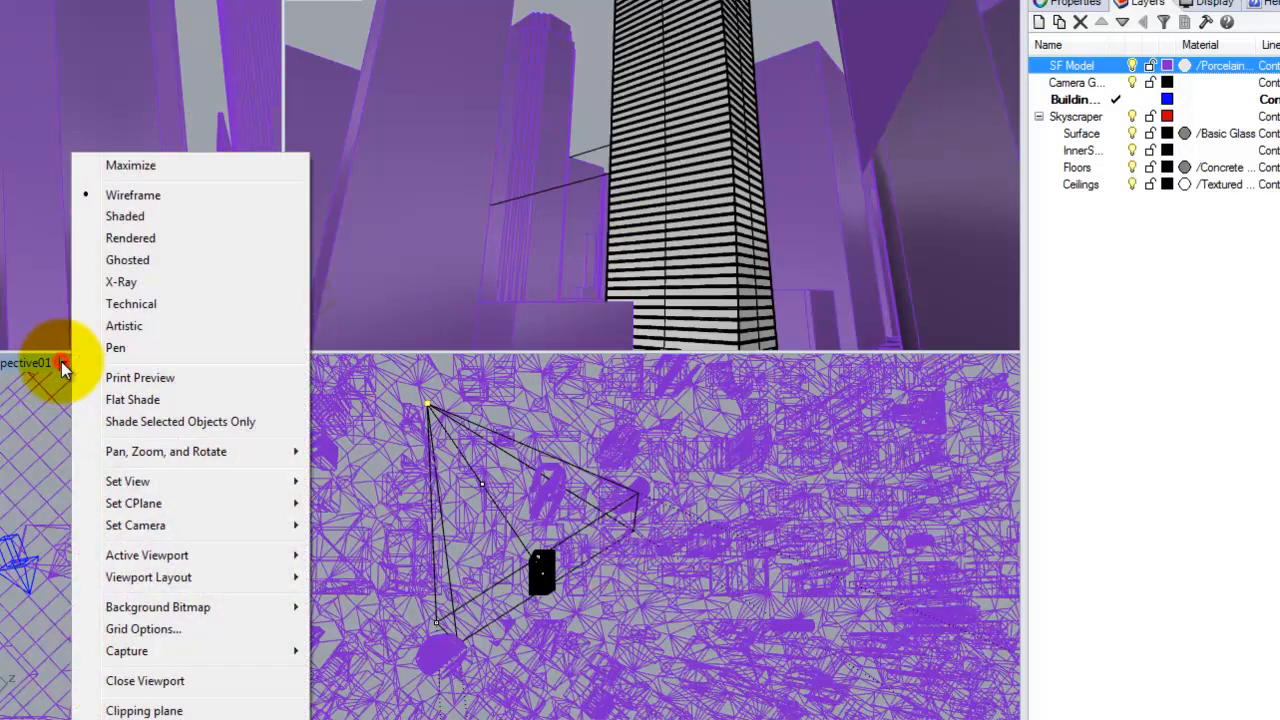
{"action": "left_click", "coordinate": [127, 215]}
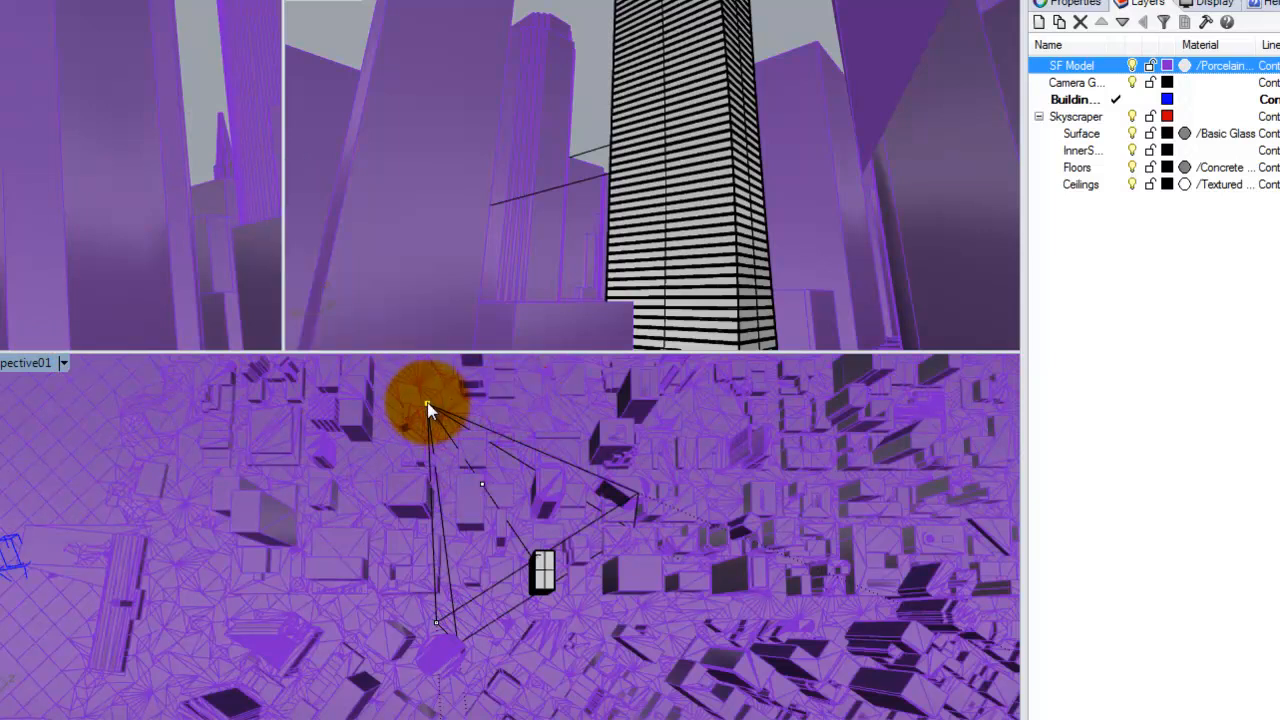
Shift the Perspective camera's location point along the city blocks onto a mesh vertex that faces the skyscraper more directly.
{"action": "left_click_drag", "start_coordinate": [427, 403], "coordinate": [514, 404]}
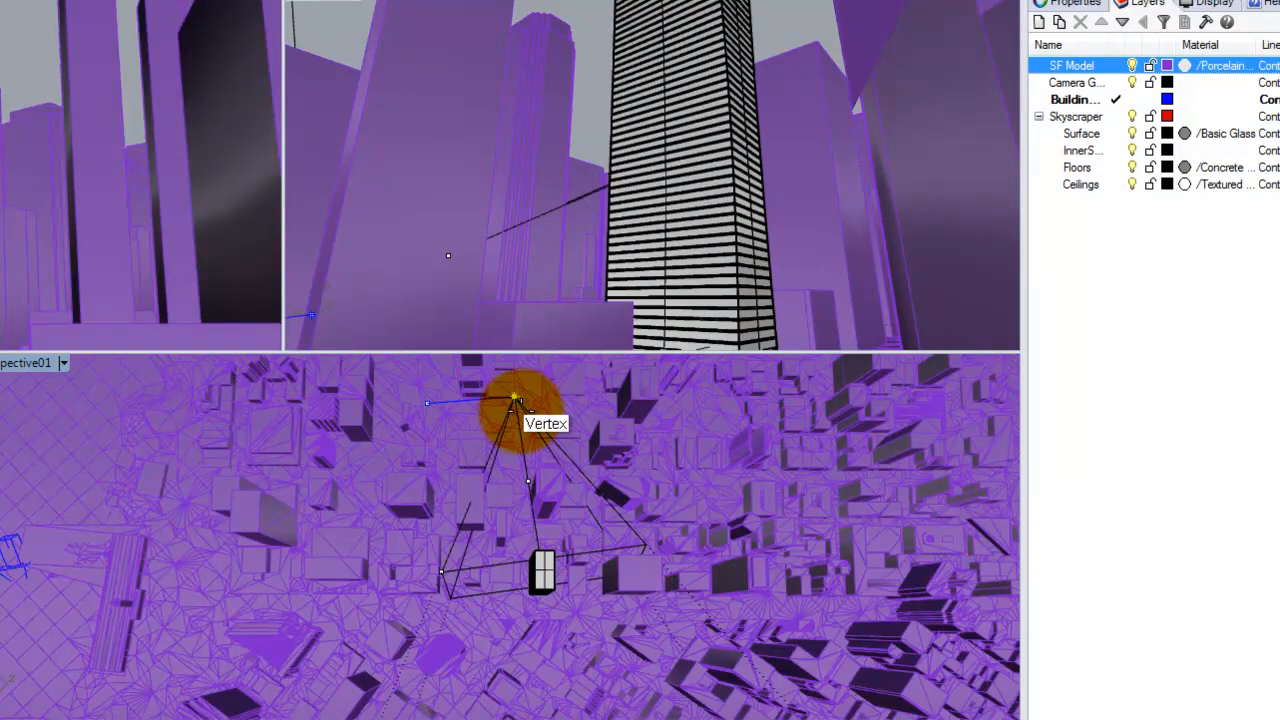
{"action": "left_click_drag", "start_coordinate": [514, 404], "coordinate": [514, 402]}
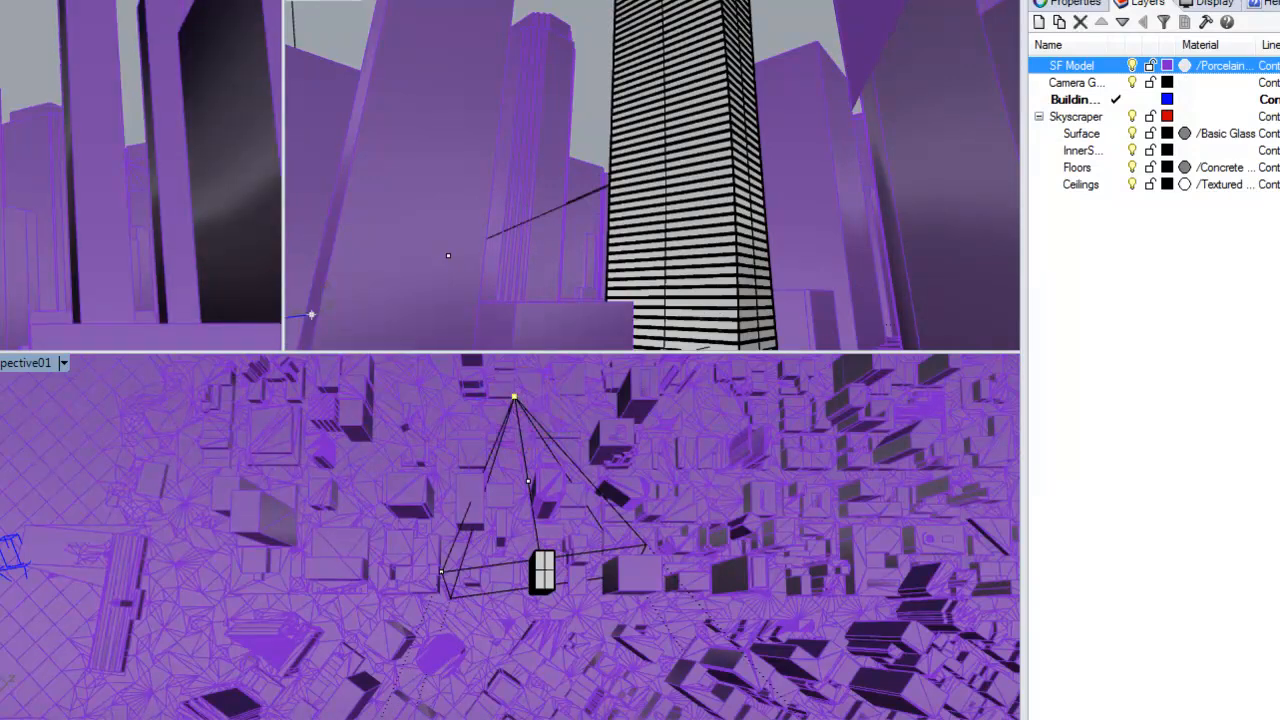
{"action": "left_click", "coordinate": [29, 318]}
{"action": "left_click", "coordinate": [449, 447]}
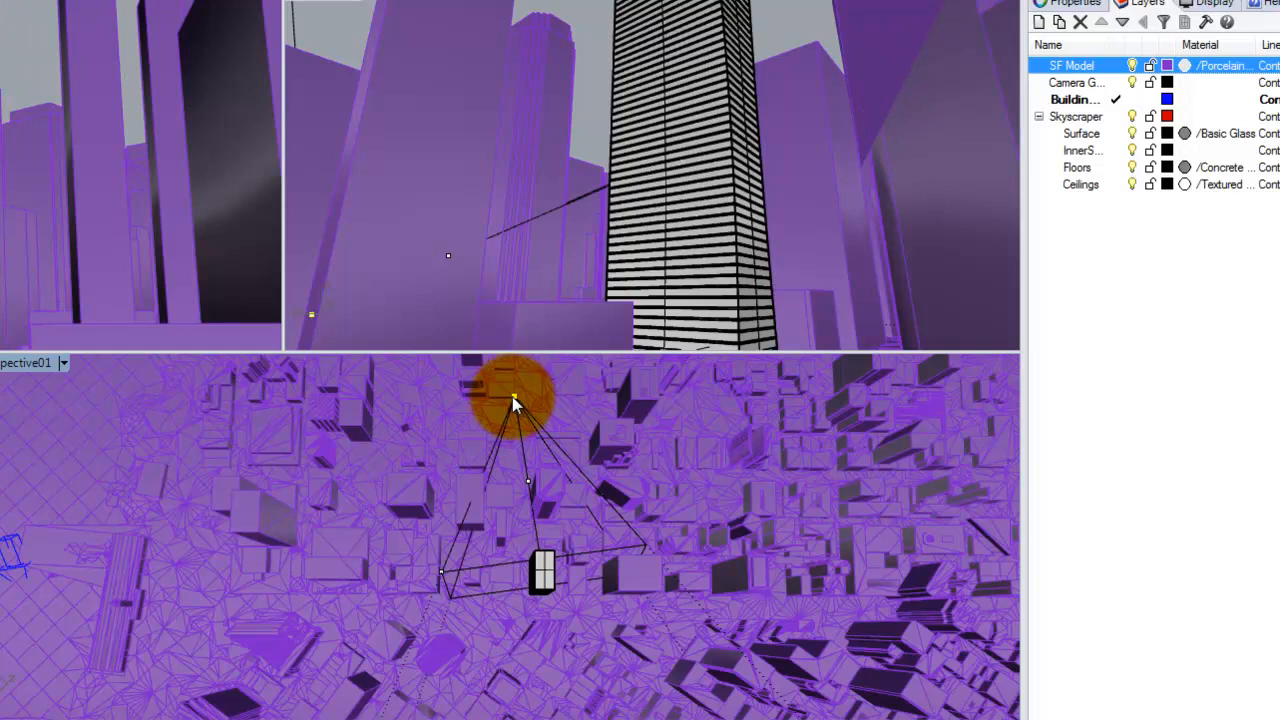
{"action": "left_click_drag", "start_coordinate": [512, 396], "coordinate": [492, 435]}
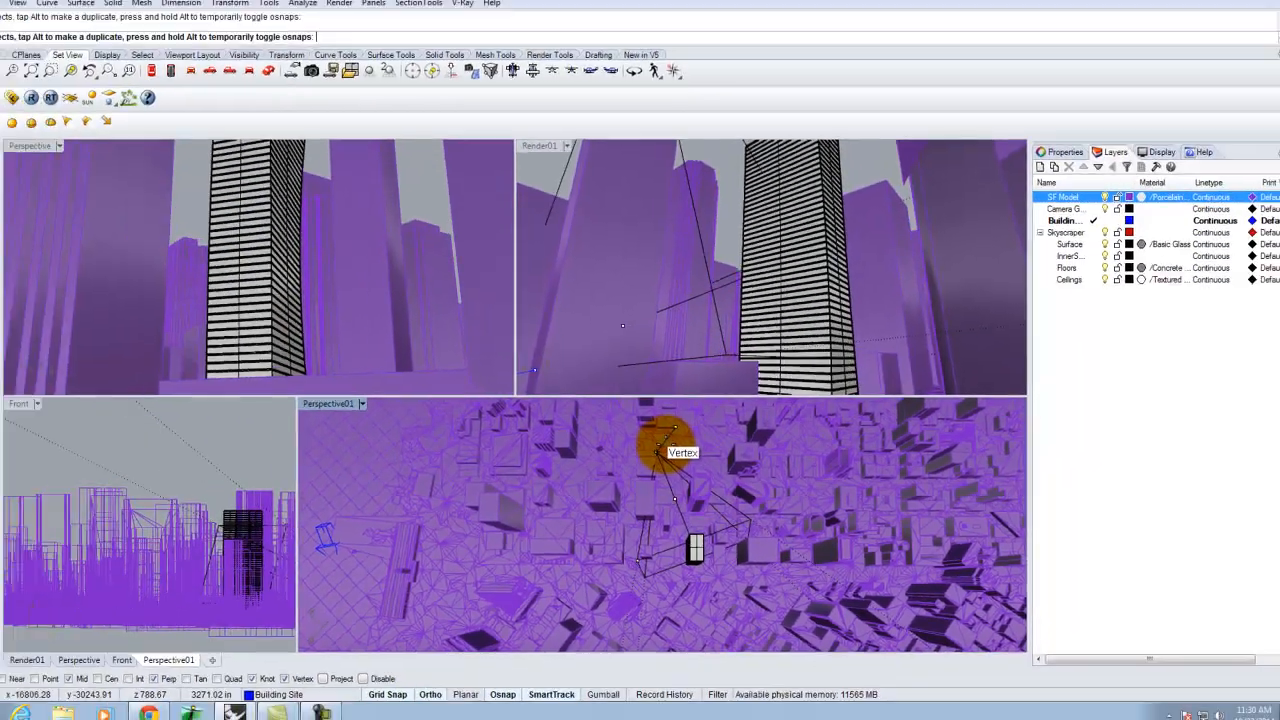
{"action": "left_click_drag", "start_coordinate": [656, 452], "coordinate": [675, 452]}
Snap the Perspective camera's location point to a ground mesh vertex in the open space between the buildings.
{"action": "scroll", "coordinate": [686, 452], "scroll_direction": "up", "scroll_amount": 3}
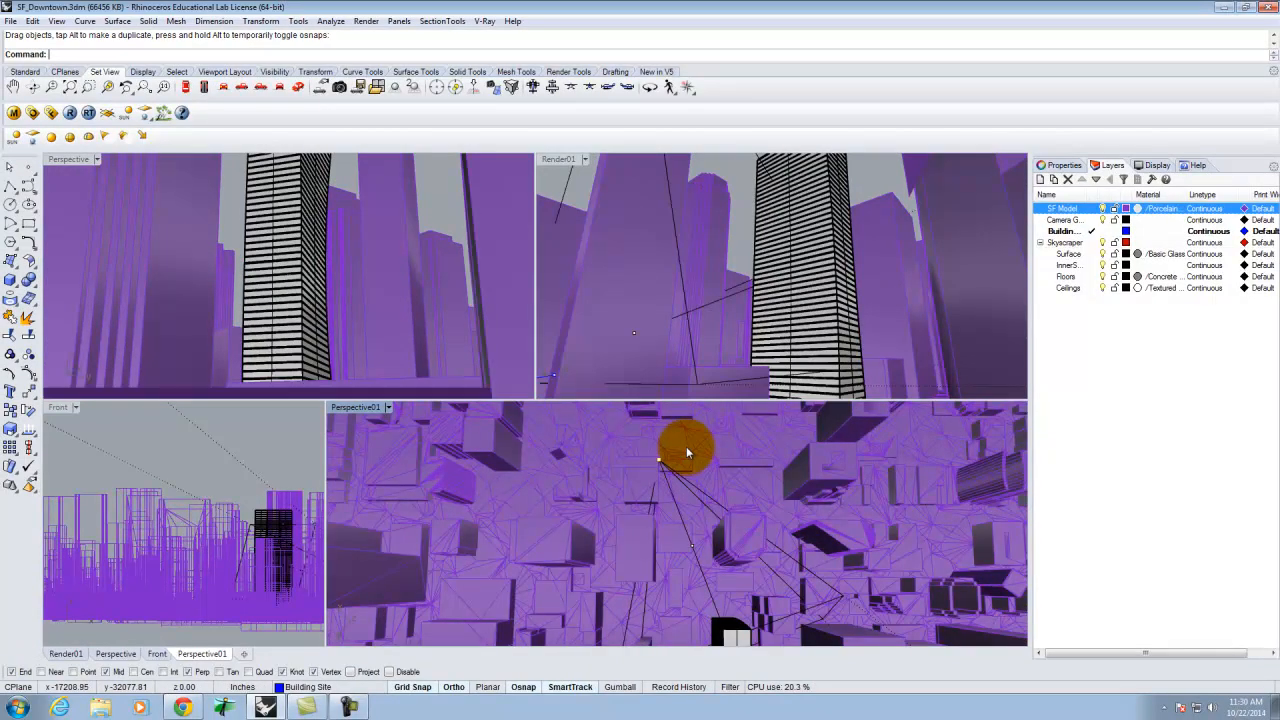
{"action": "scroll", "coordinate": [686, 452], "scroll_direction": "up", "scroll_amount": 2}
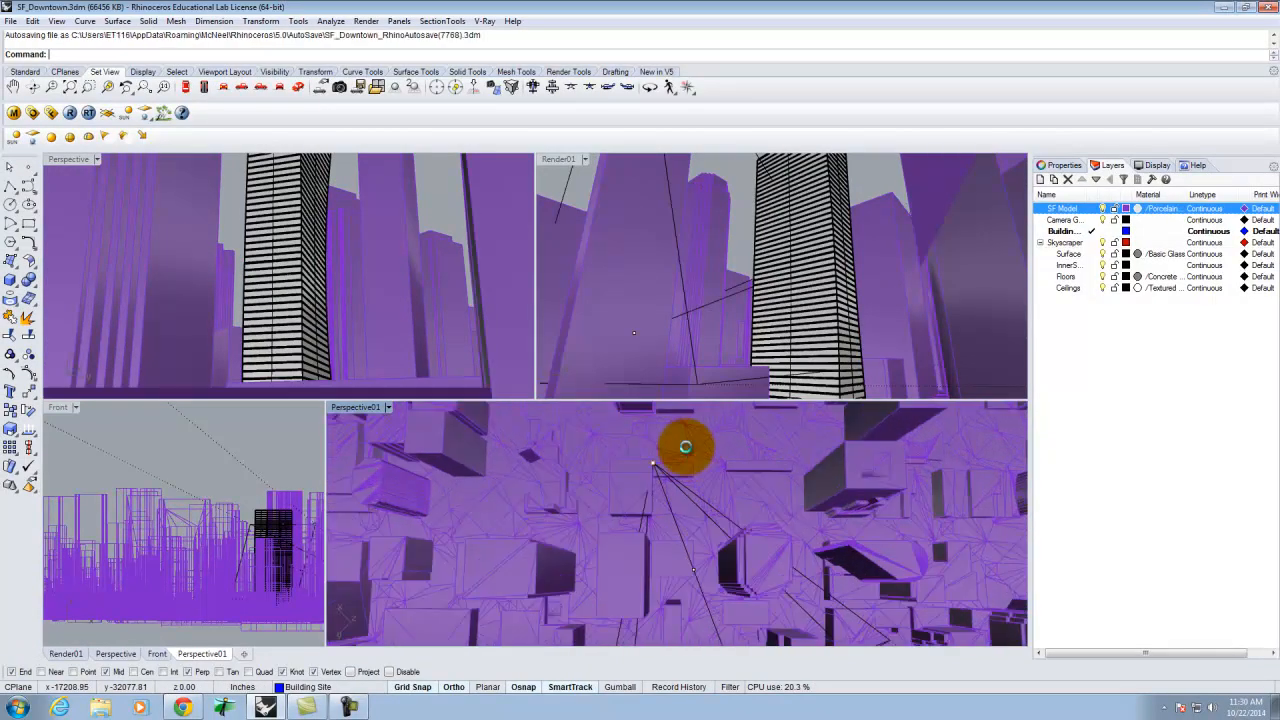
{"action": "scroll", "coordinate": [686, 450], "scroll_direction": "up", "scroll_amount": 2}
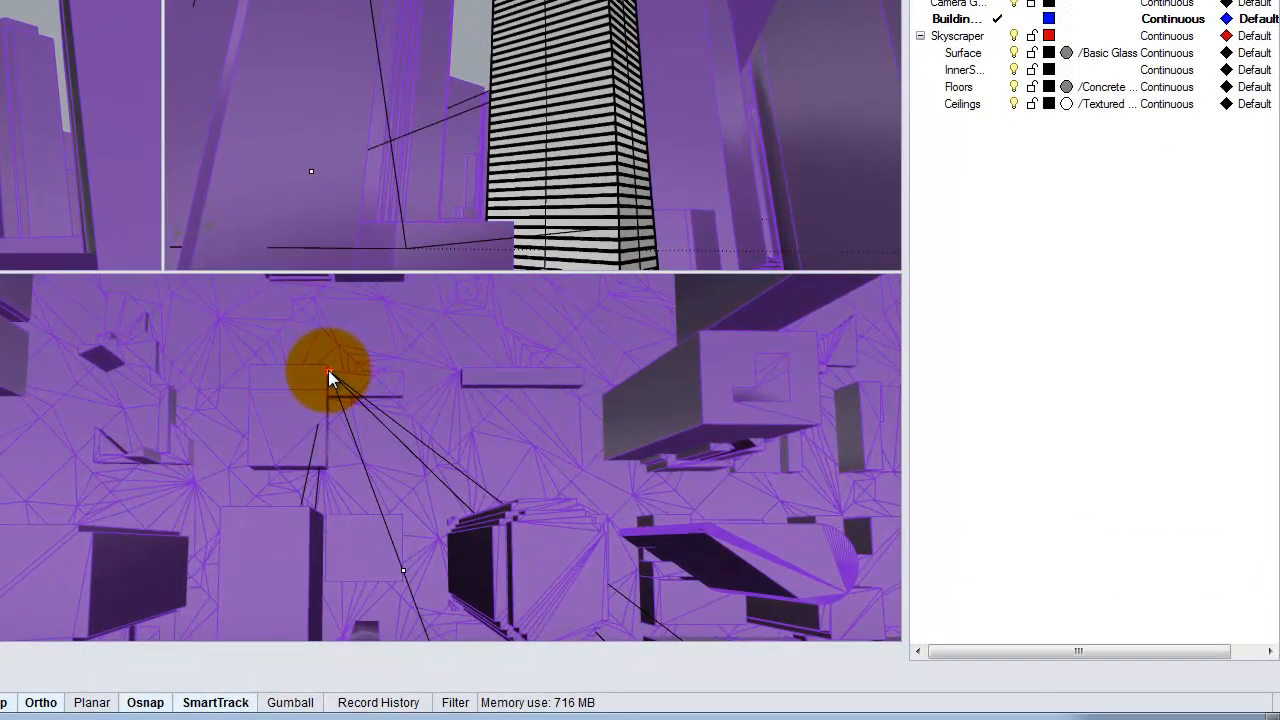
{"action": "left_click_drag", "start_coordinate": [380, 353], "coordinate": [420, 335]}
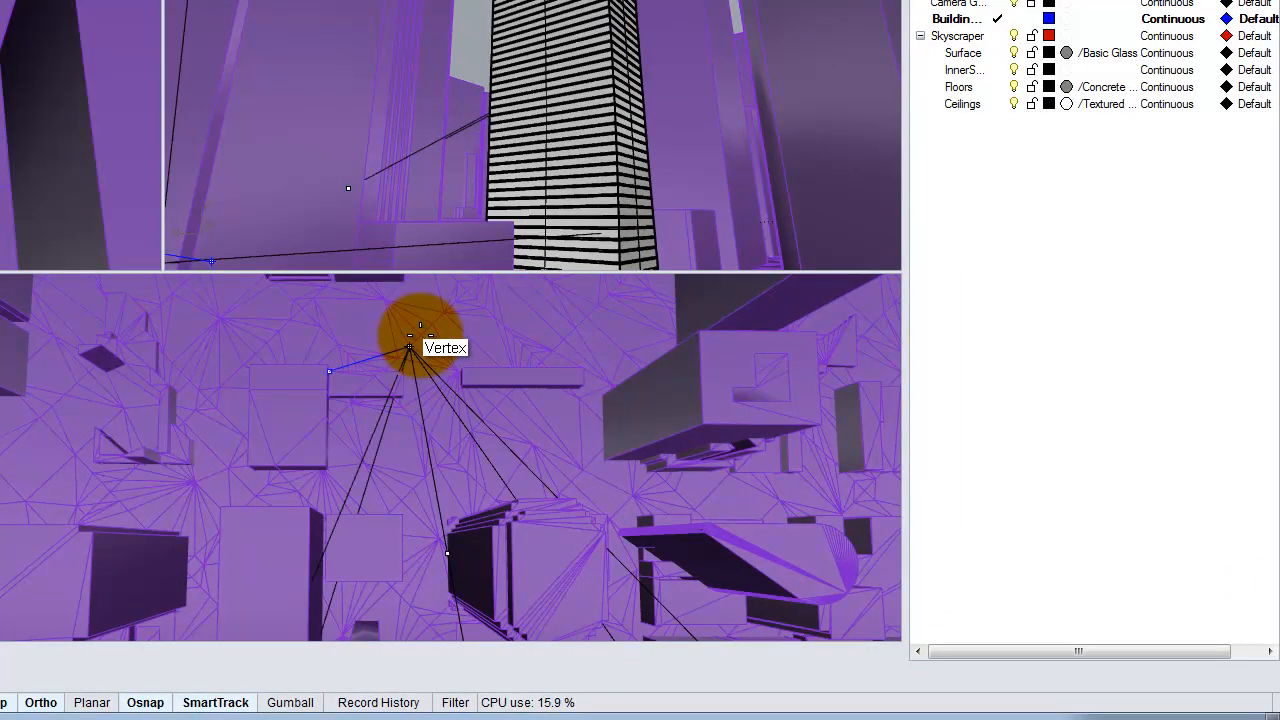
{"action": "left_click_drag", "start_coordinate": [409, 347], "coordinate": [409, 347]}
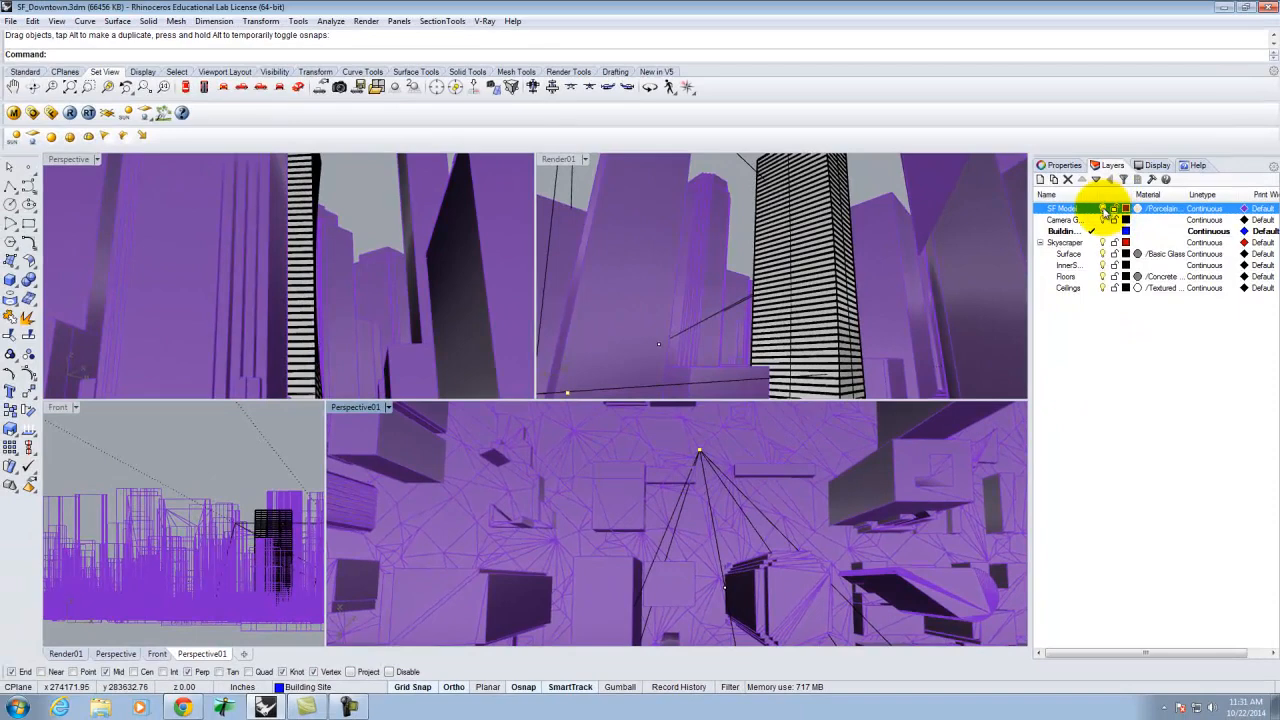
Raise the Perspective camera's location point vertically by 5'10" from its ground vertex using the Move command.
{"action": "left_click", "coordinate": [1102, 209]}
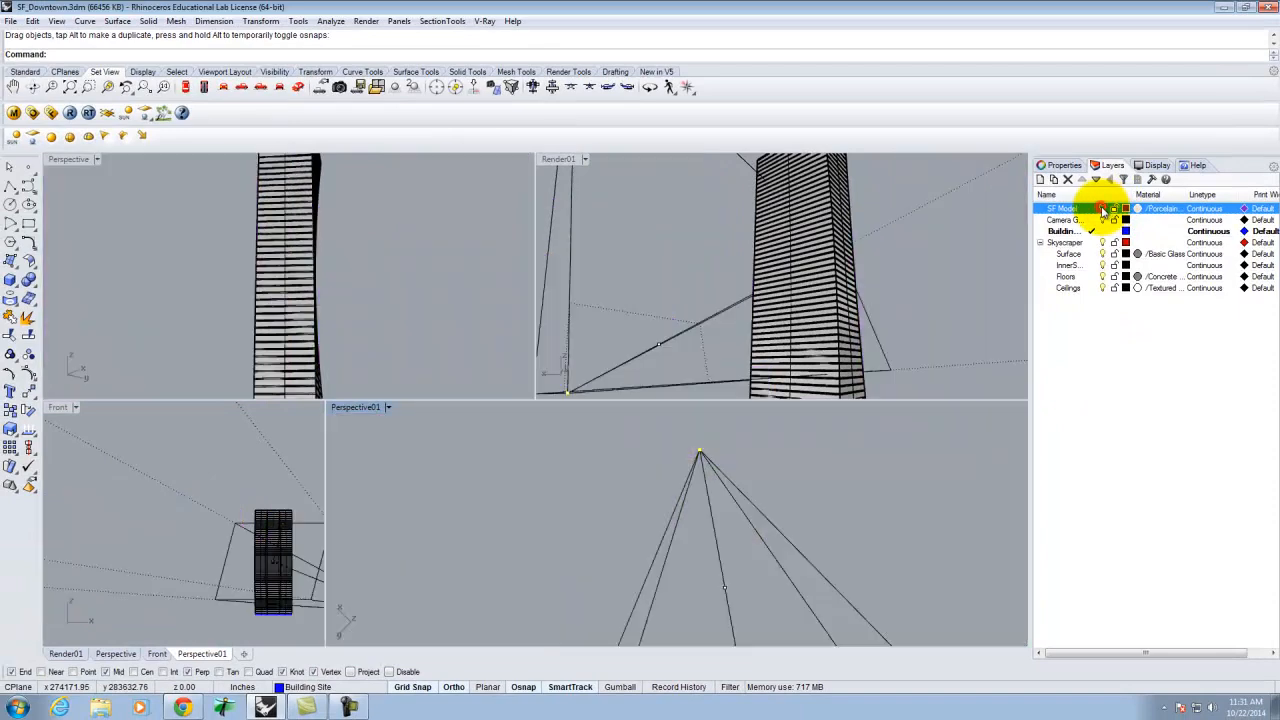
{"action": "right_click_drag", "start_coordinate": [680, 517], "coordinate": [586, 600]}
{"action": "left_click", "coordinate": [1102, 208]}
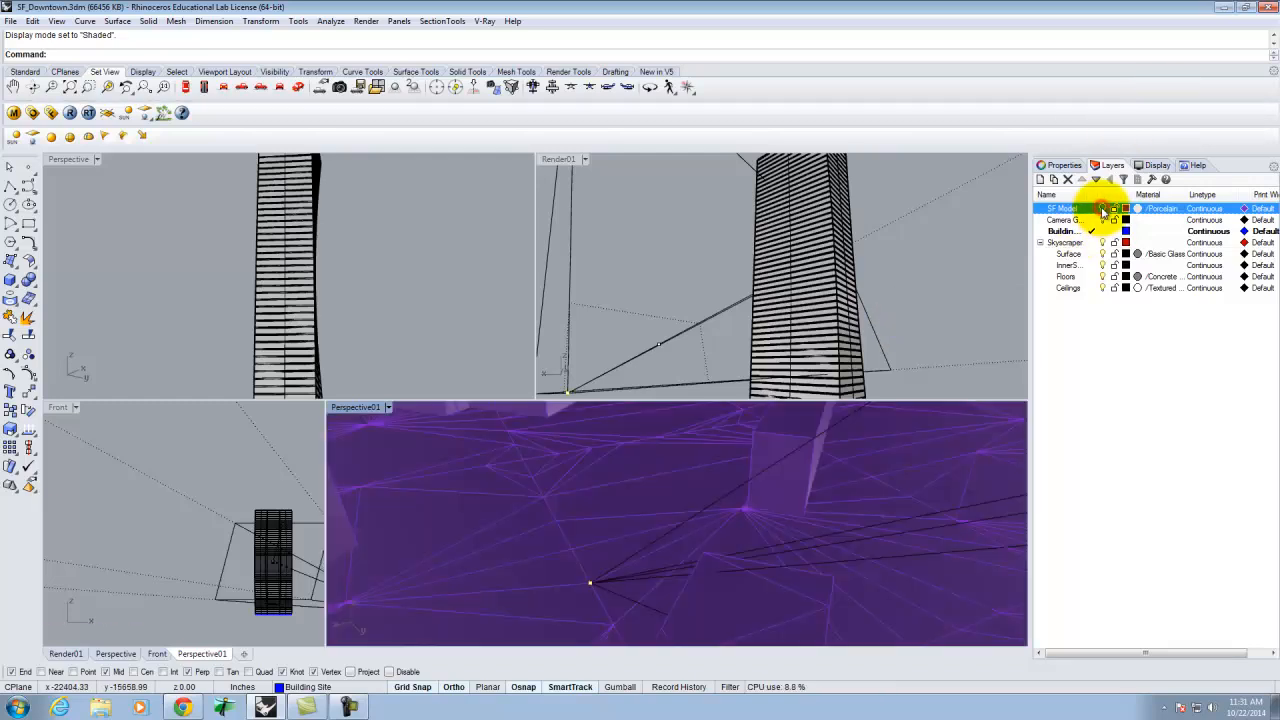
{"action": "left_click", "coordinate": [590, 588]}
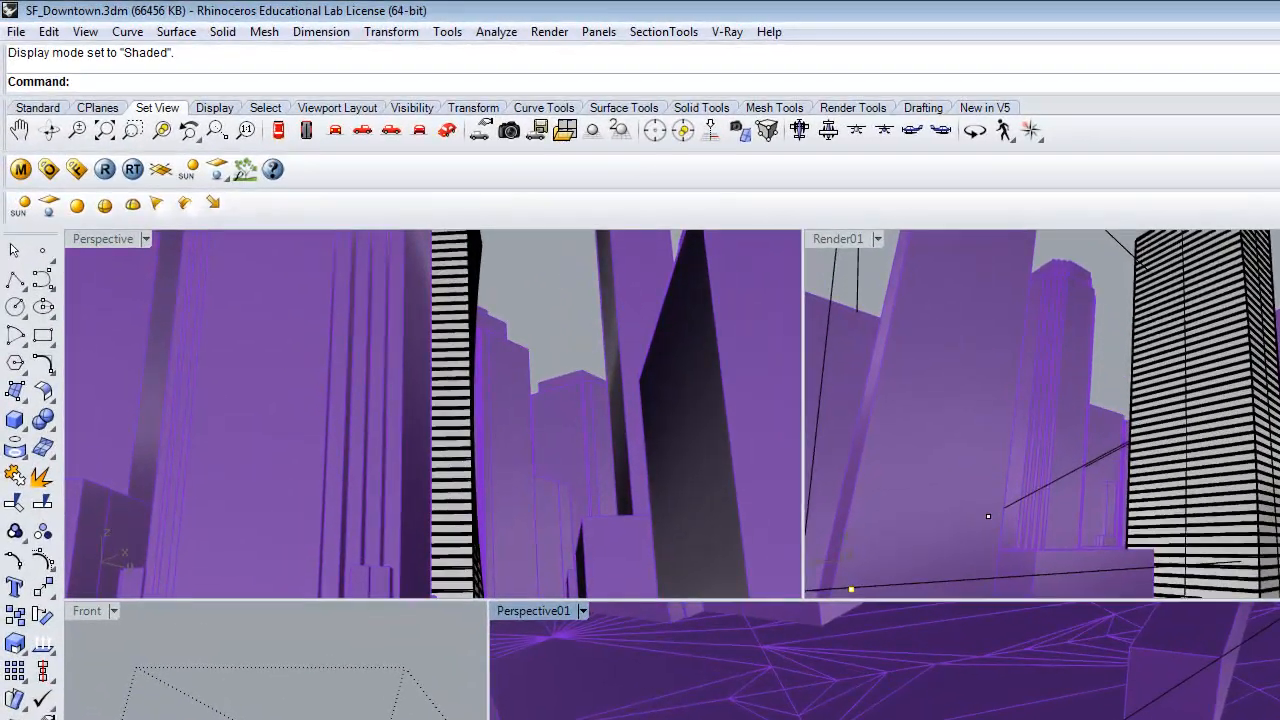
{"action": "type", "text": "Move"}
{"action": "key", "text": "Return"}
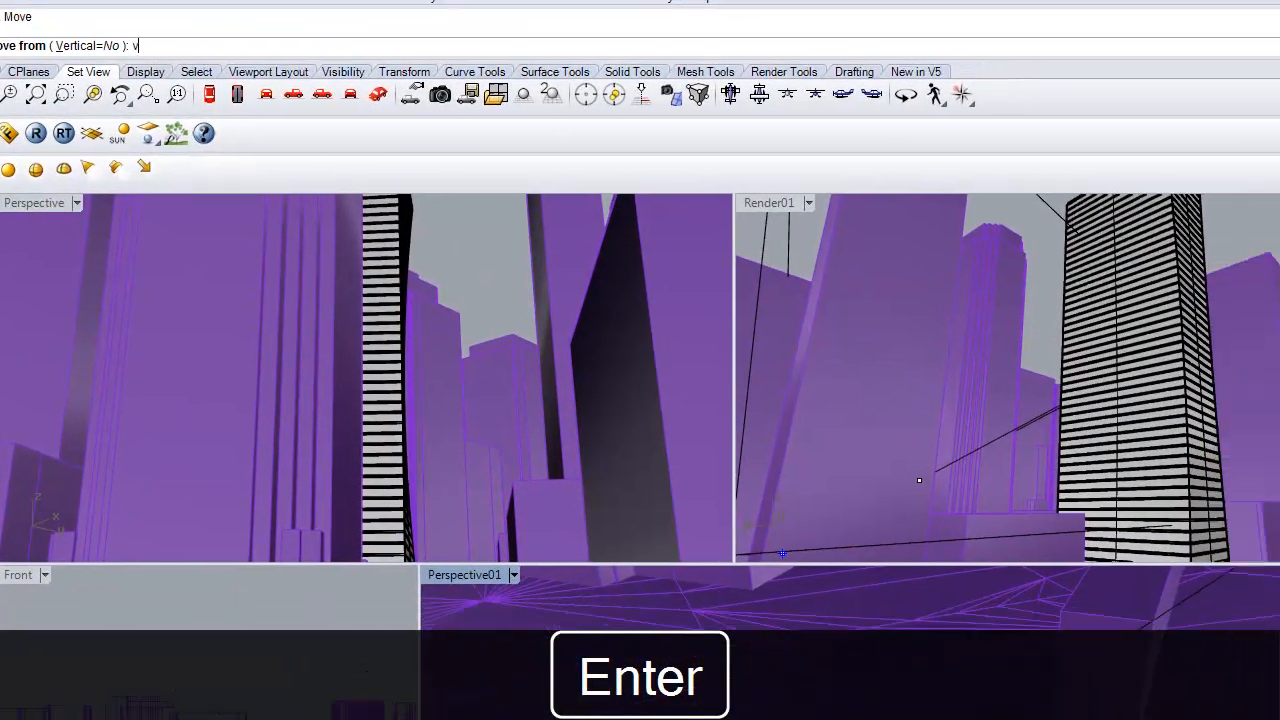
{"action": "left_click", "coordinate": [880, 719]}
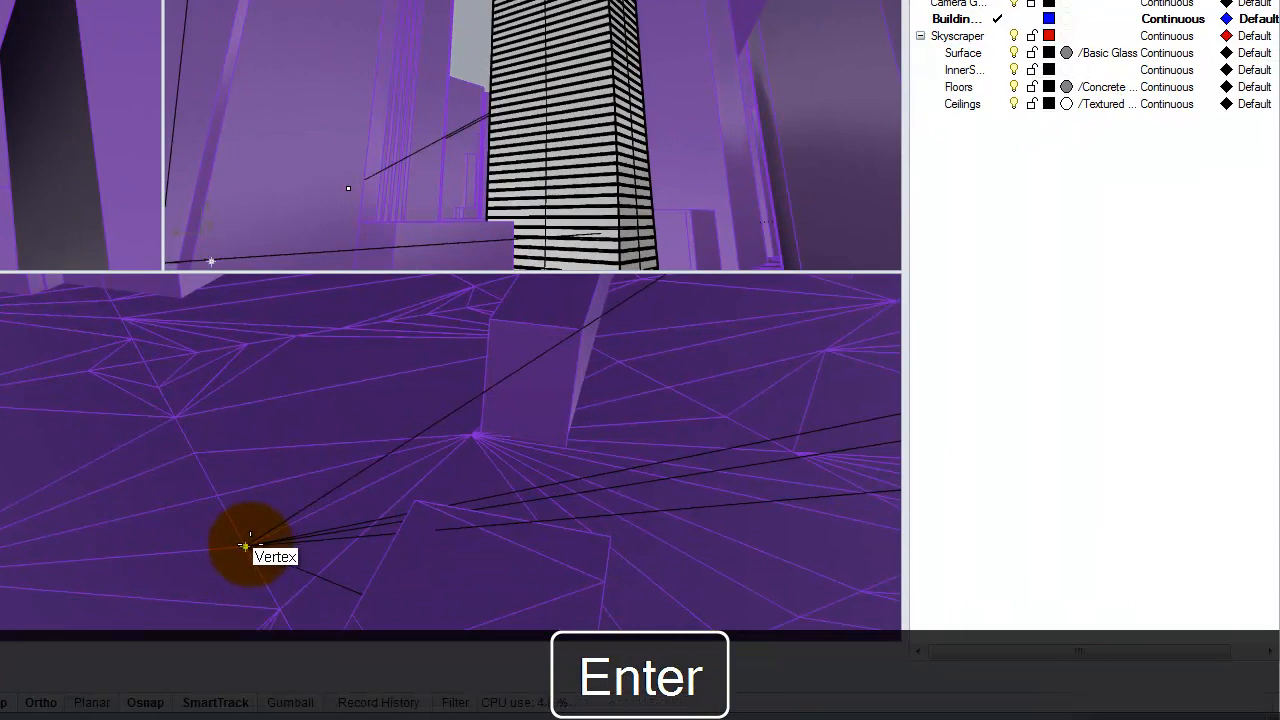
{"action": "left_click", "coordinate": [247, 545]}
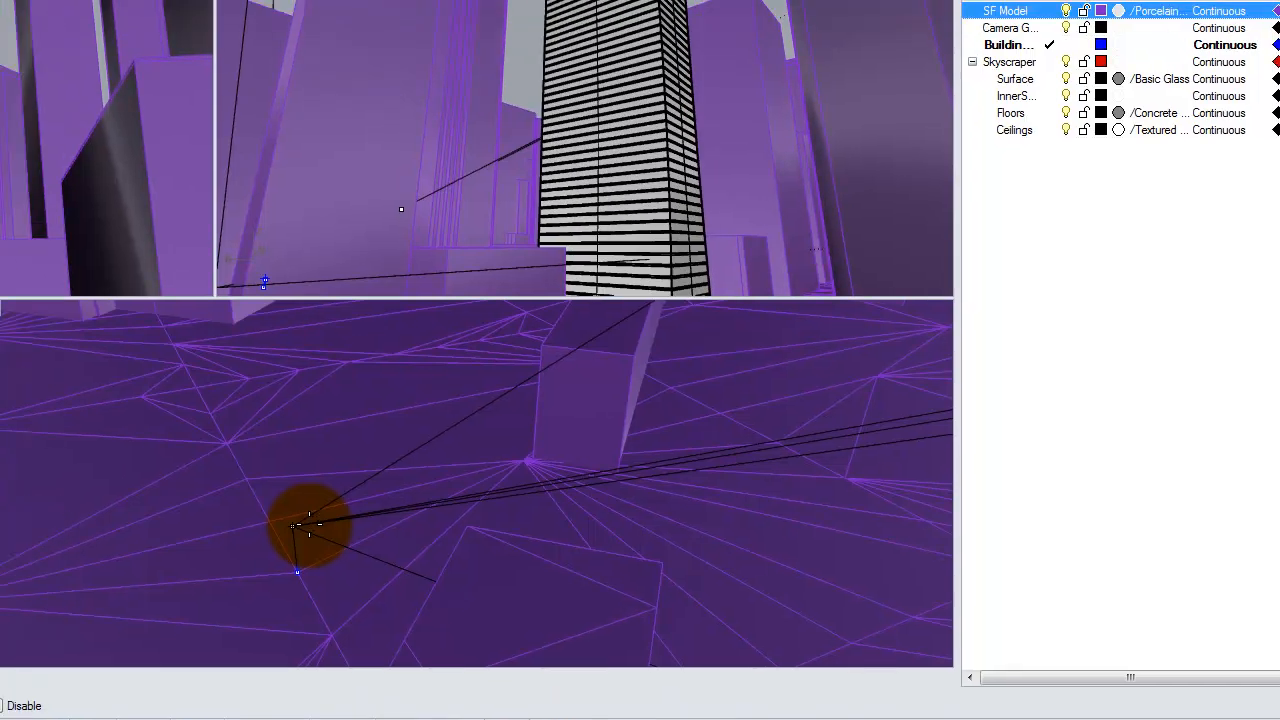
{"action": "type", "text": "5"}
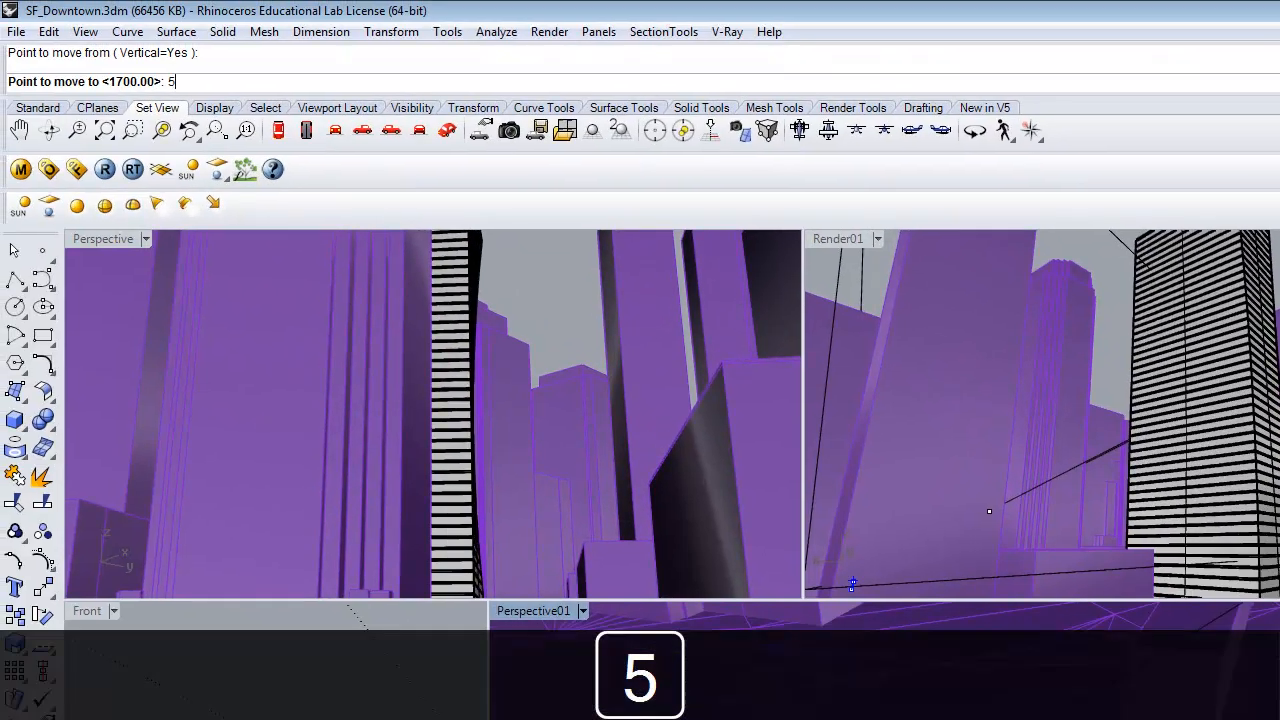
{"action": "type", "text": "'10\""}
{"action": "key", "text": "Return"}
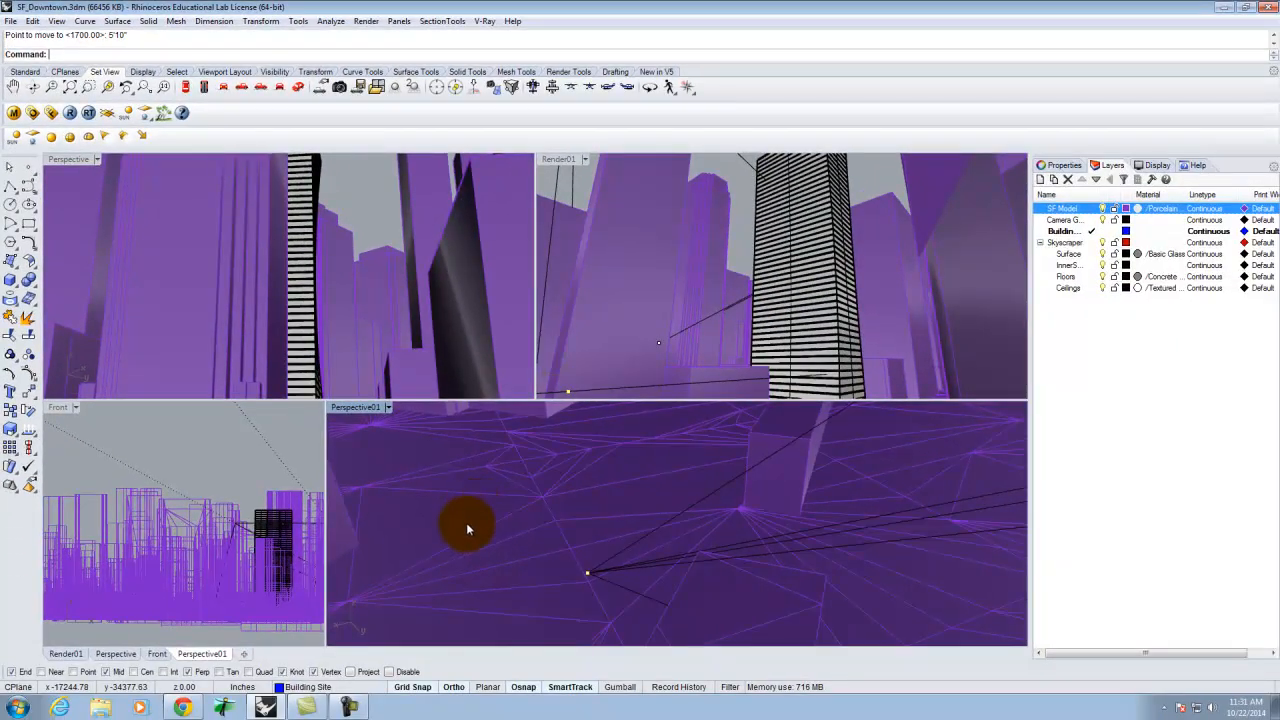
Widen the Perspective camera's view cone by its corner point to a lens length of about 42.
{"action": "scroll", "coordinate": [464, 527], "scroll_direction": "down", "scroll_amount": 5}
{"action": "scroll", "coordinate": [464, 525], "scroll_direction": "up", "scroll_amount": 8}
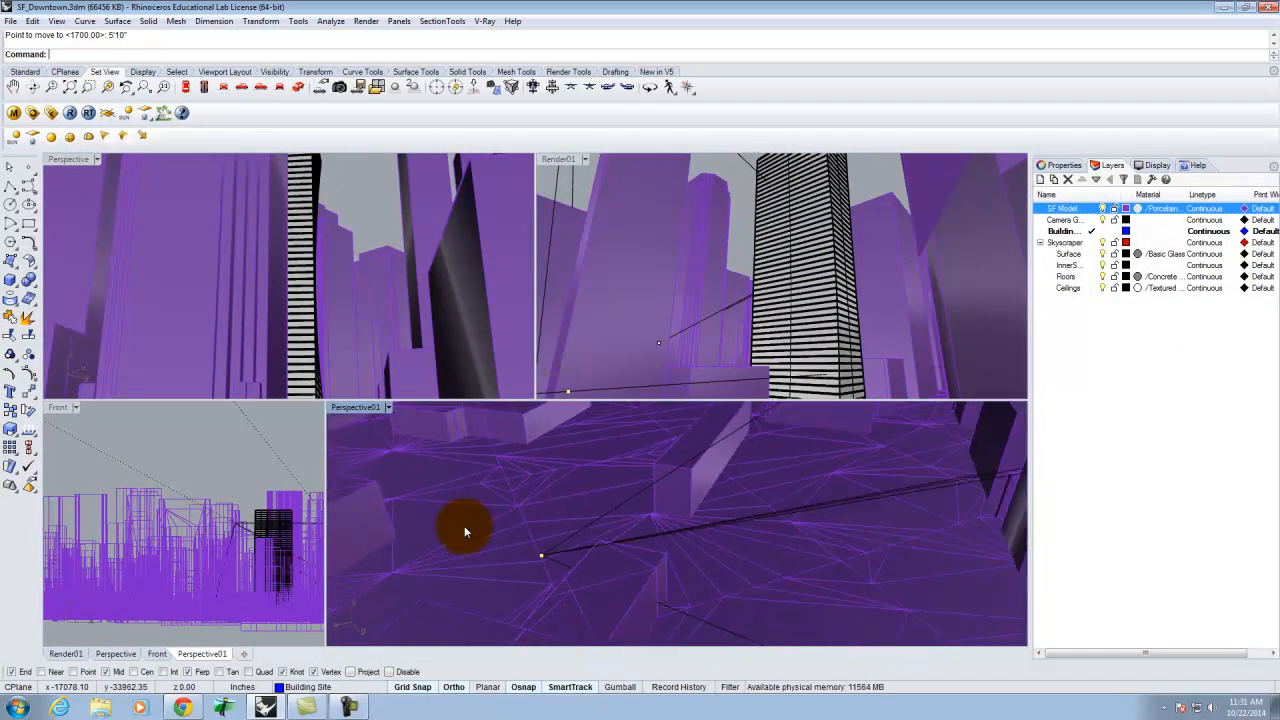
{"action": "scroll", "coordinate": [464, 527], "scroll_direction": "down", "scroll_amount": 6}
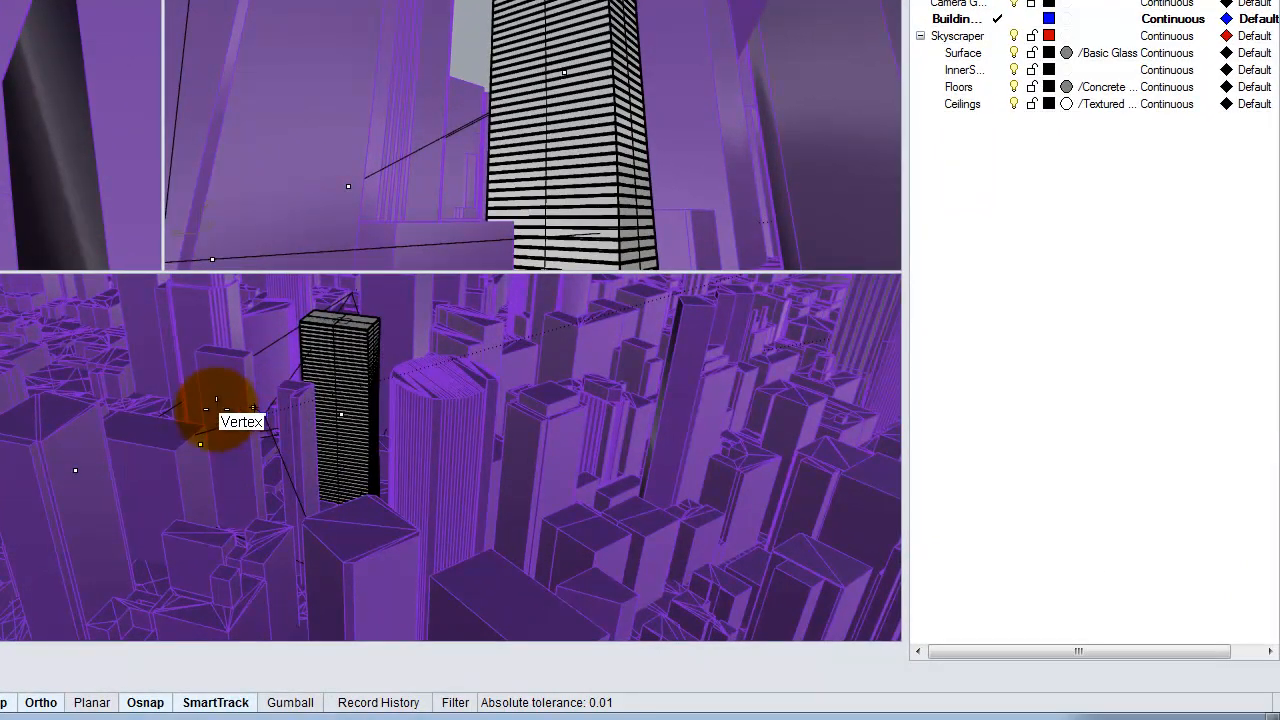
{"action": "left_click_drag", "start_coordinate": [216, 409], "coordinate": [256, 425]}
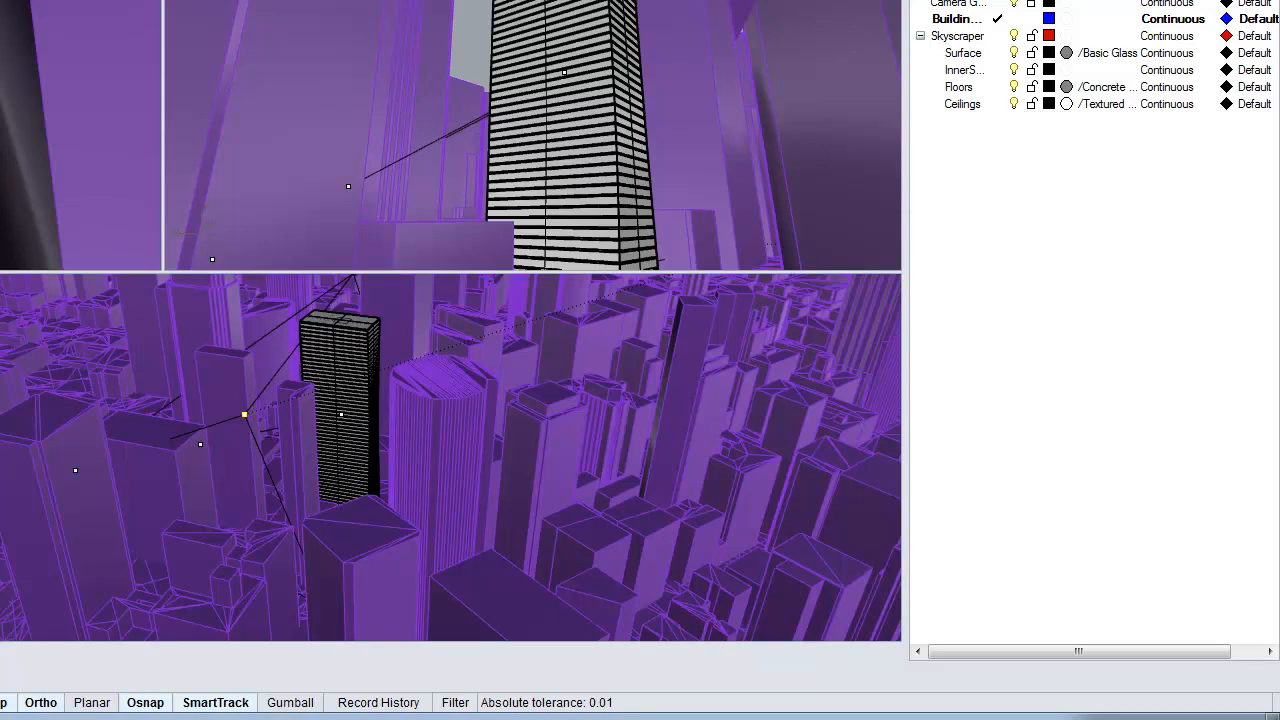
Set the Perspective viewport's camera lens length to 28.
{"action": "left_click", "coordinate": [940, 2]}
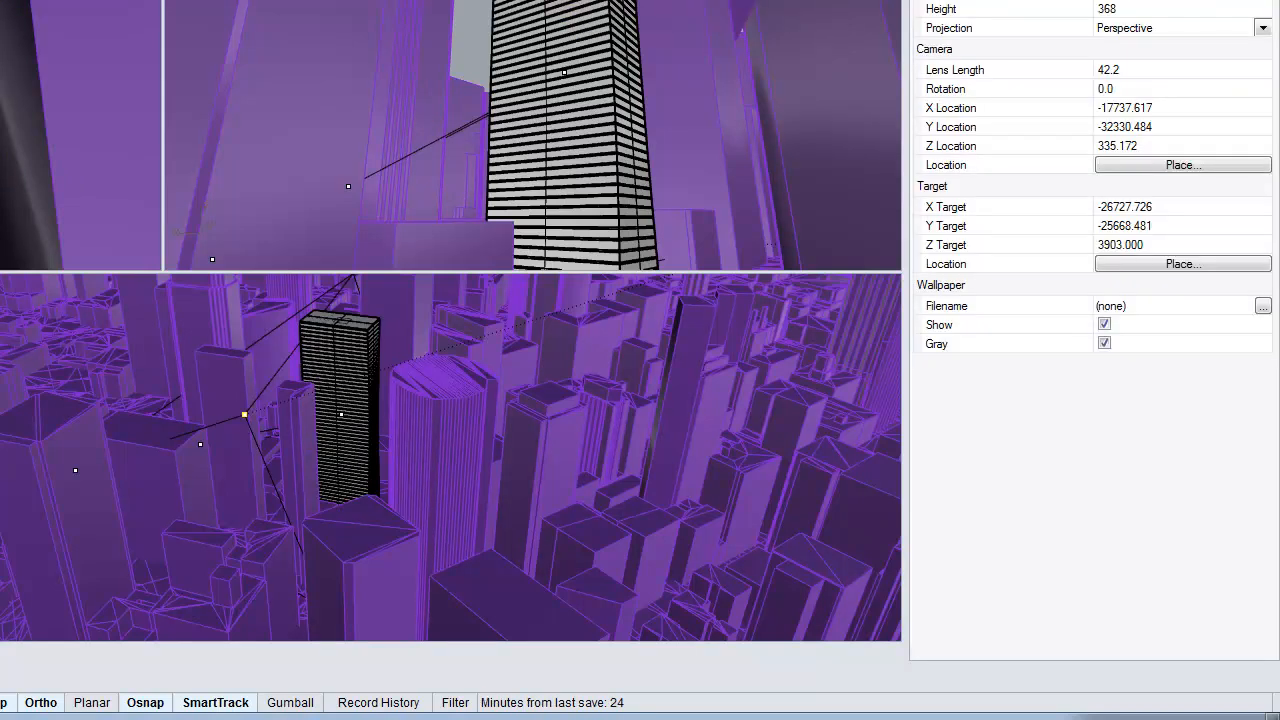
{"action": "left_click", "coordinate": [1110, 70]}
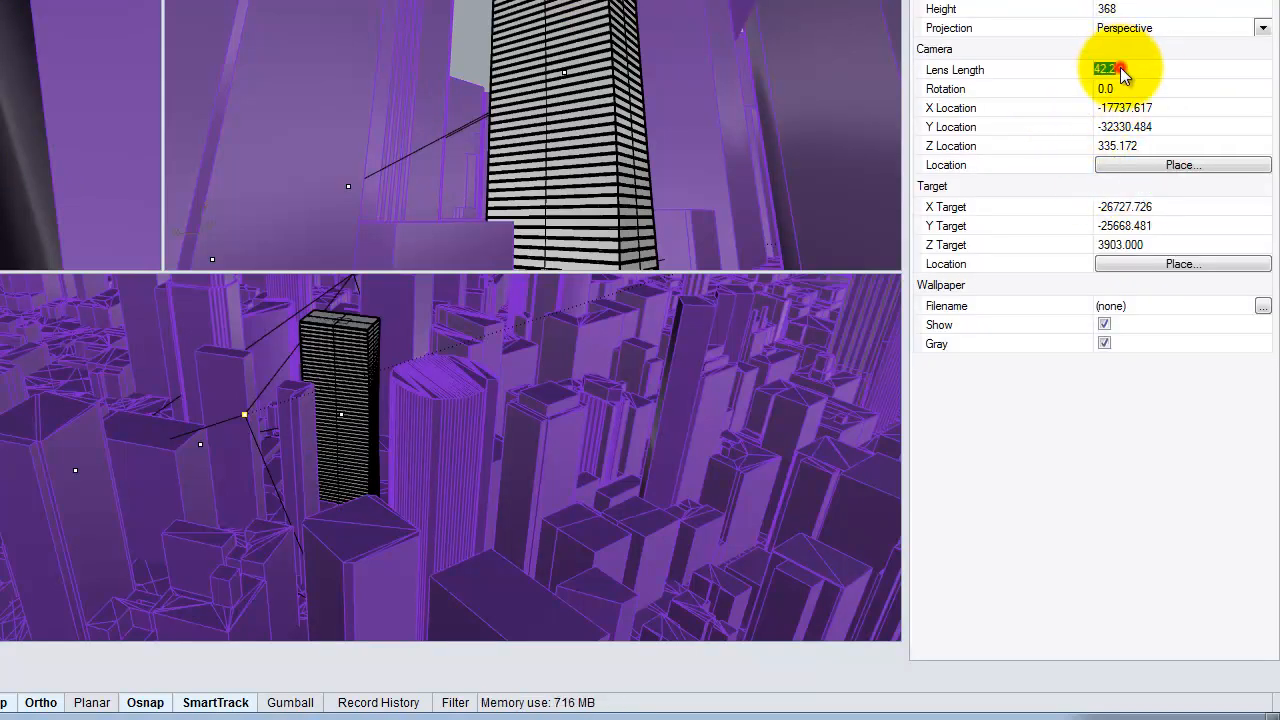
{"action": "type", "text": "28"}
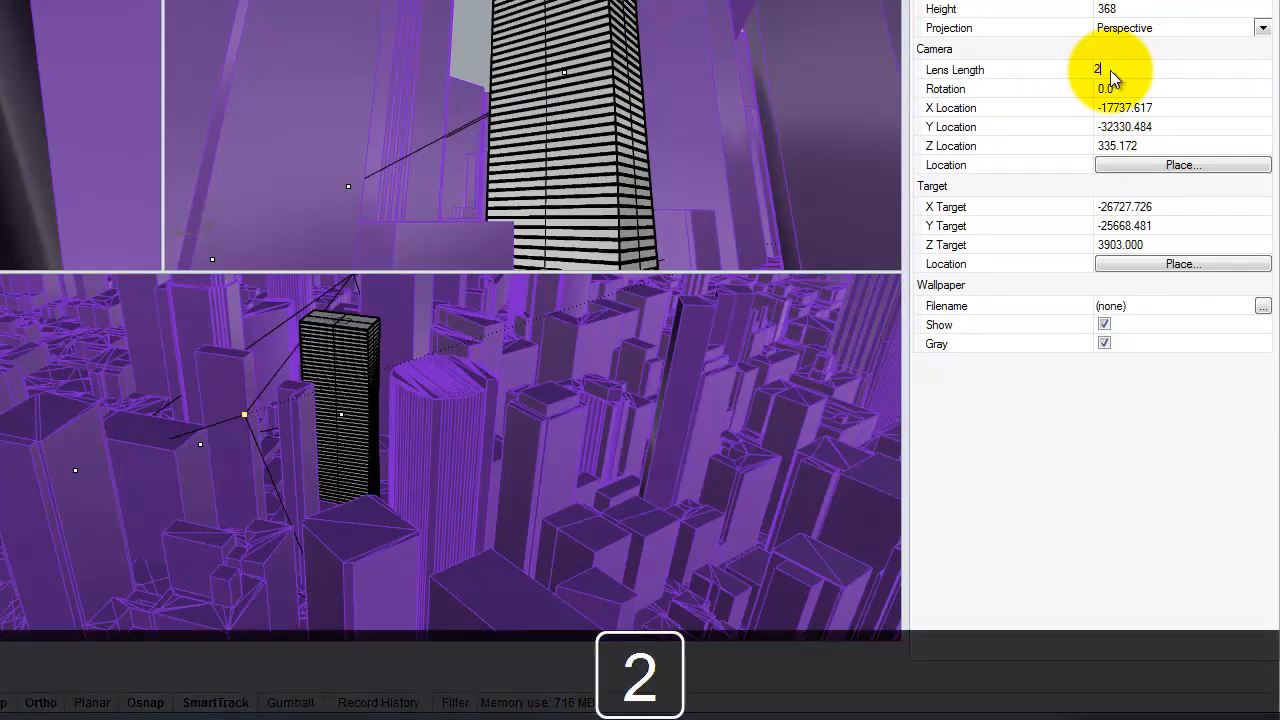
{"action": "key", "text": "Tab"}
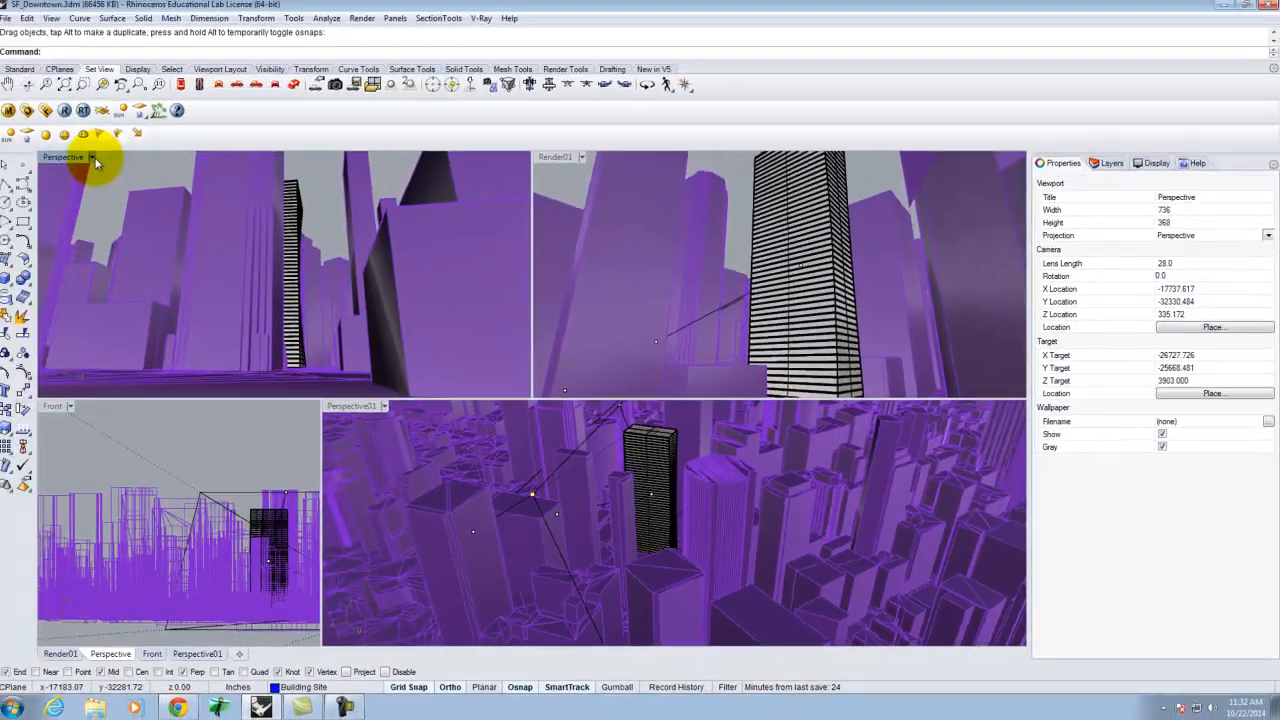
Maximize the Perspective viewport and save its current camera view as a named view called Render02.
{"action": "left_click", "coordinate": [98, 161]}
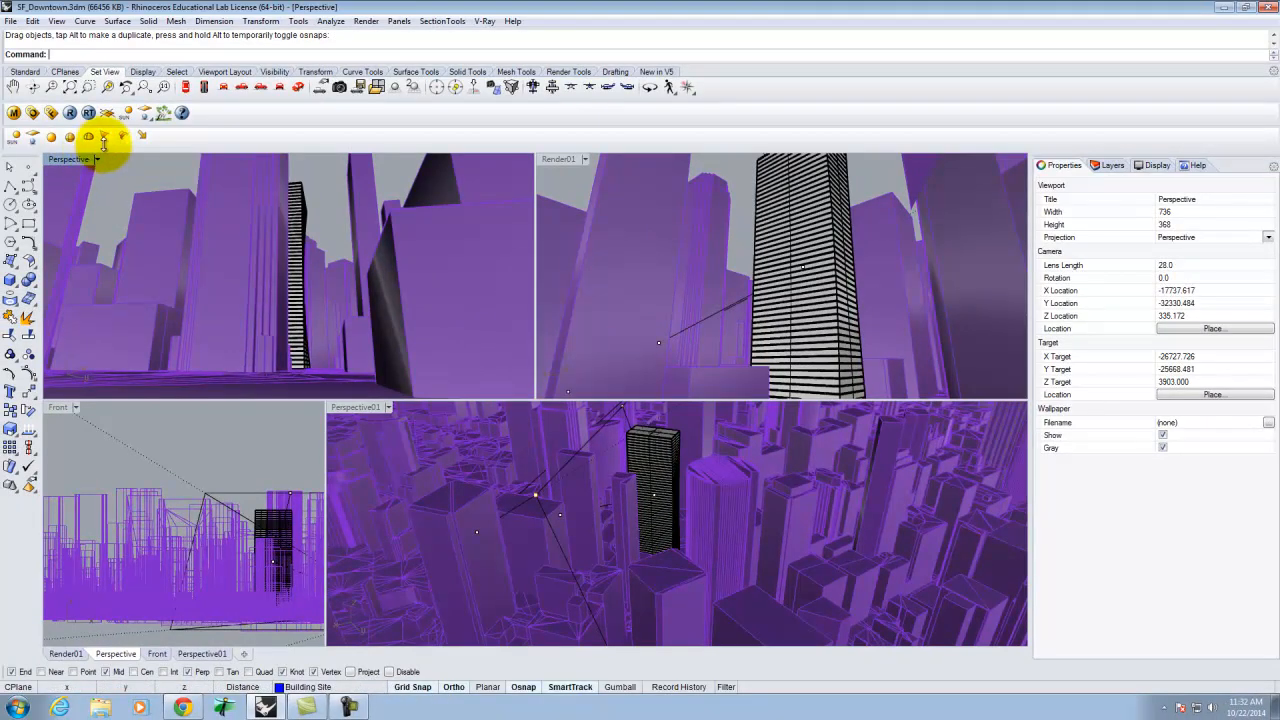
{"action": "key", "text": "ctrl+m"}
{"action": "left_click", "coordinate": [97, 161]}
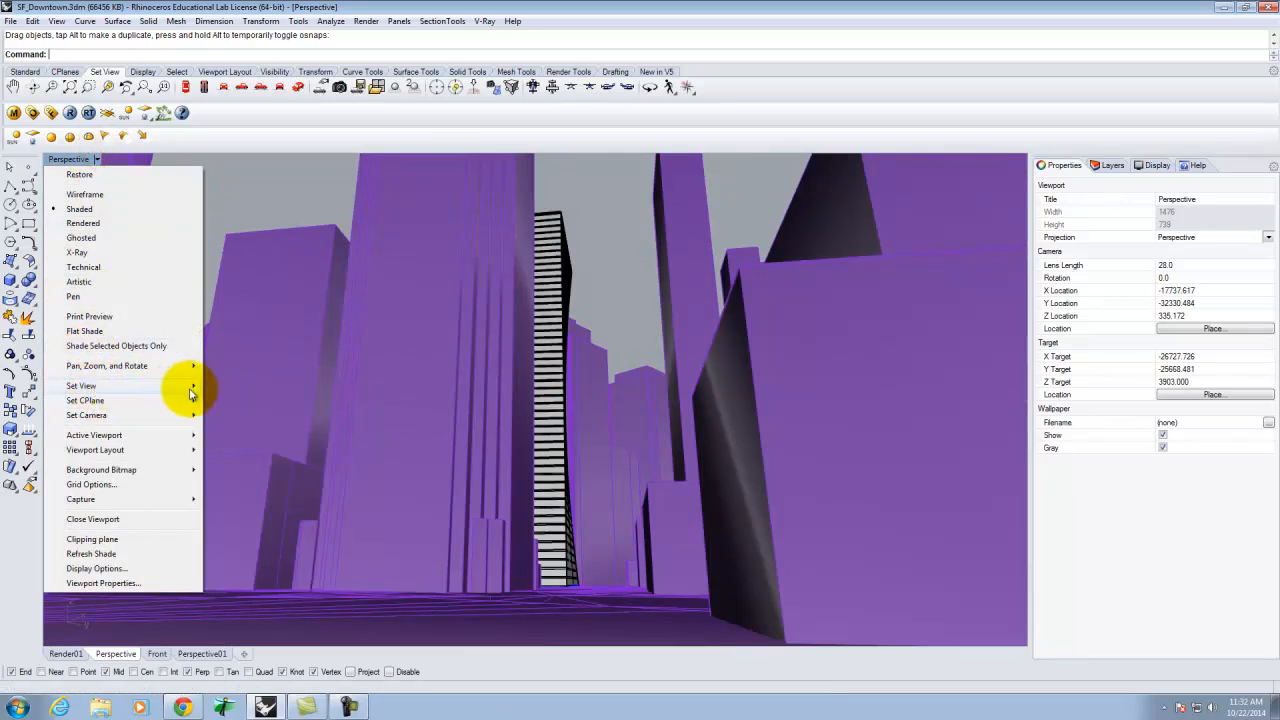
{"action": "mouse_move", "coordinate": [192, 388]}
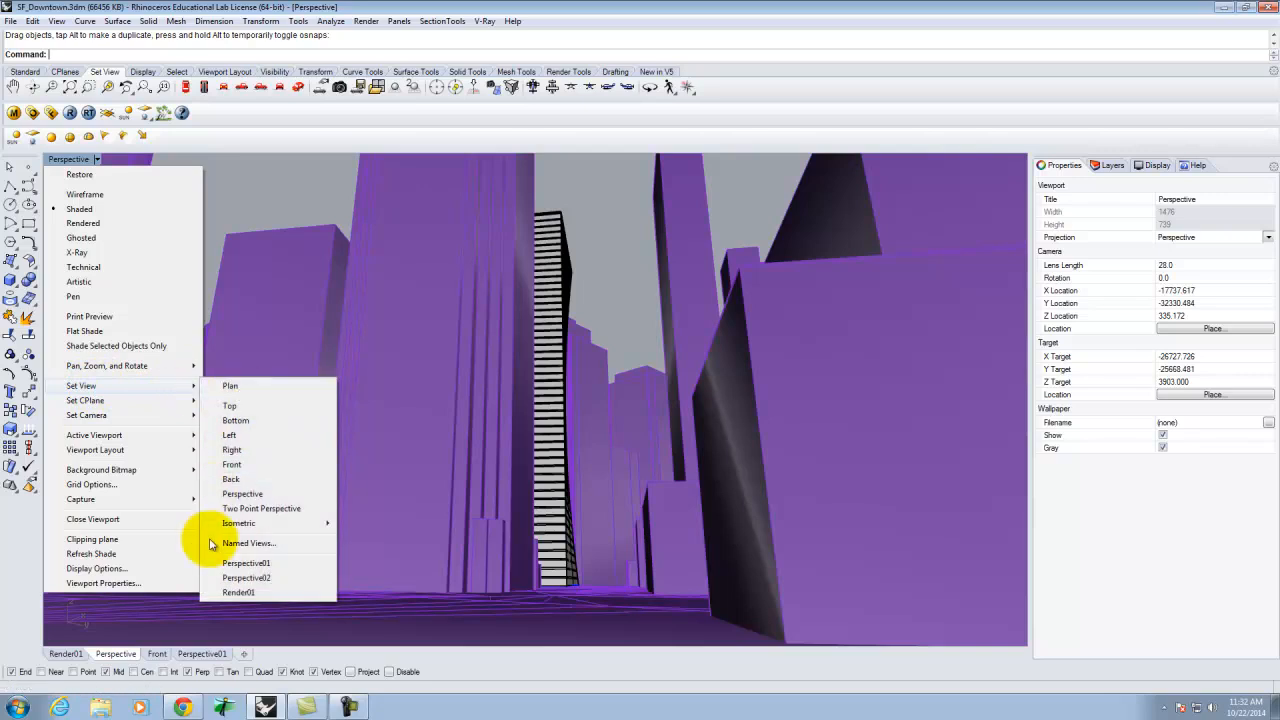
{"action": "left_click", "coordinate": [248, 543]}
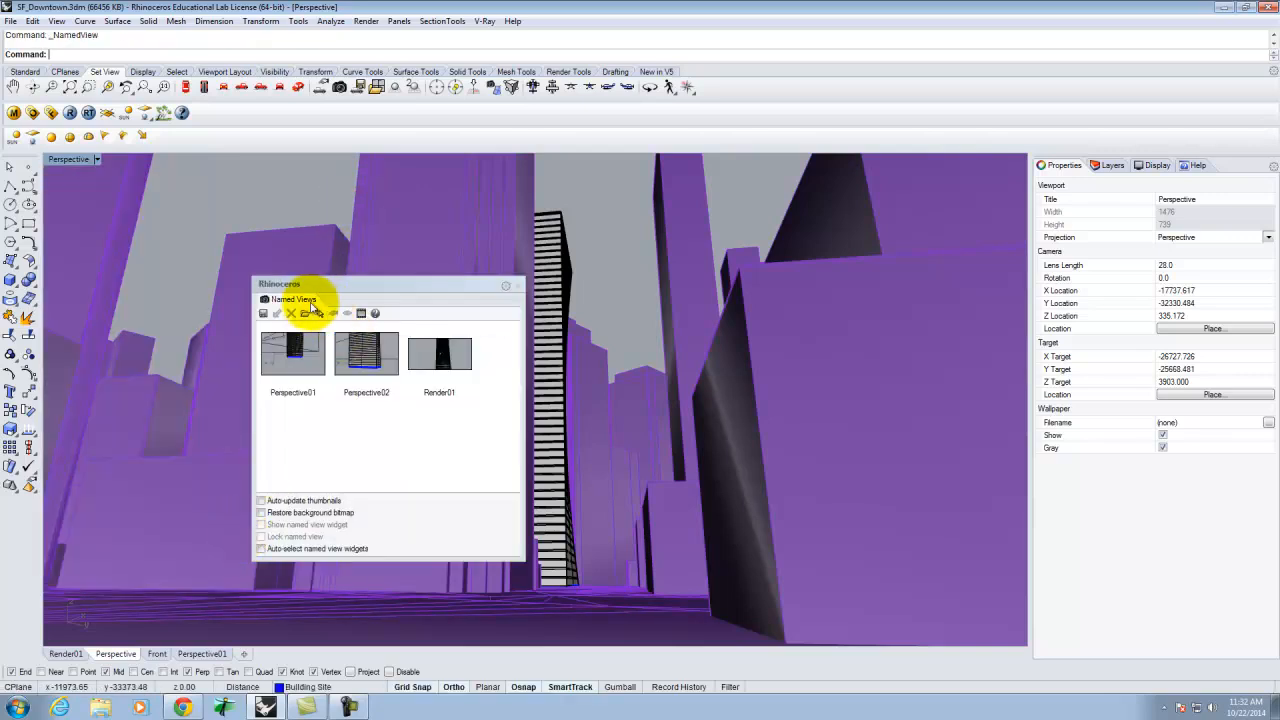
{"action": "left_click", "coordinate": [263, 313]}
{"action": "type", "text": "Render02"}
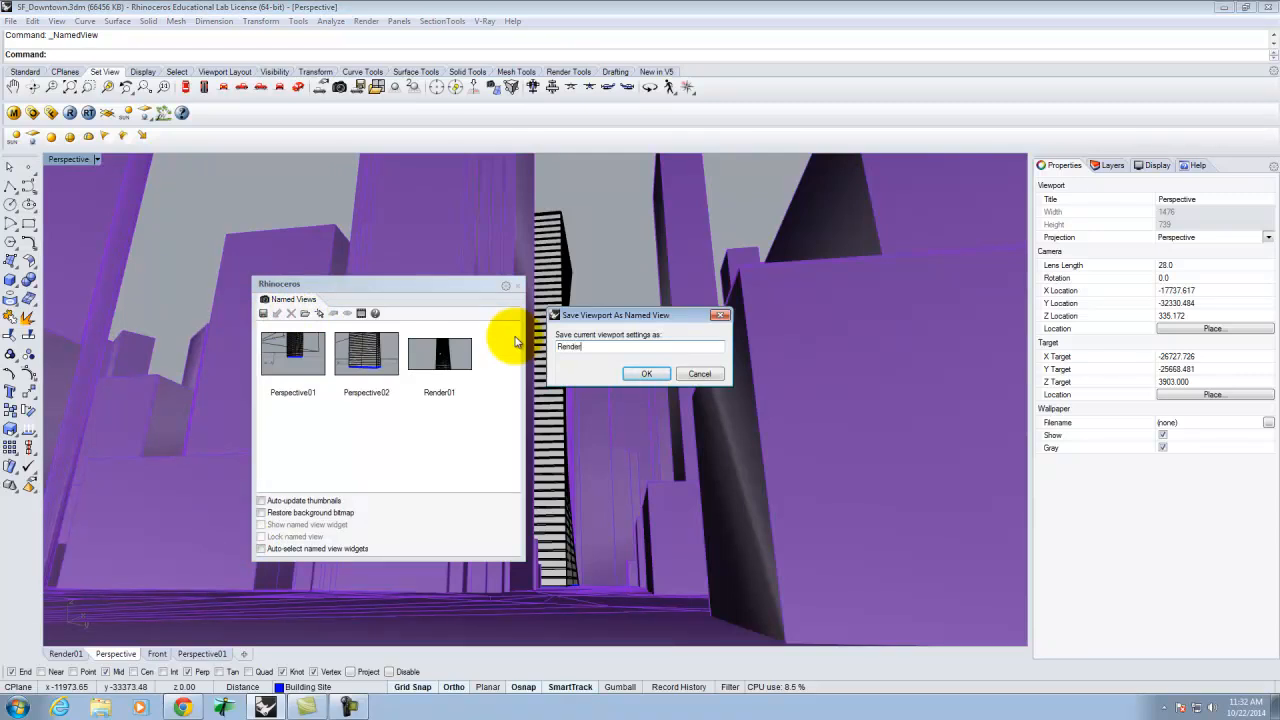
{"action": "left_click", "coordinate": [645, 374]}
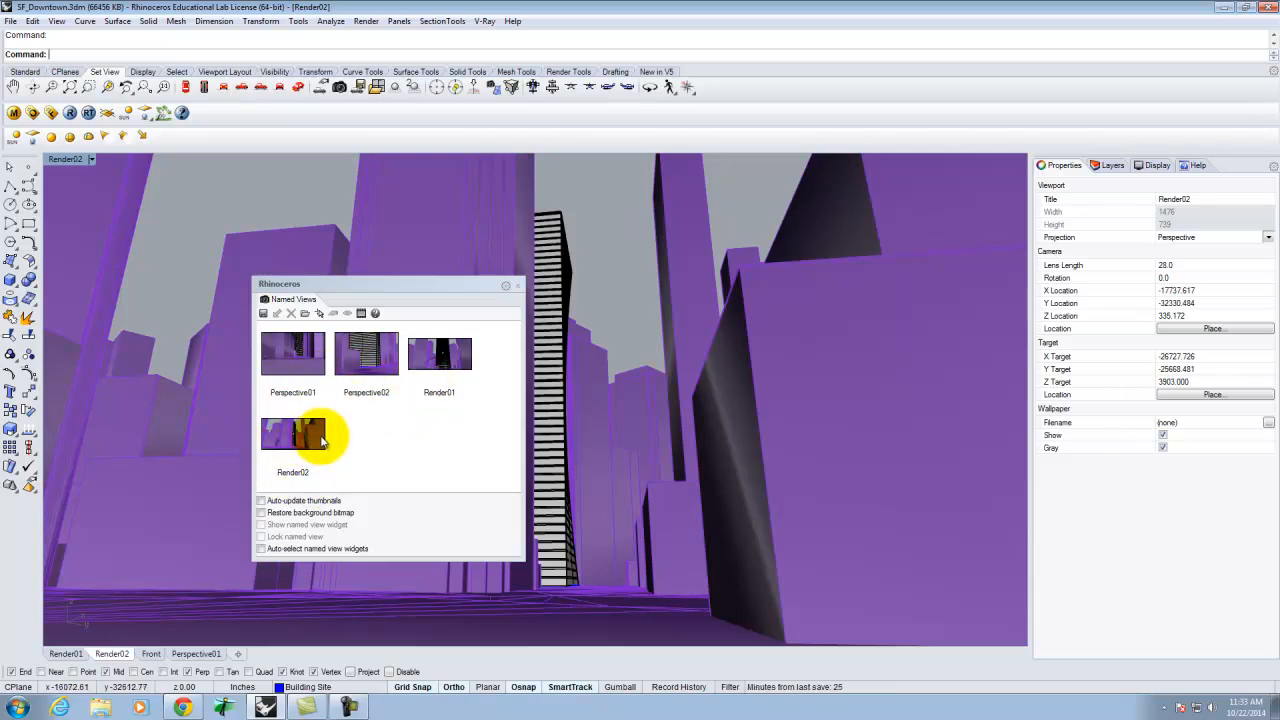
{"action": "left_click", "coordinate": [518, 288]}
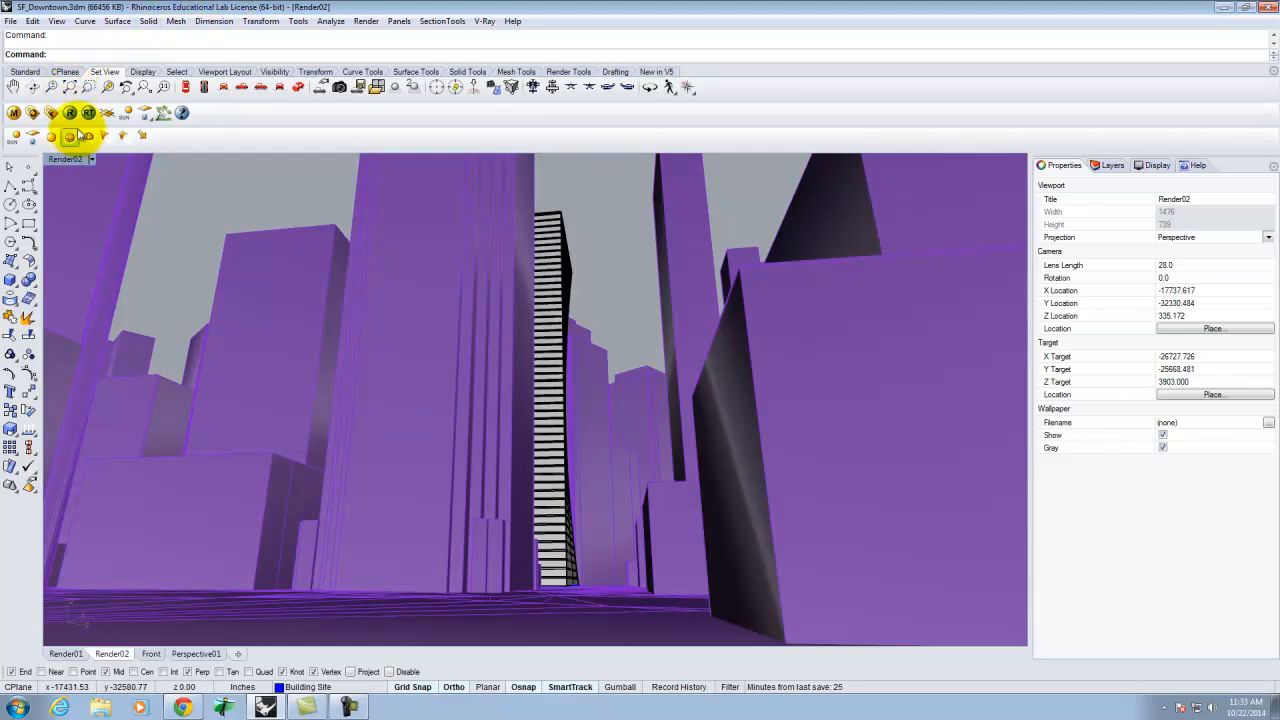
Search the network for V-Ray distributed rendering servers and add all the found spawners to the host list.
{"action": "left_click", "coordinate": [32, 113]}
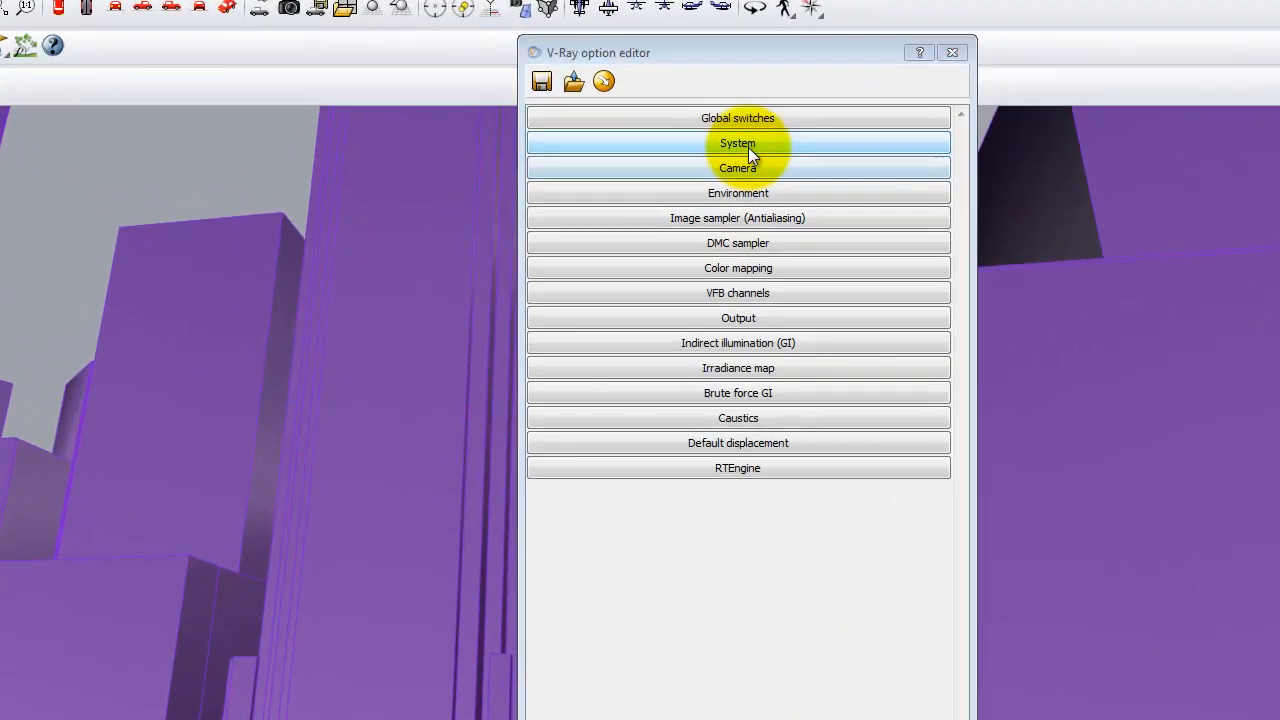
{"action": "left_click", "coordinate": [689, 165]}
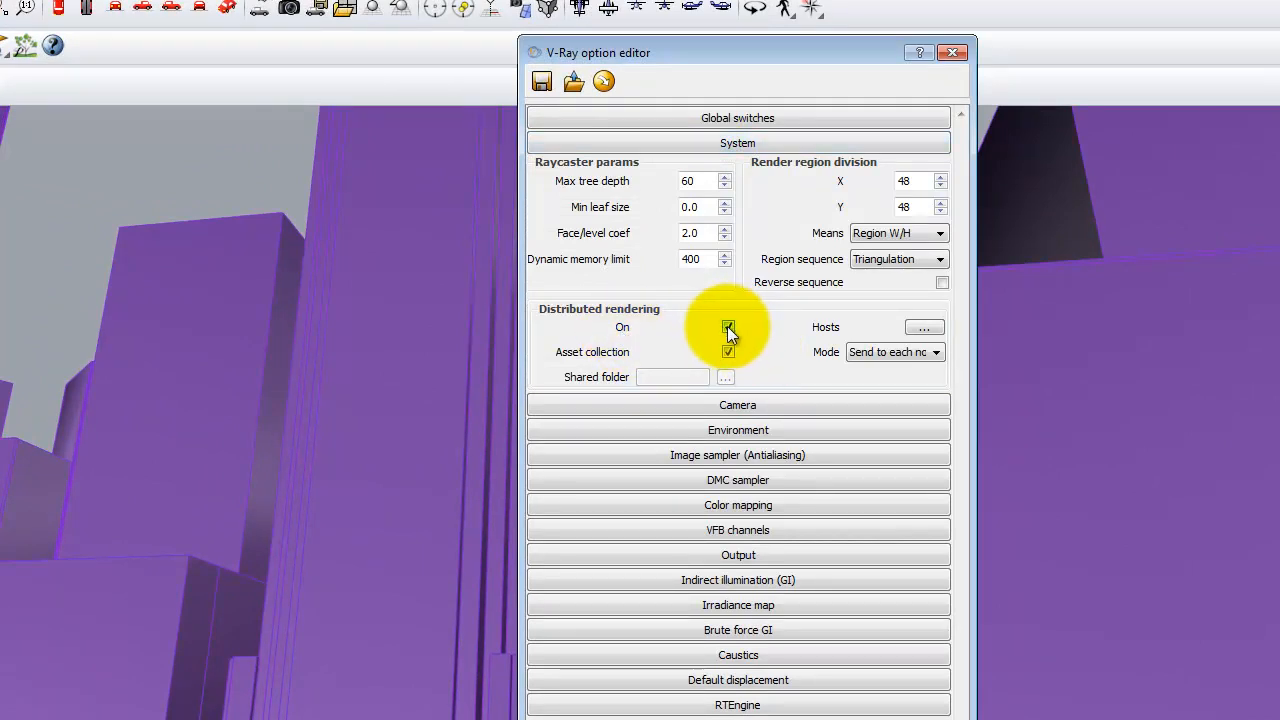
{"action": "left_click", "coordinate": [924, 327]}
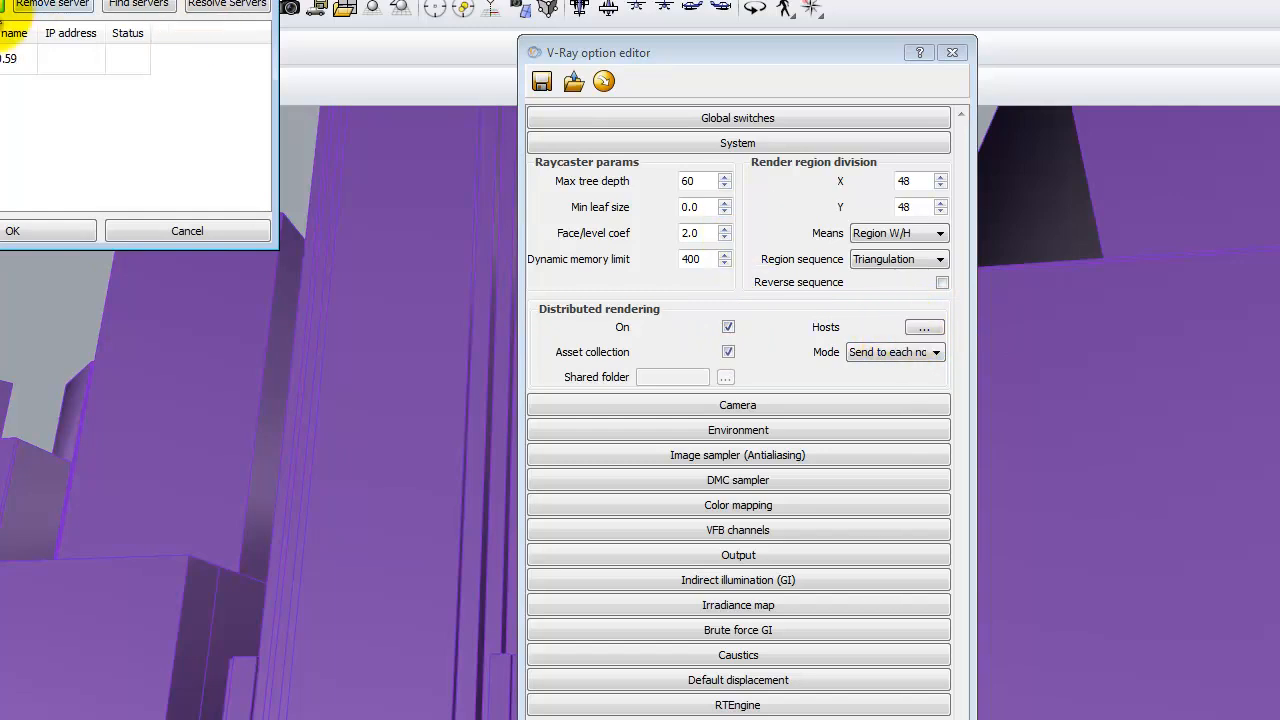
{"action": "left_click", "coordinate": [148, 4]}
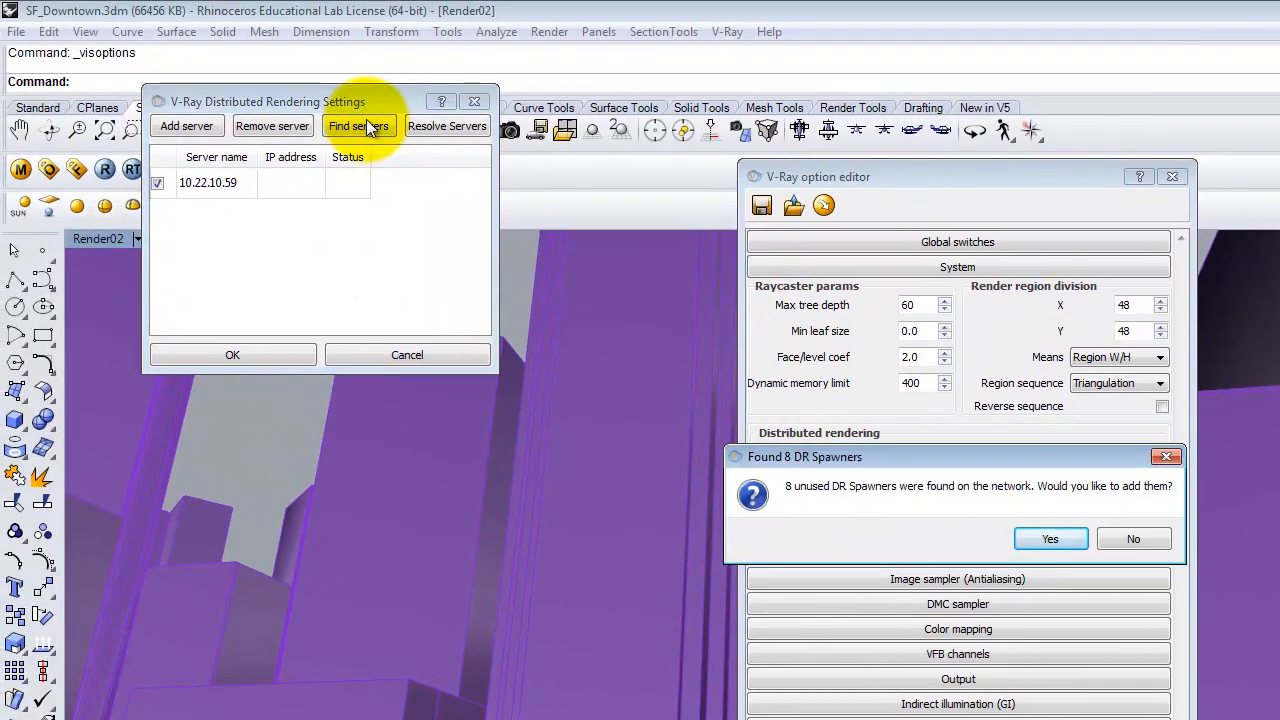
{"action": "left_click", "coordinate": [1050, 539]}
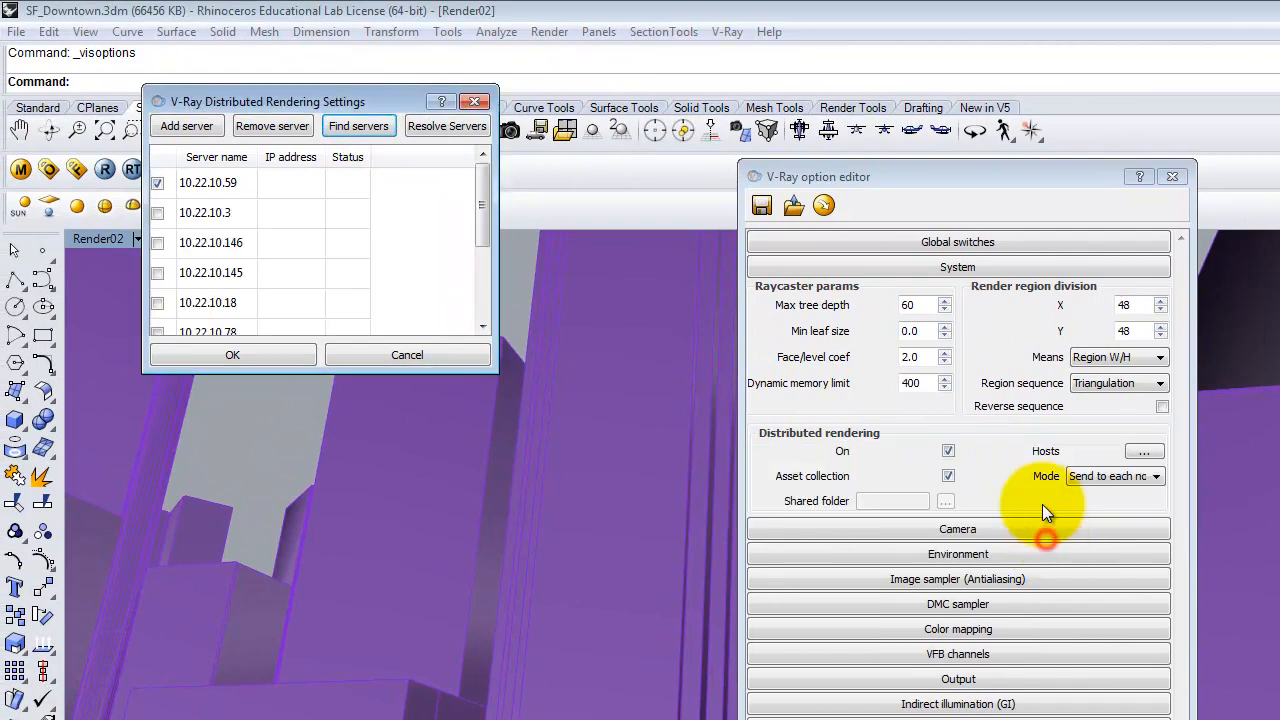
Resolve the distributed rendering servers, enable every server in the list and accept the settings.
{"action": "left_click", "coordinate": [433, 125]}
{"action": "left_click", "coordinate": [157, 213]}
{"action": "left_click", "coordinate": [158, 243]}
{"action": "left_click", "coordinate": [157, 273]}
{"action": "left_click", "coordinate": [157, 303]}
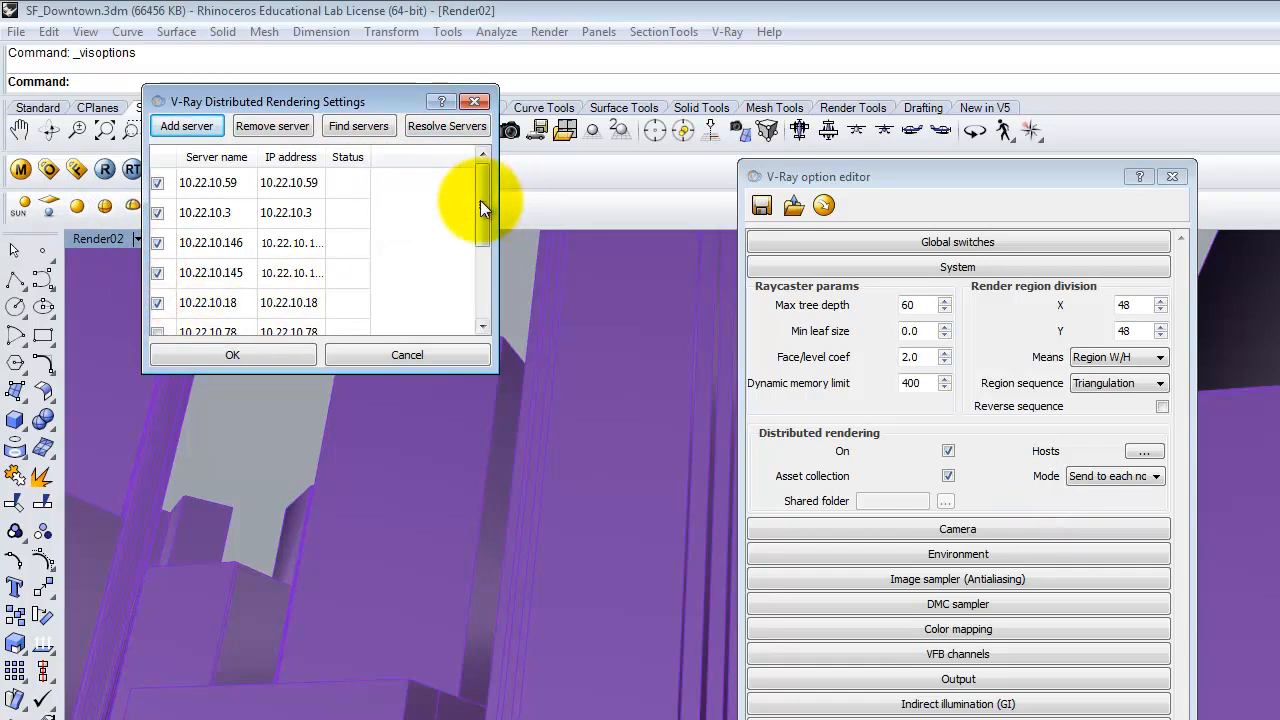
{"action": "left_click_drag", "start_coordinate": [480, 207], "coordinate": [476, 267]}
{"action": "left_click", "coordinate": [158, 230]}
{"action": "left_click", "coordinate": [157, 259]}
{"action": "left_click", "coordinate": [157, 289]}
{"action": "left_click", "coordinate": [157, 319]}
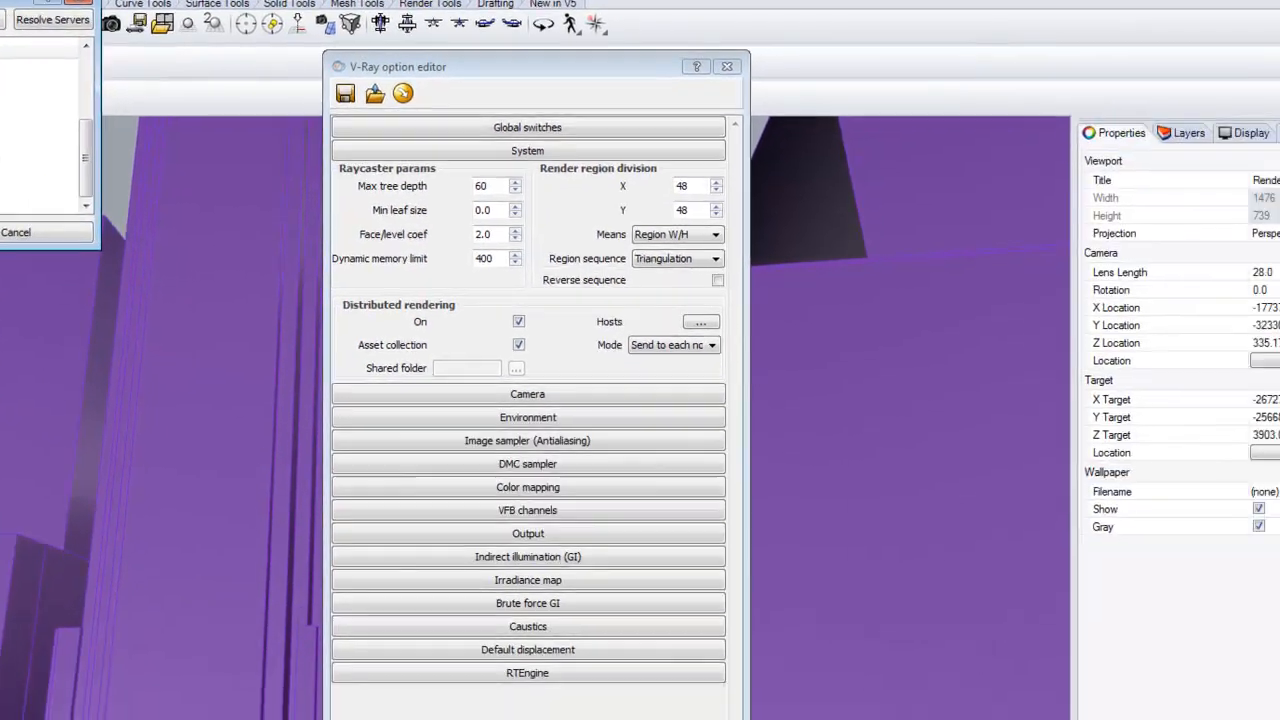
{"action": "left_click", "coordinate": [2, 232]}
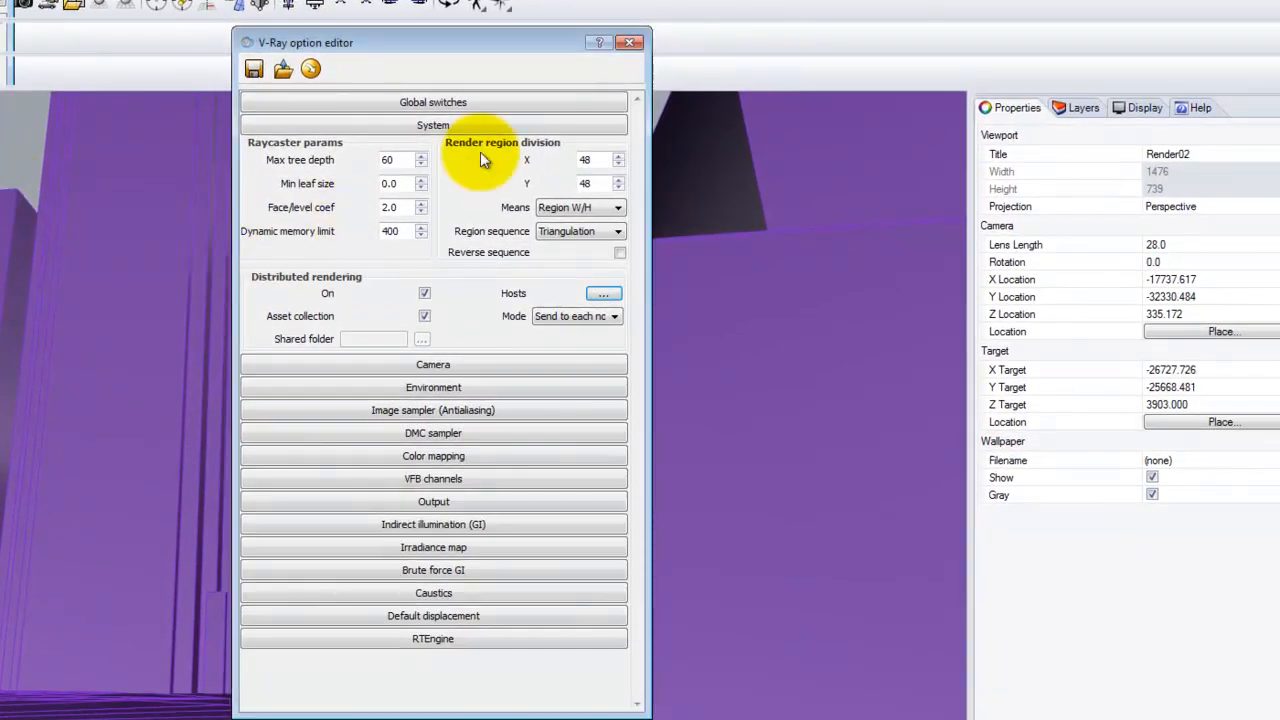
Match the V-Ray output's image aspect ratio to the Render02 view and lock it.
{"action": "left_click", "coordinate": [414, 126]}
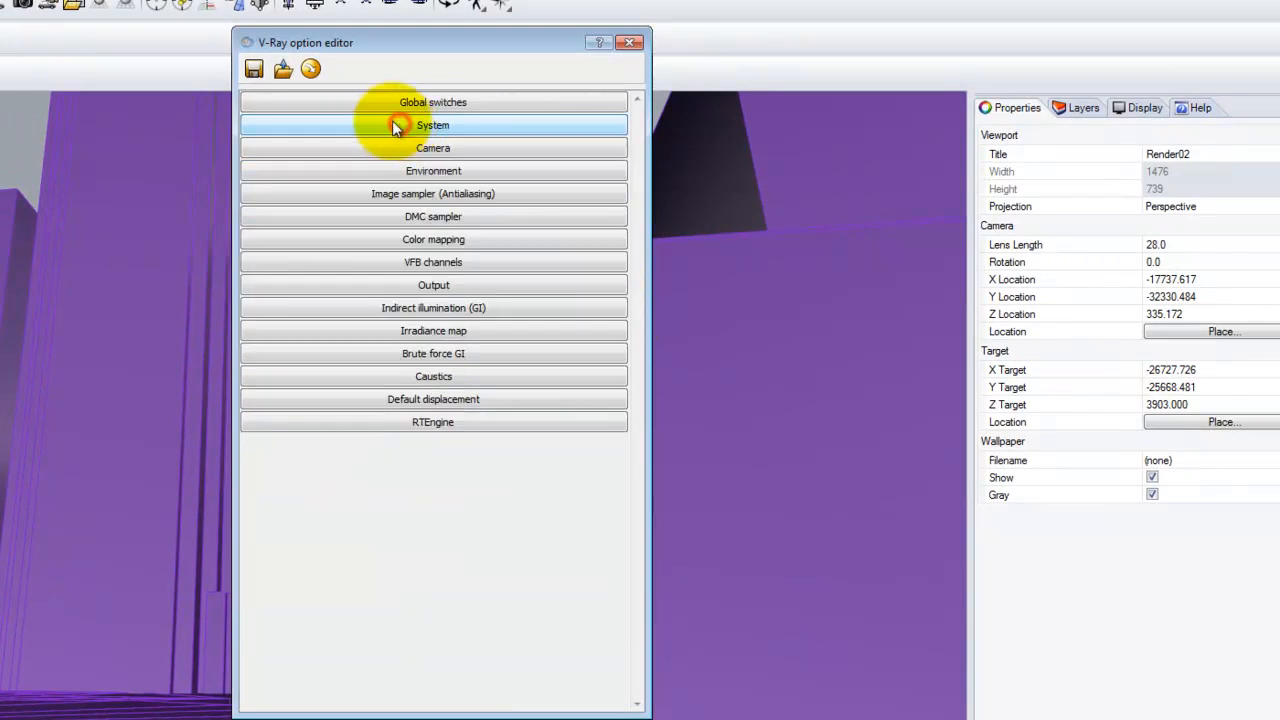
{"action": "left_click", "coordinate": [428, 284]}
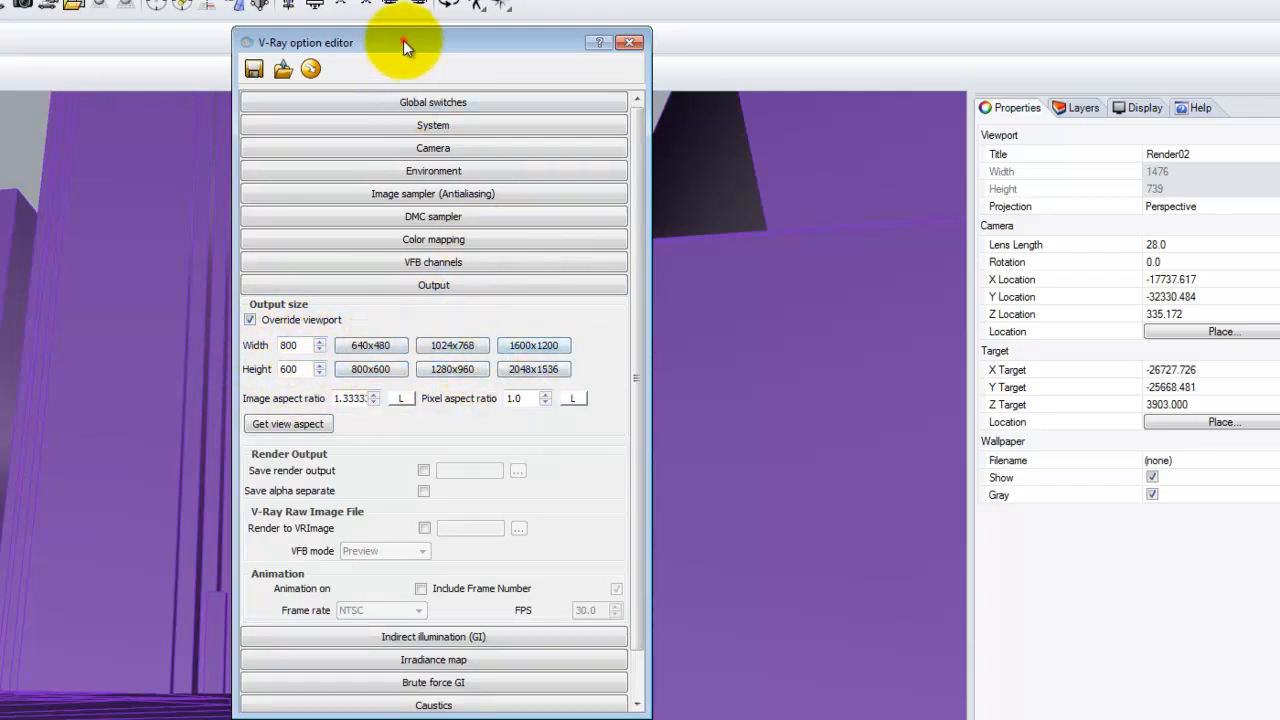
{"action": "left_click_drag", "start_coordinate": [403, 40], "coordinate": [411, 40]}
{"action": "left_click_drag", "start_coordinate": [798, 18], "coordinate": [798, 18]}
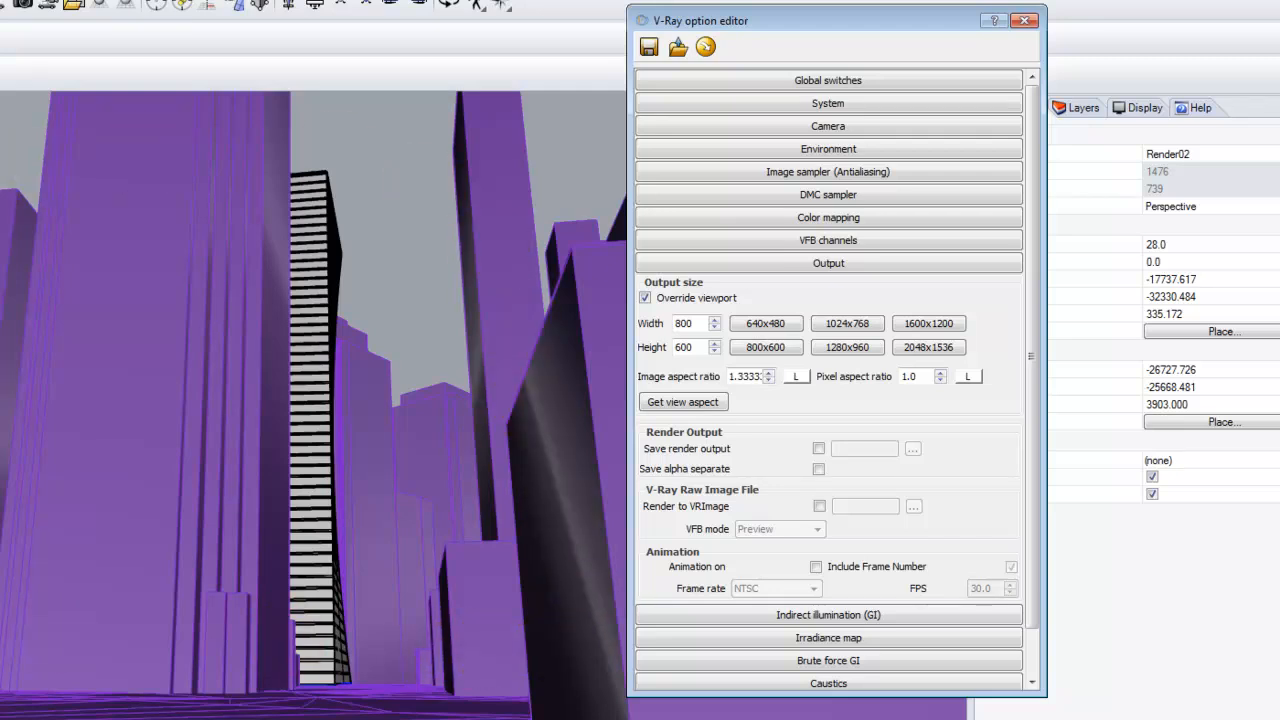
{"action": "left_click_drag", "start_coordinate": [700, 18], "coordinate": [670, 22]}
{"action": "left_click", "coordinate": [687, 400]}
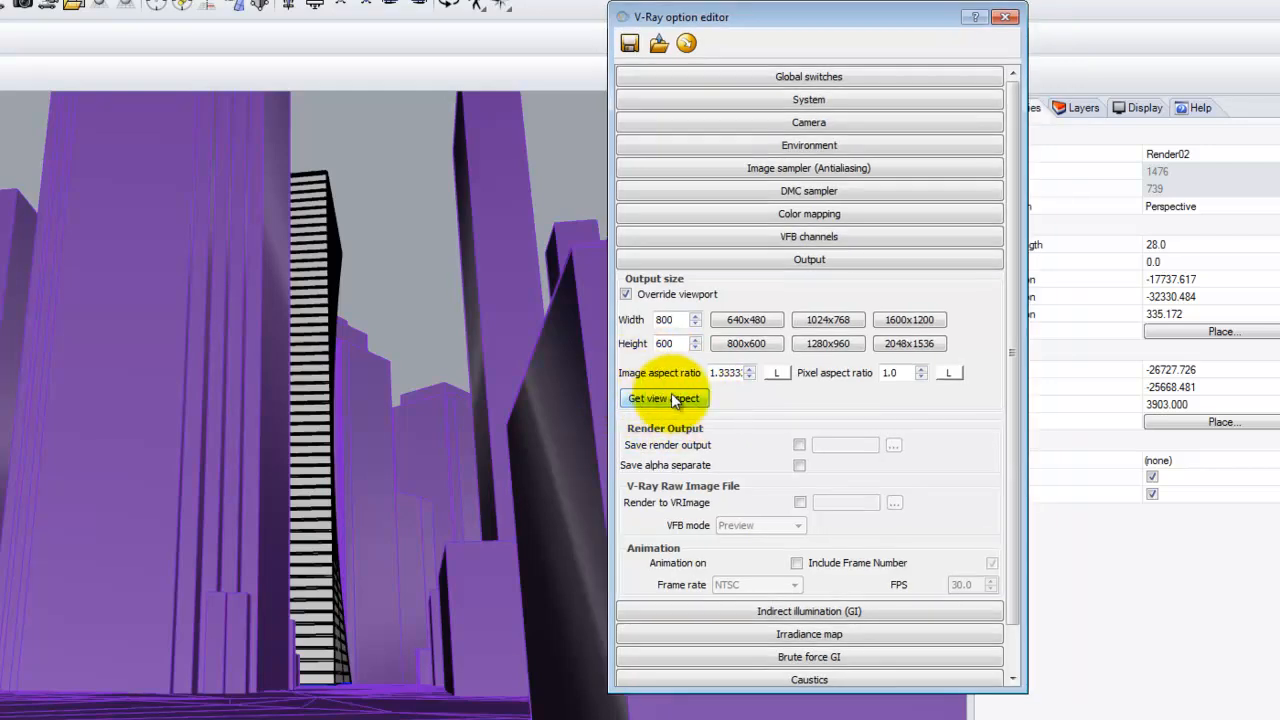
{"action": "left_click", "coordinate": [678, 400]}
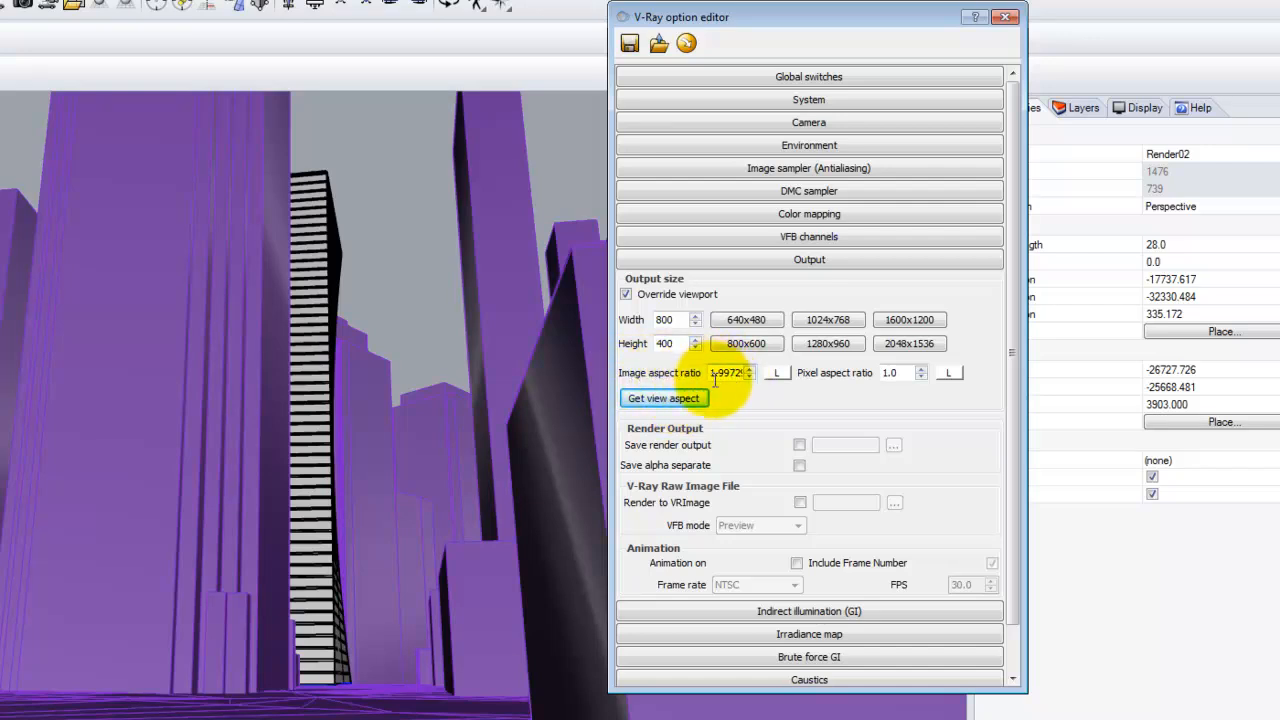
{"action": "left_click", "coordinate": [778, 374]}
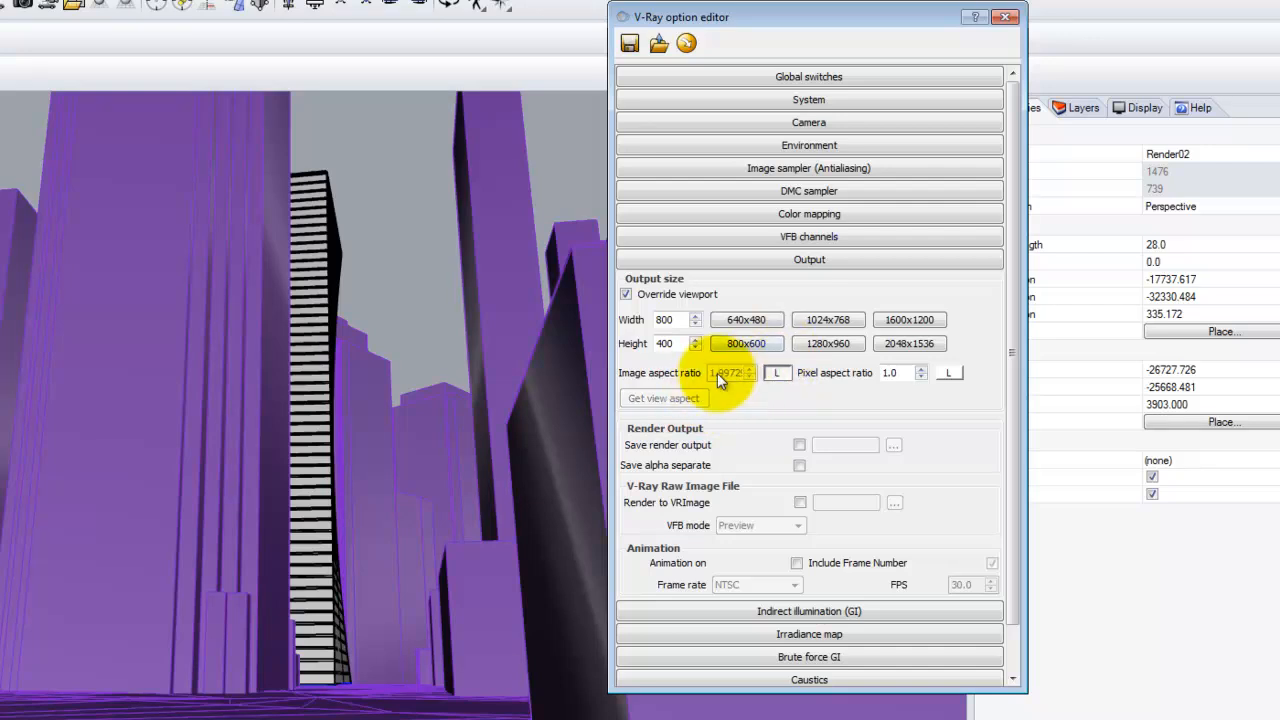
Set the render output width to 1000 with the aspect ratio locked.
{"action": "left_click", "coordinate": [665, 320]}
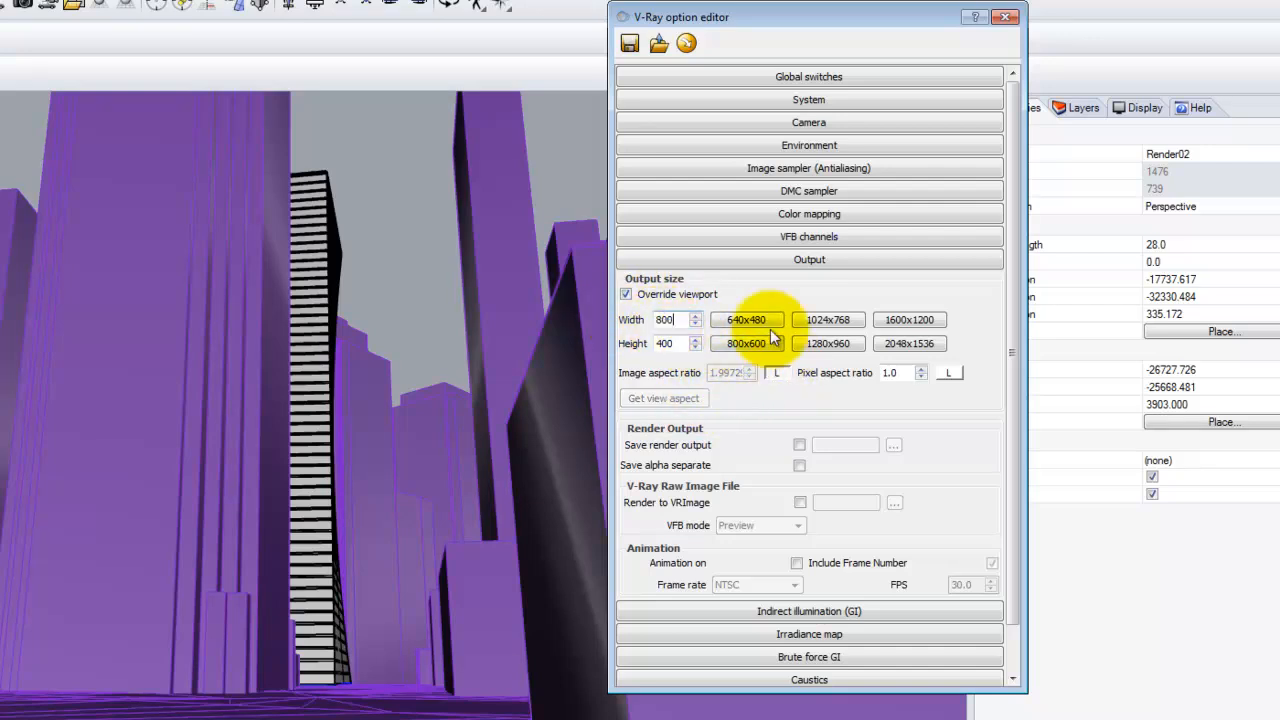
{"action": "double_click", "coordinate": [668, 320]}
{"action": "type", "text": "1000"}
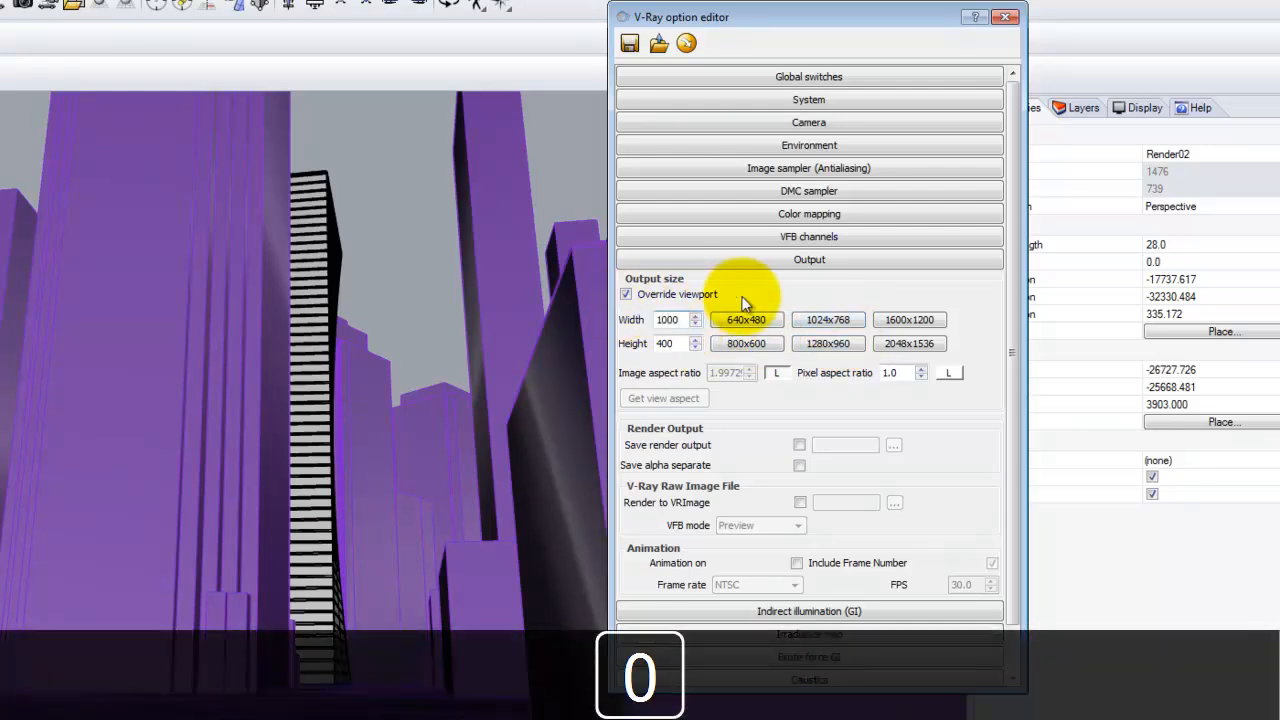
{"action": "key", "text": "Tab"}
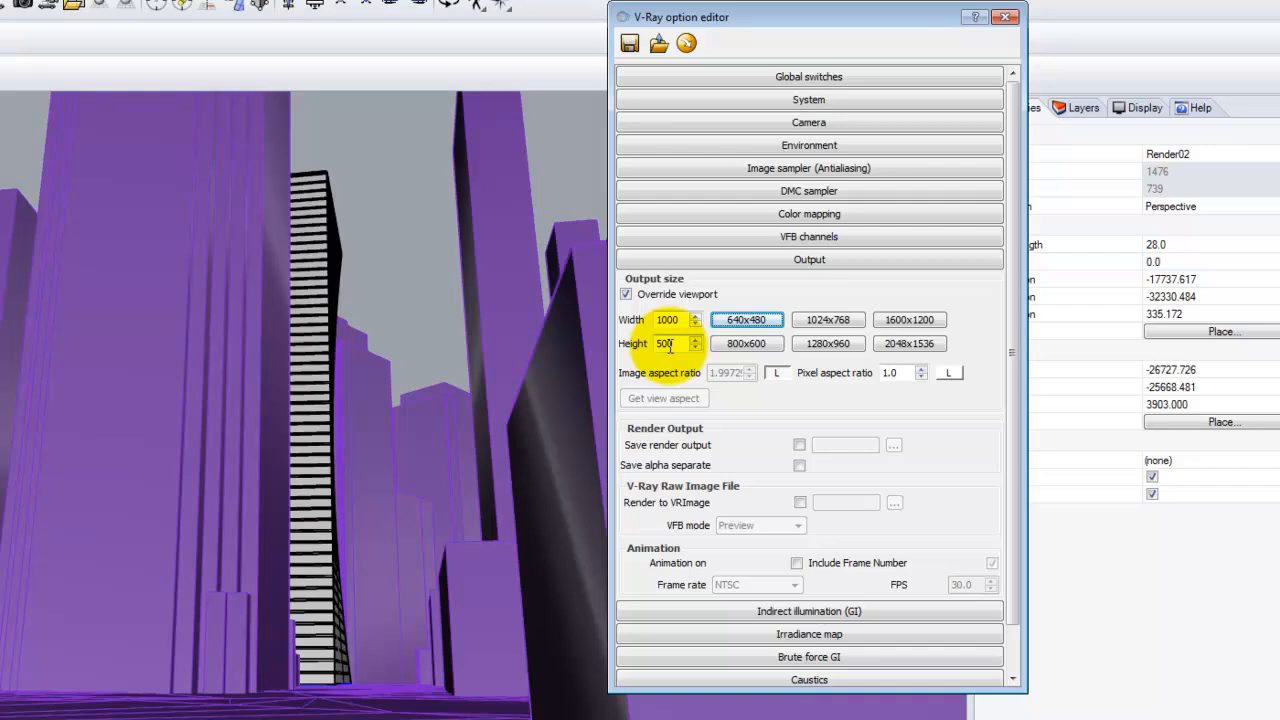
Apply the 1280x960 output size preset with the aspect ratio locked and close the V-Ray option editor.
{"action": "left_click", "coordinate": [843, 345]}
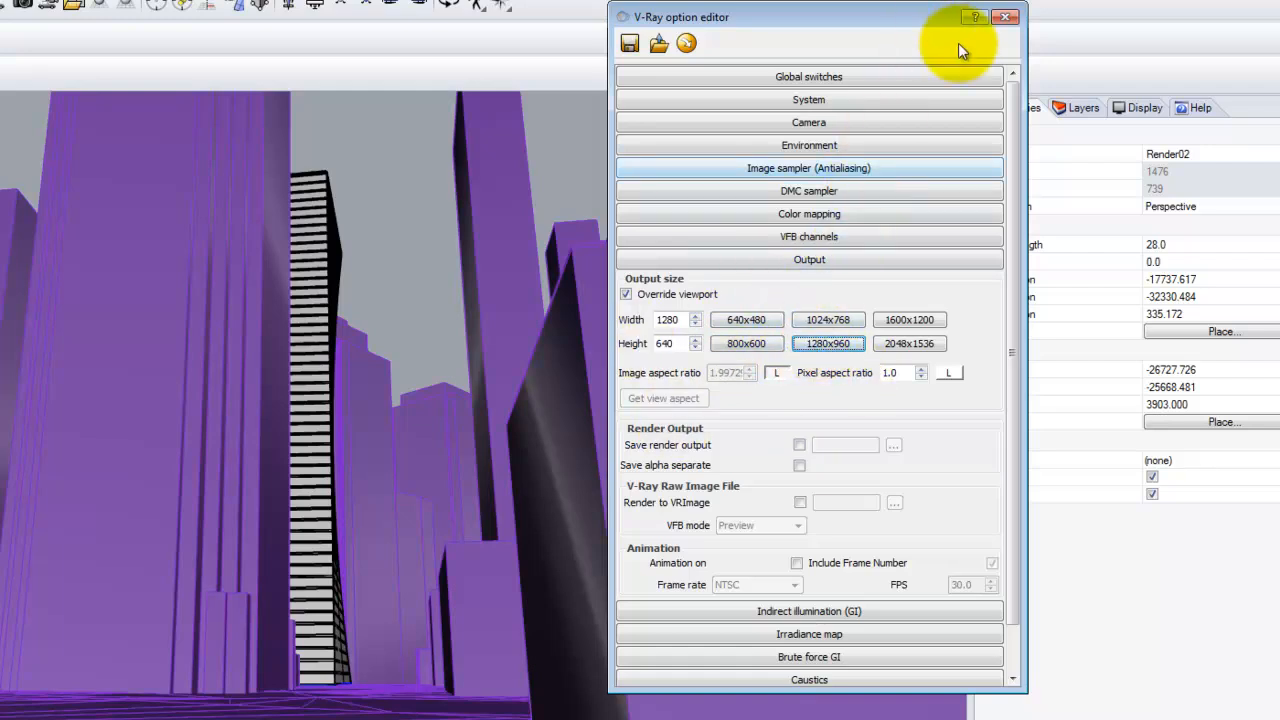
{"action": "left_click", "coordinate": [1005, 17]}
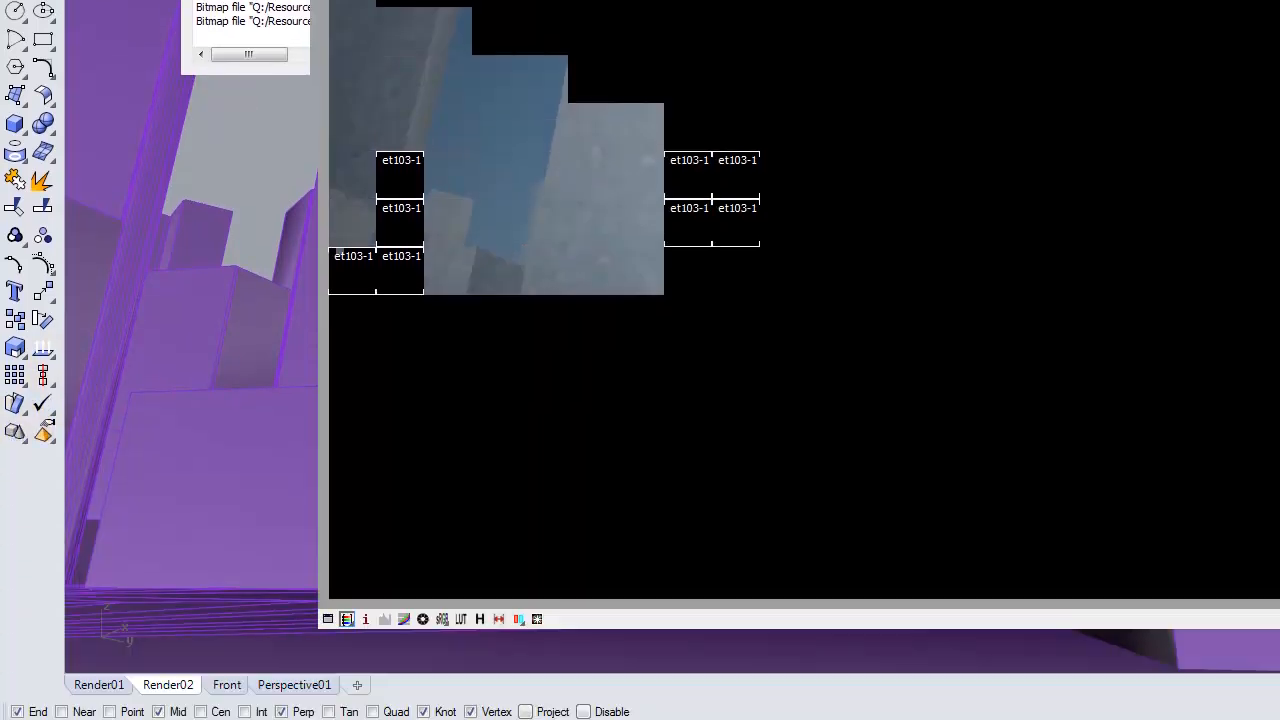
Launch a second Rhinoceros 5 (64-bit) session with the Large Objects - Inches template.
{"action": "left_click", "coordinate": [31, 709]}
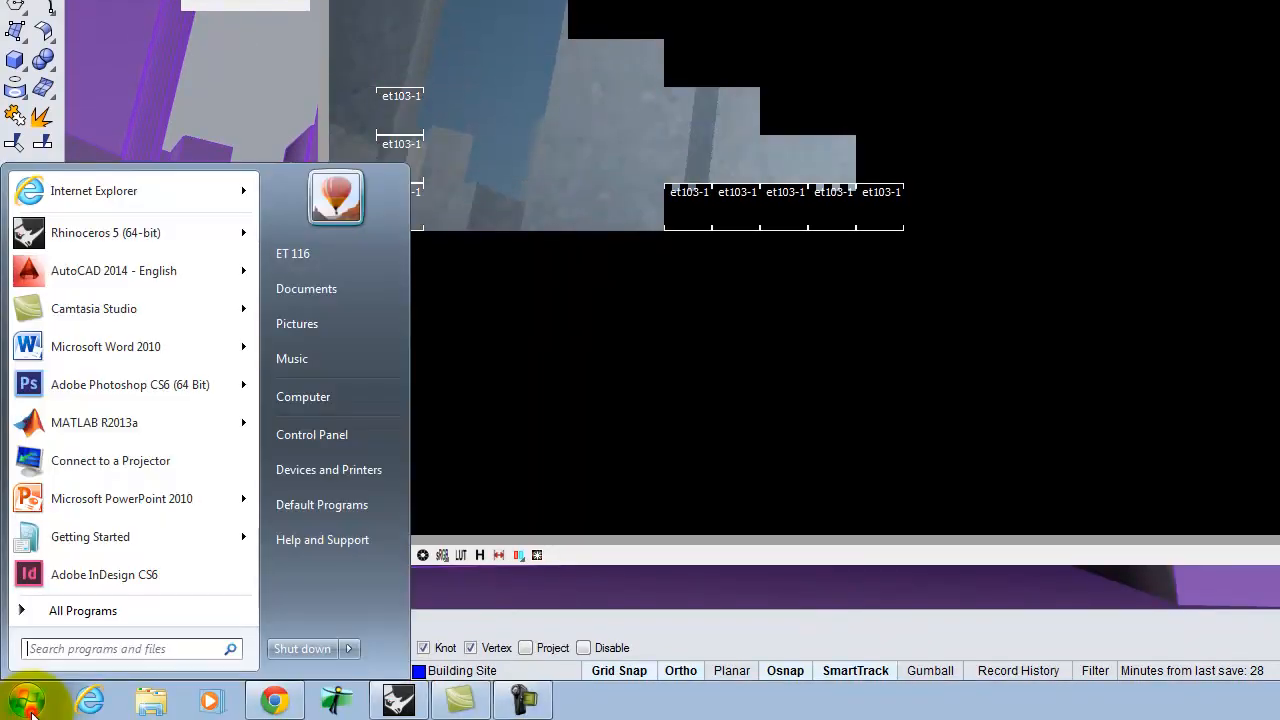
{"action": "left_click", "coordinate": [100, 232]}
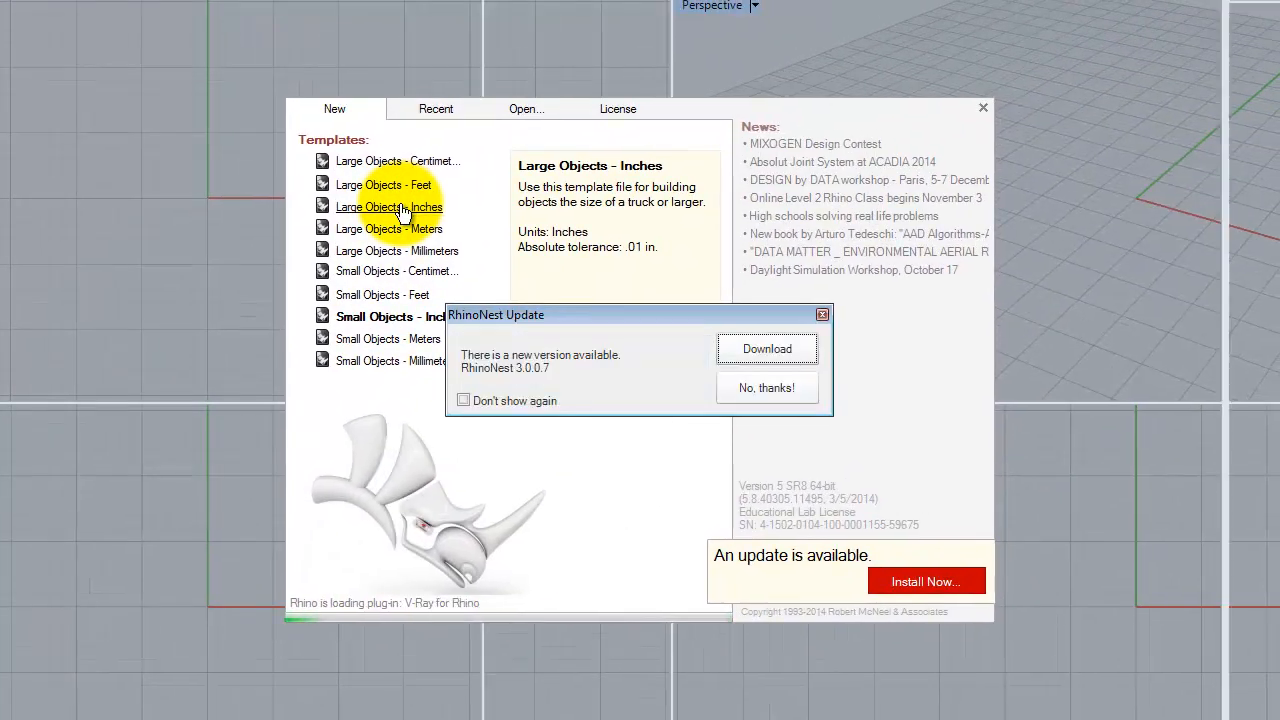
{"action": "left_click", "coordinate": [405, 206]}
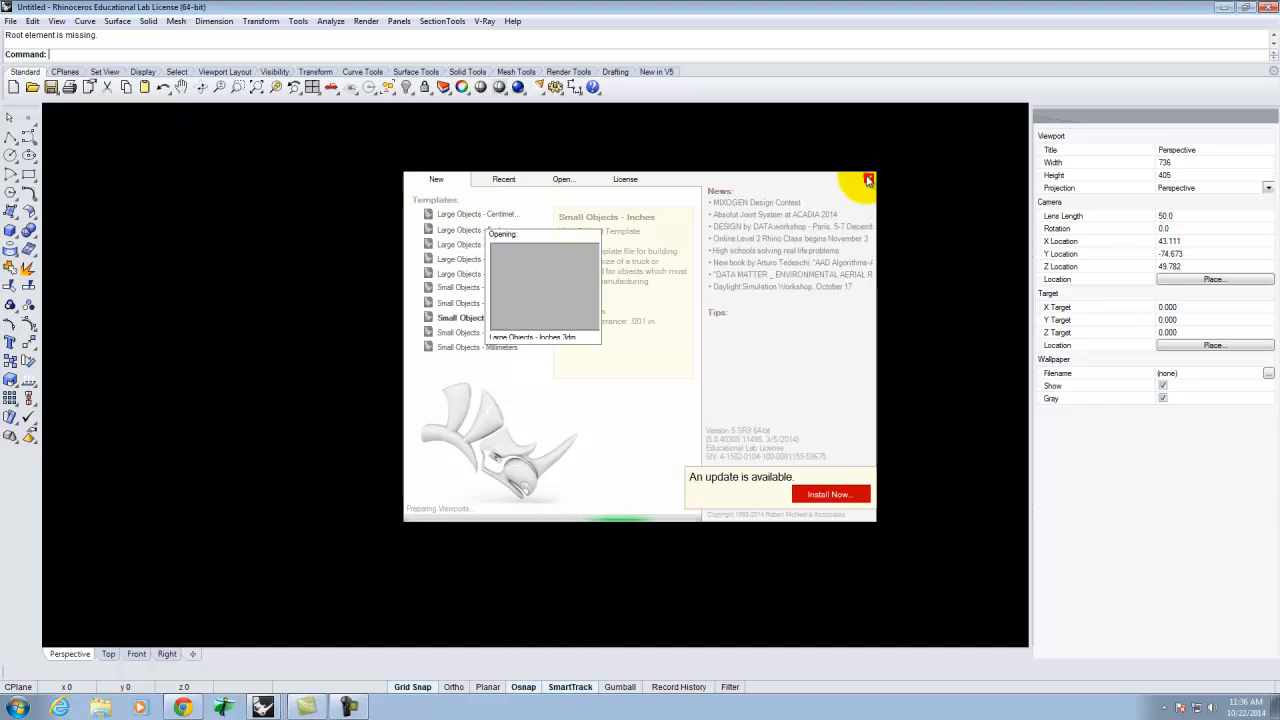
{"action": "left_click", "coordinate": [868, 180]}
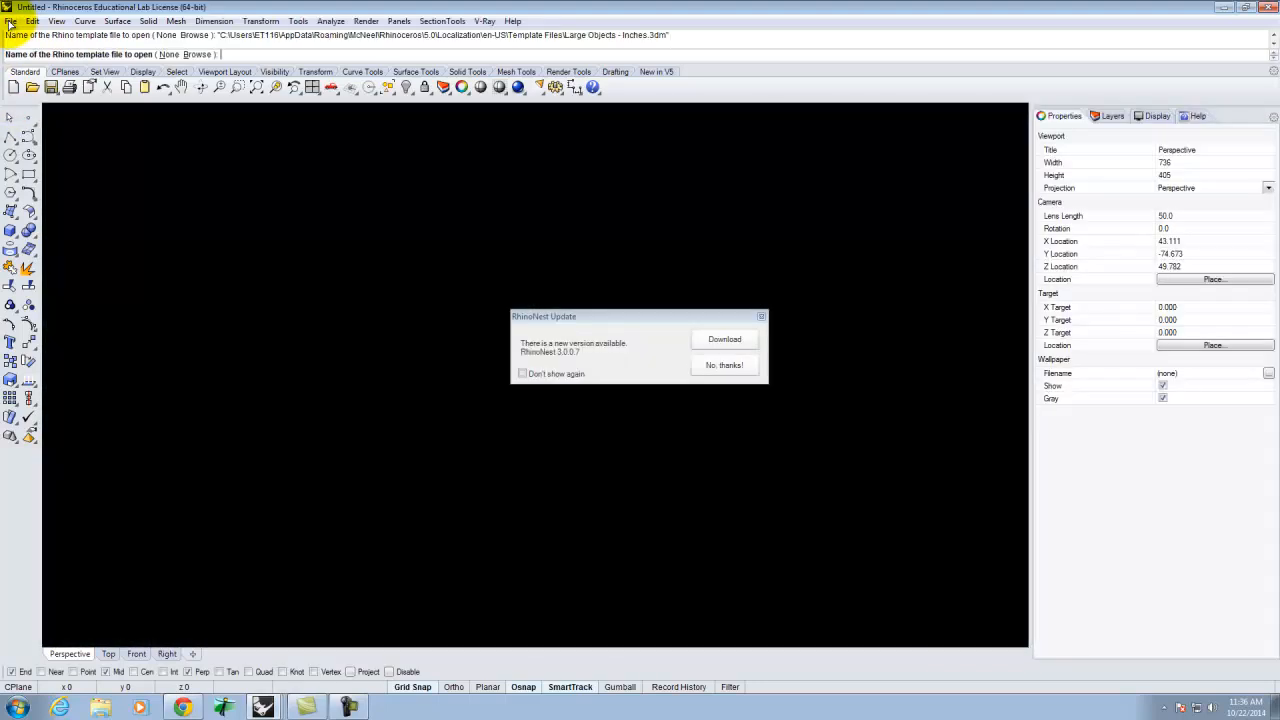
Decline the RhinoNest update in the new session.
{"action": "left_click", "coordinate": [10, 22]}
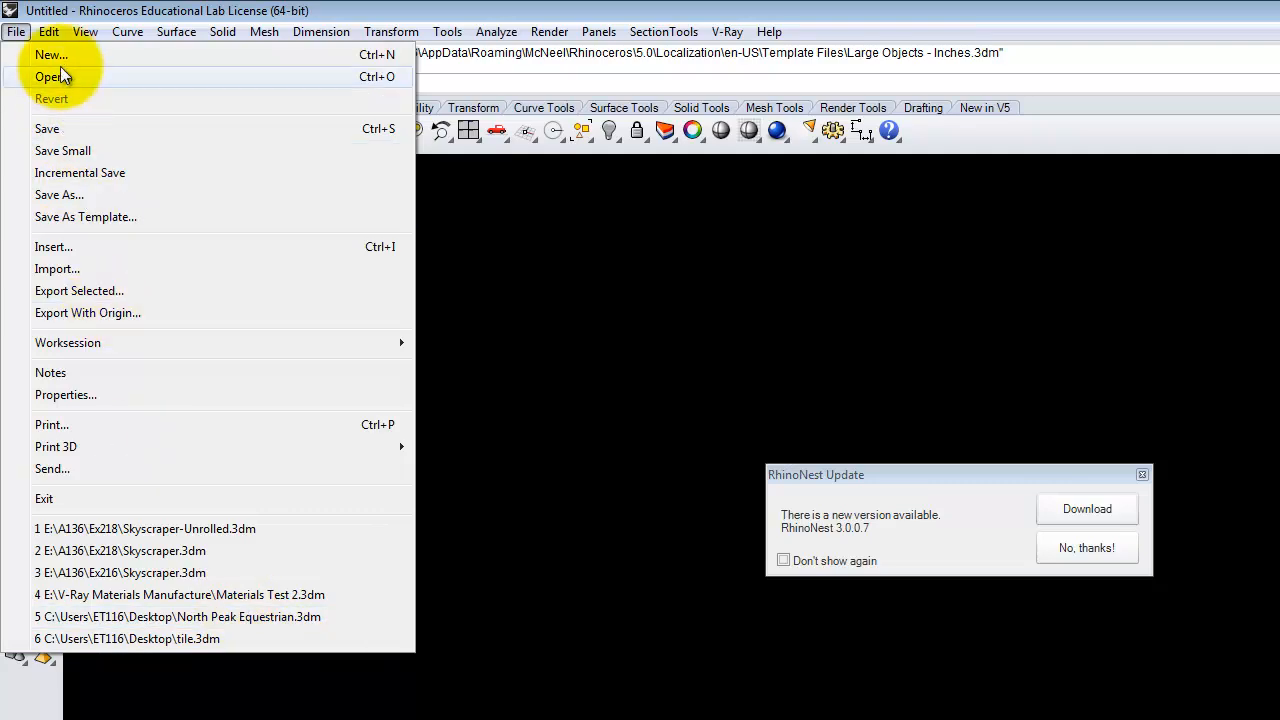
{"action": "left_click", "coordinate": [52, 76]}
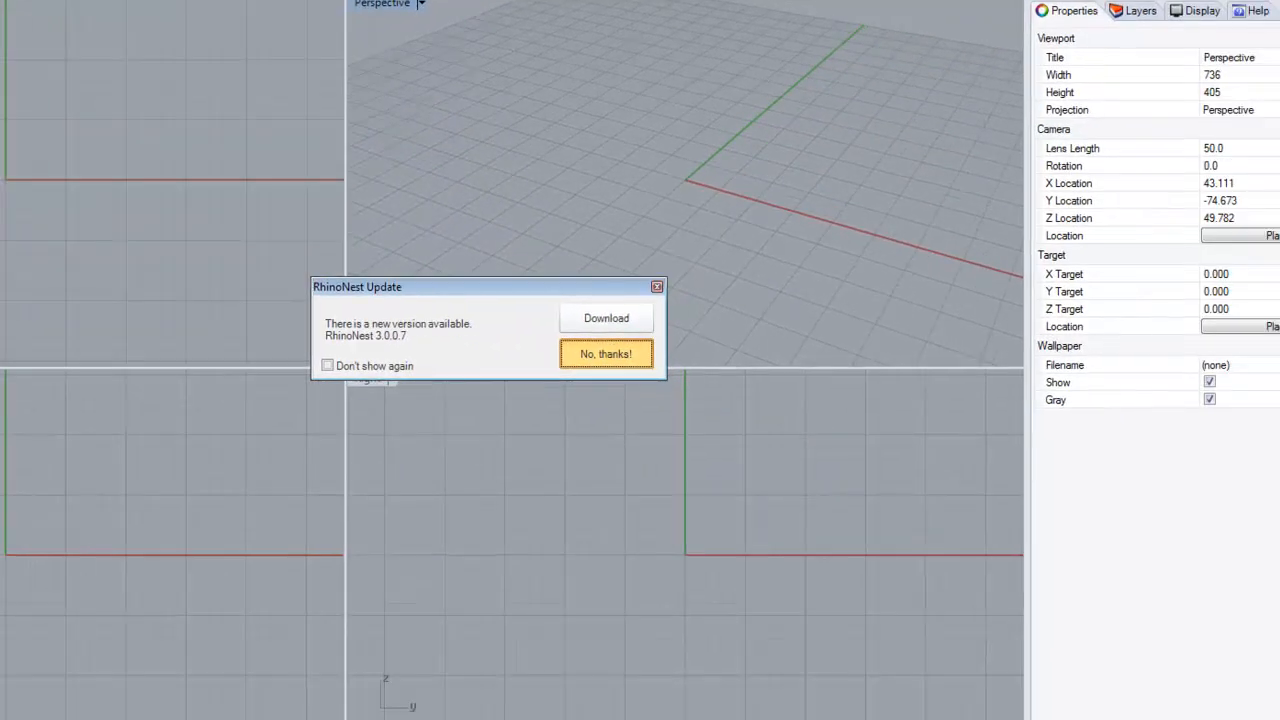
{"action": "left_click", "coordinate": [1116, 548]}
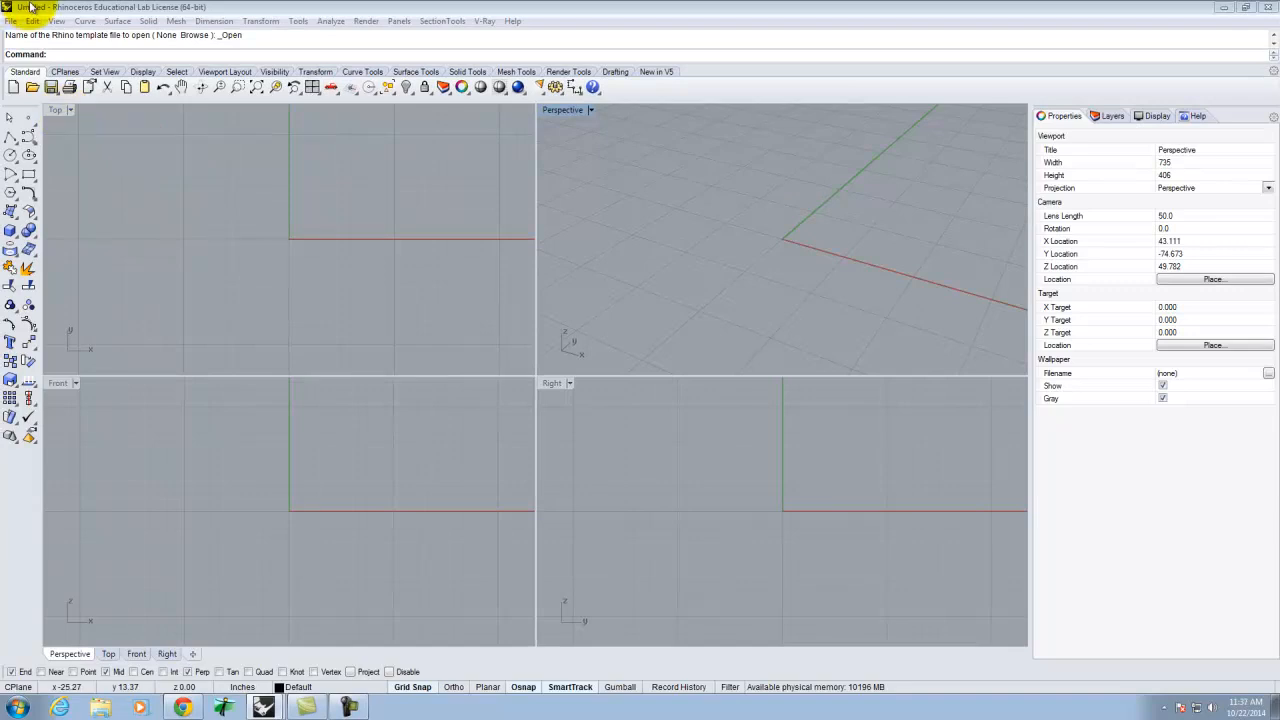
Open the model Section_Quick_Example.3dm from the A136\Ex219 folder on the Kingfisher (E:) drive.
{"action": "left_click", "coordinate": [10, 20]}
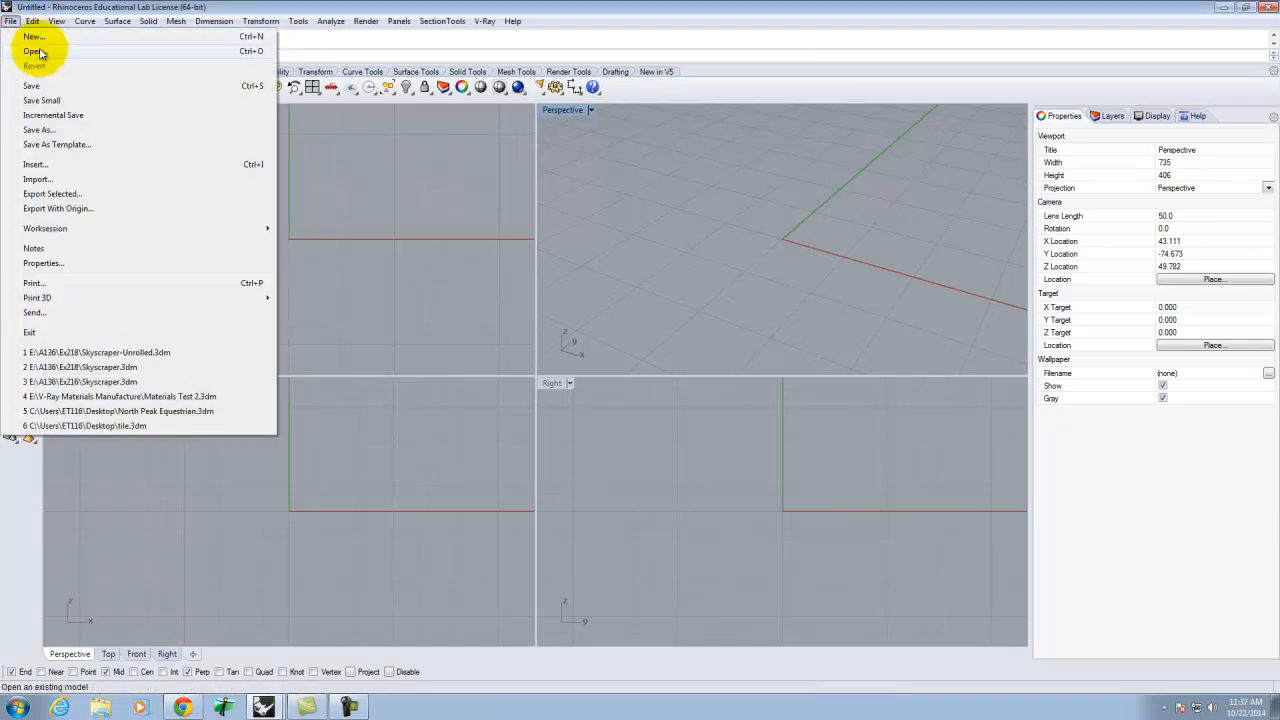
{"action": "left_click", "coordinate": [36, 51]}
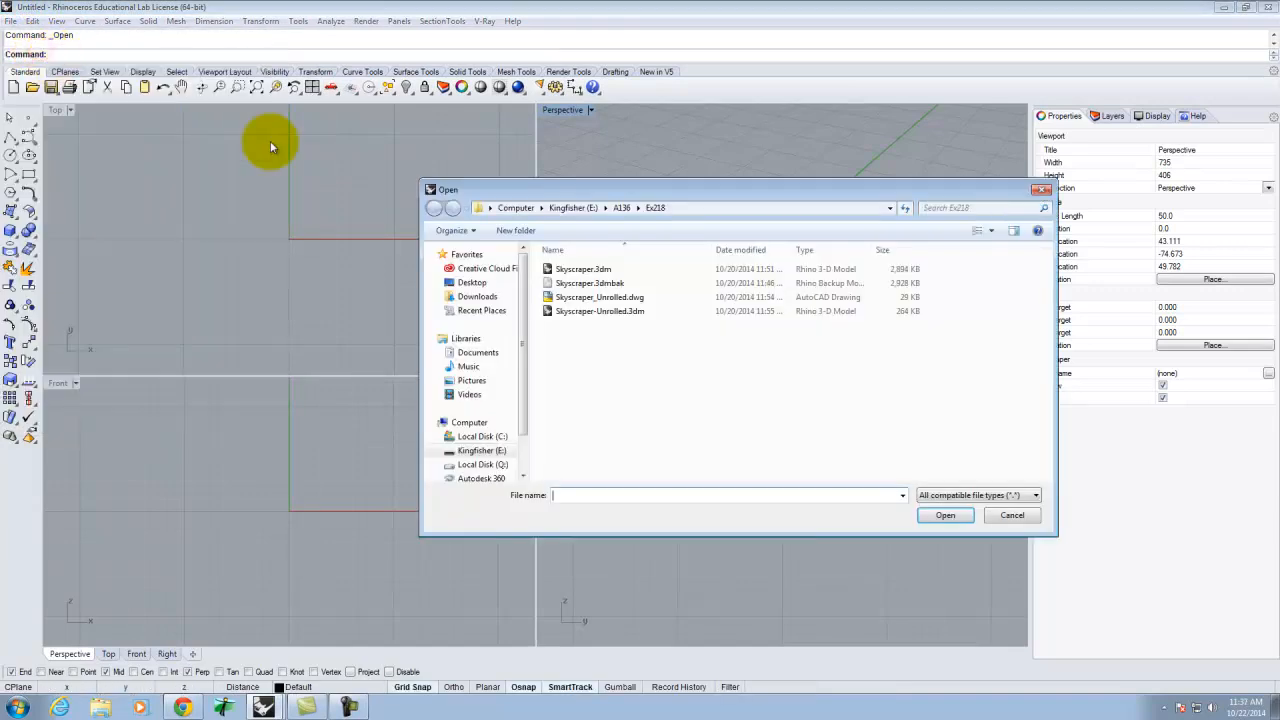
{"action": "left_click", "coordinate": [621, 207]}
{"action": "double_click", "coordinate": [563, 409]}
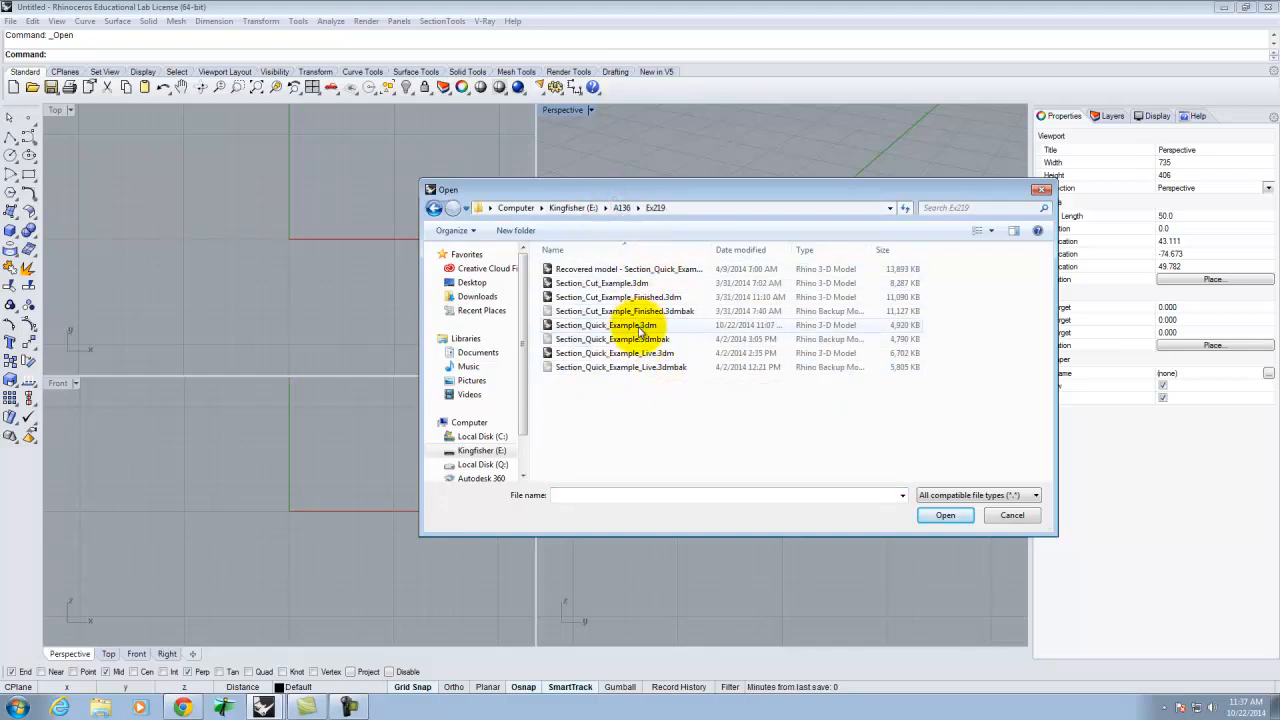
{"action": "left_click", "coordinate": [641, 325]}
{"action": "left_click", "coordinate": [945, 515]}
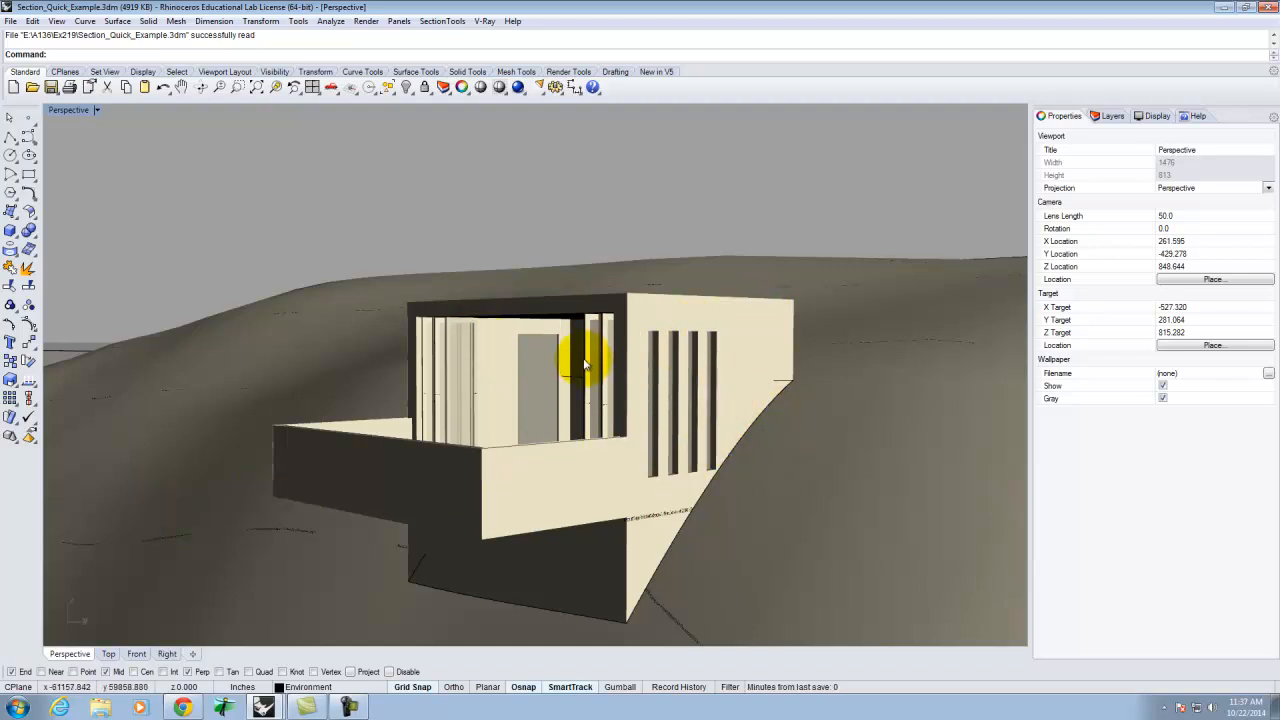
Examine the house and its surrounding hillside terrain in the perspective view from several angles and distances.
{"action": "right_click_drag", "start_coordinate": [445, 381], "coordinate": [628, 512]}
{"action": "right_click", "coordinate": [628, 512]}
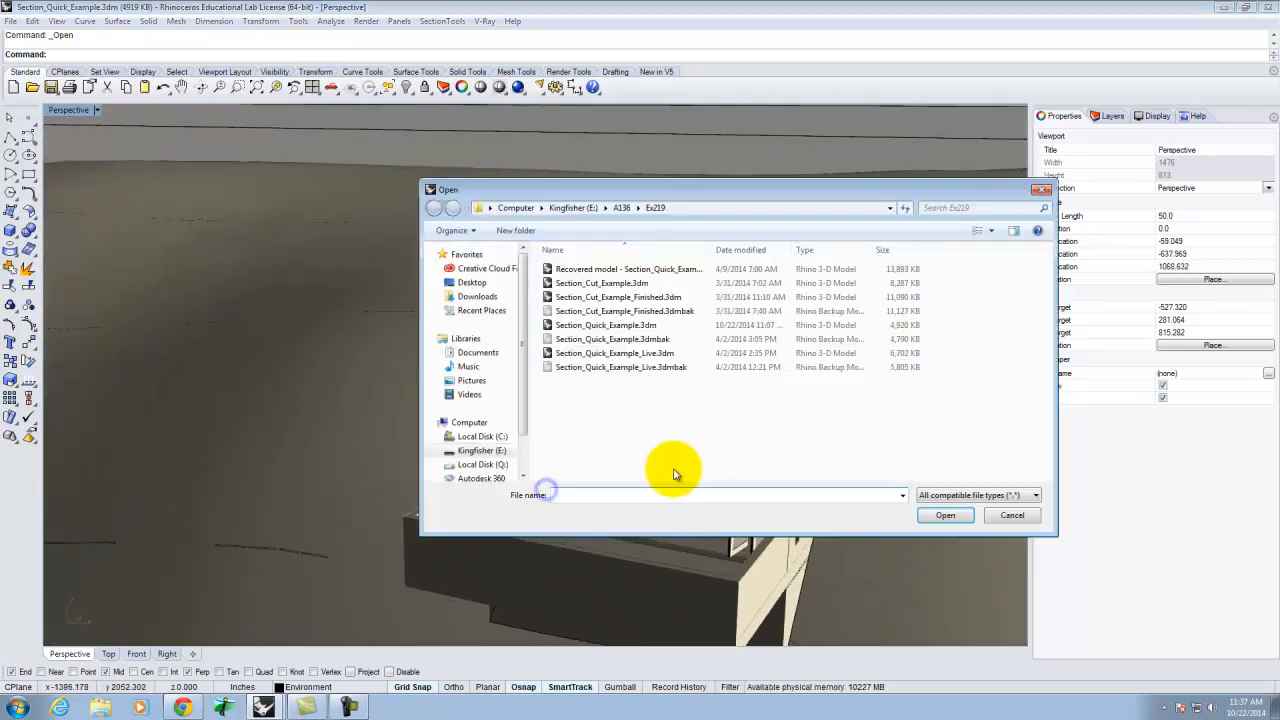
{"action": "left_click", "coordinate": [1024, 509]}
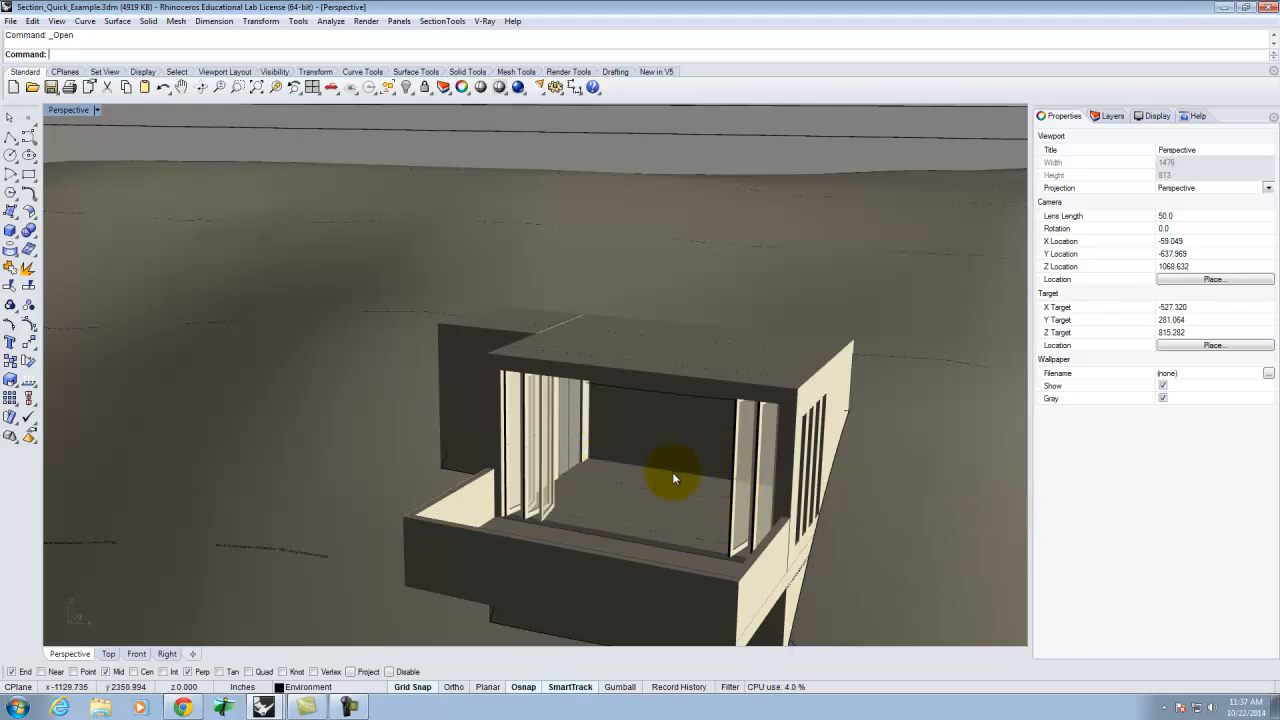
{"action": "right_click_drag", "start_coordinate": [737, 490], "coordinate": [666, 429]}
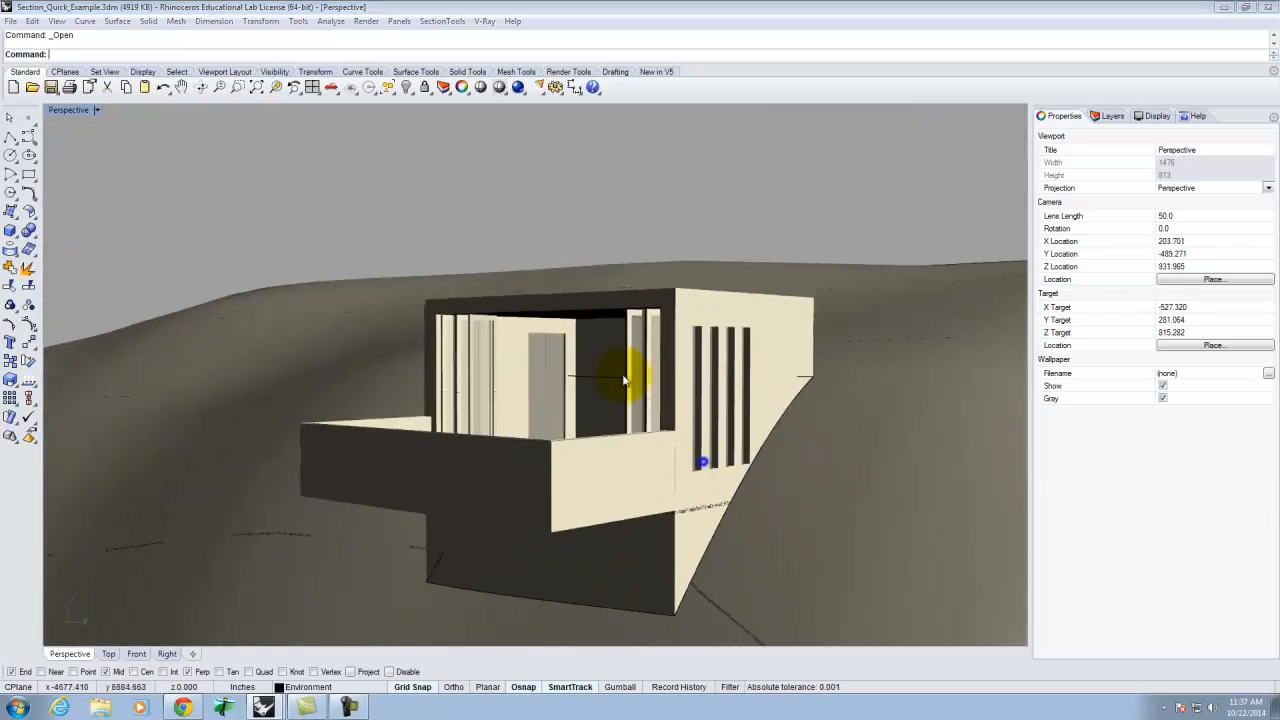
{"action": "right_click", "coordinate": [625, 360]}
{"action": "left_click", "coordinate": [1008, 516]}
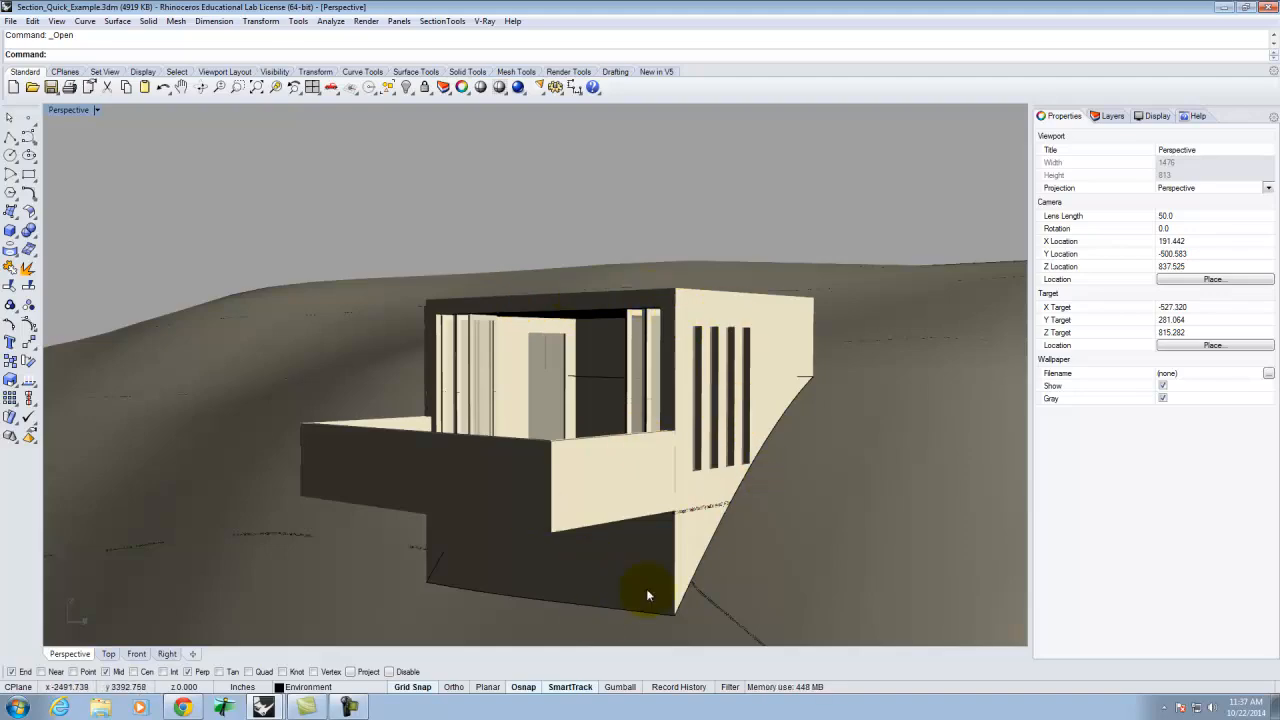
{"action": "scroll", "coordinate": [525, 390], "scroll_direction": "down", "scroll_amount": 7}
{"action": "scroll", "coordinate": [522, 390], "scroll_direction": "down", "scroll_amount": 4}
{"action": "right_click_drag", "start_coordinate": [687, 443], "coordinate": [657, 470]}
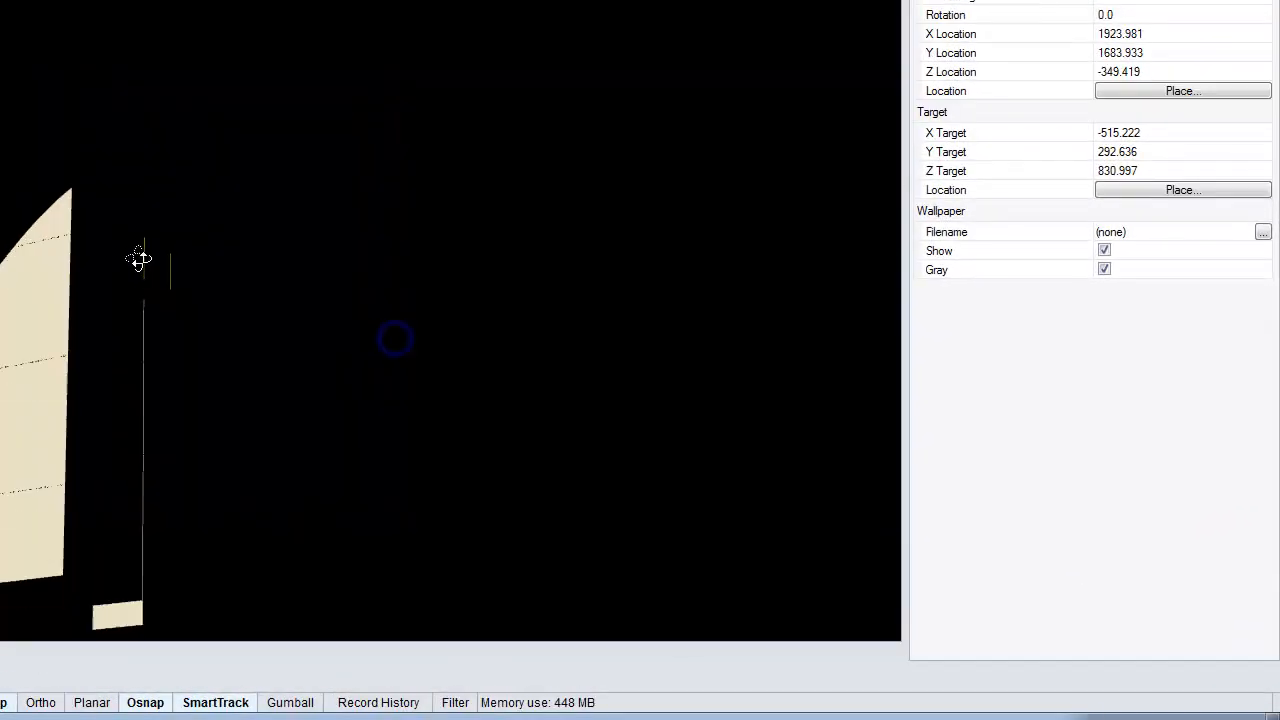
{"action": "right_click_drag", "start_coordinate": [352, 378], "coordinate": [345, 371]}
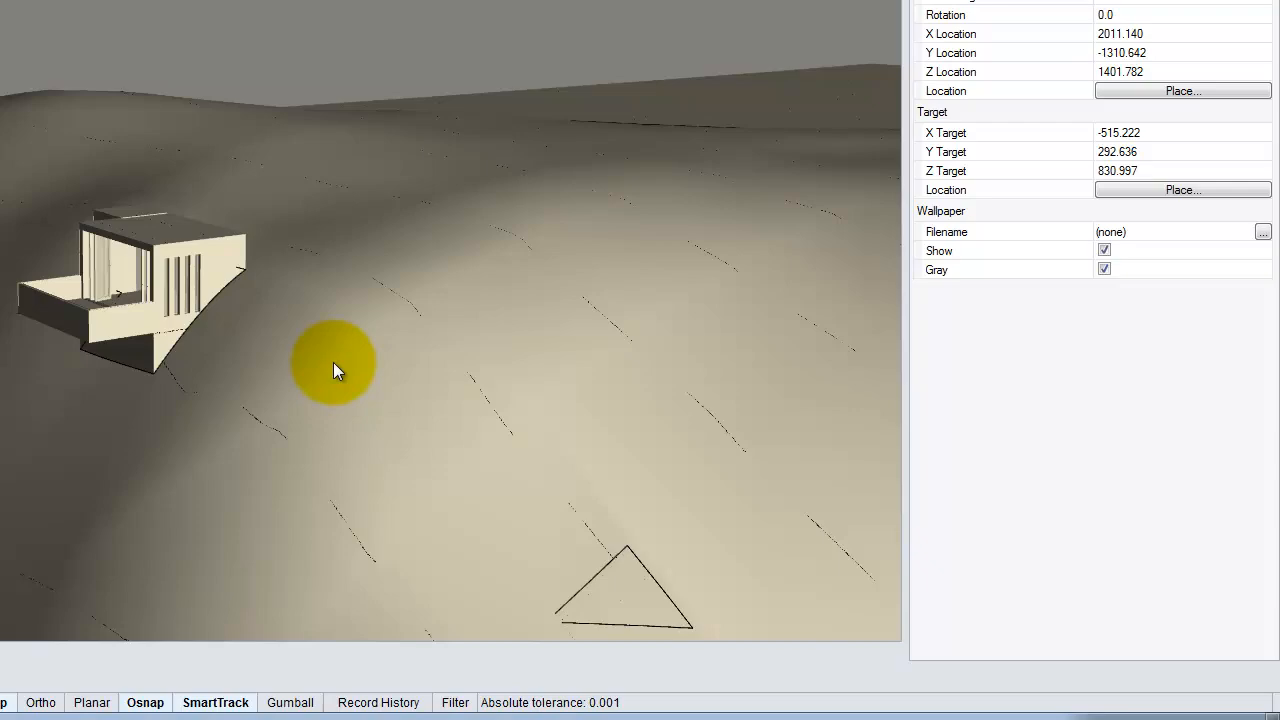
{"action": "right_click_drag", "start_coordinate": [180, 305], "coordinate": [213, 421]}
{"action": "key", "text": "ctrl+o"}
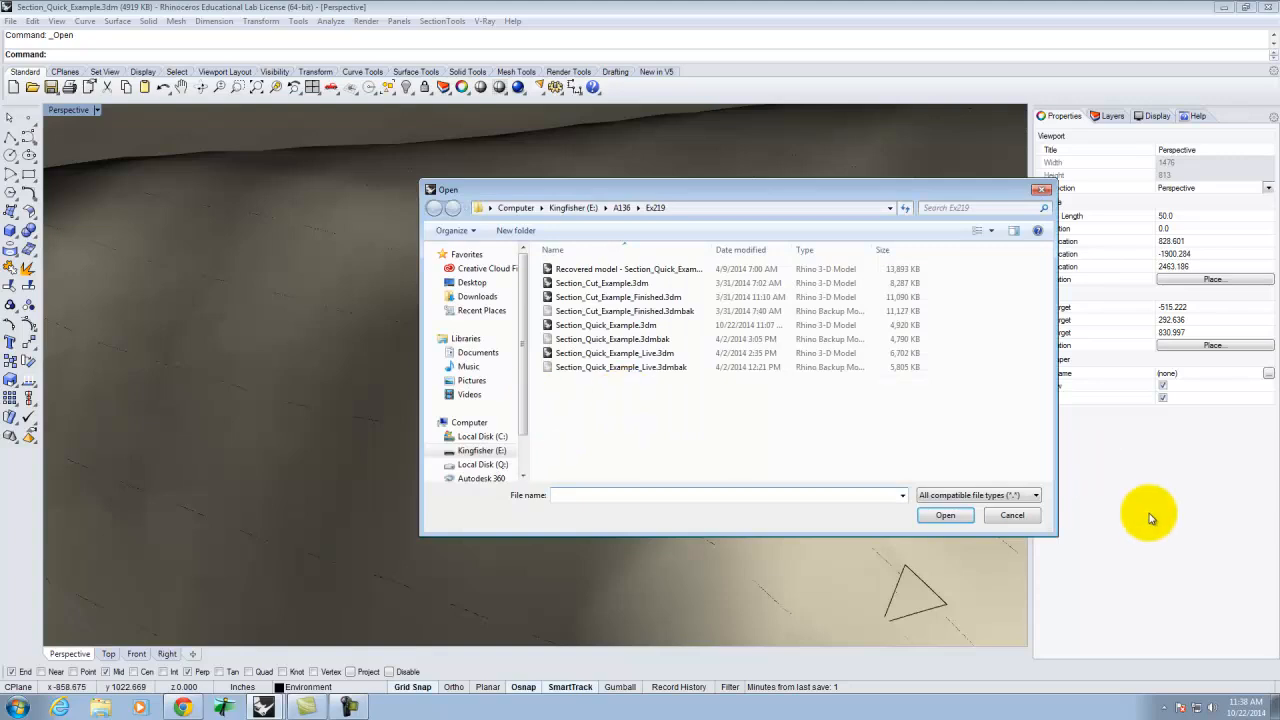
{"action": "left_click", "coordinate": [1012, 517]}
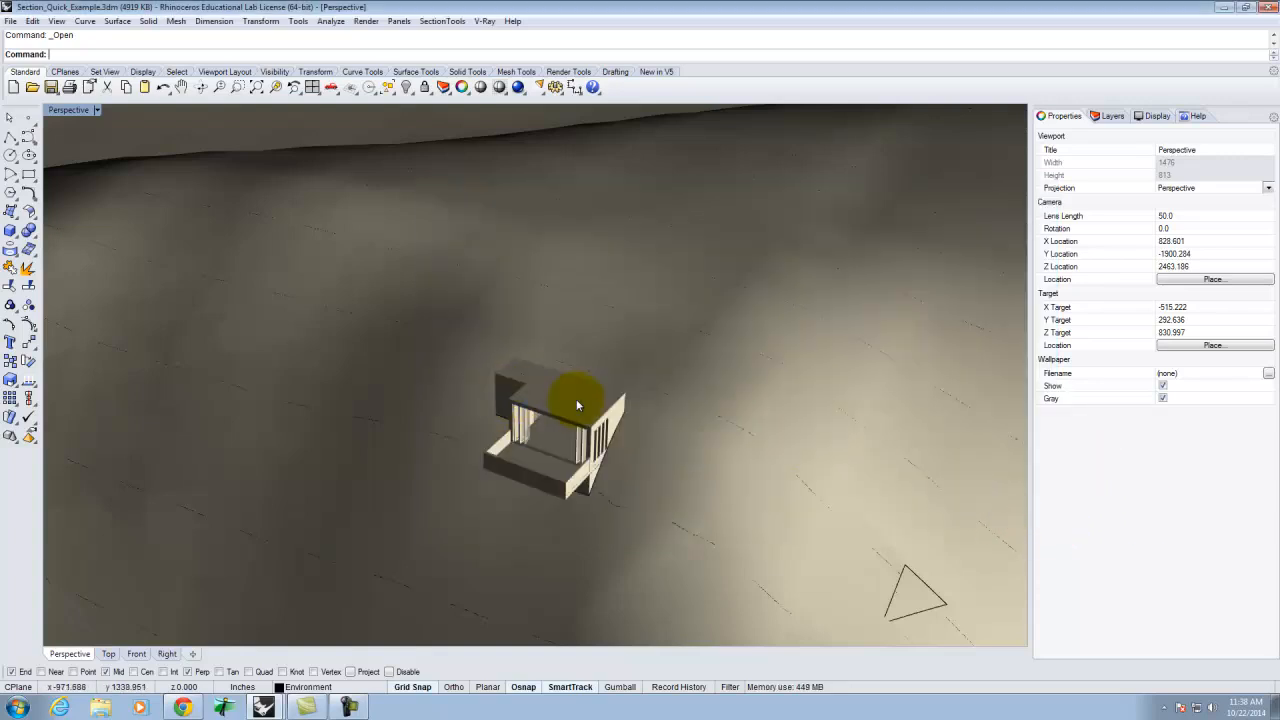